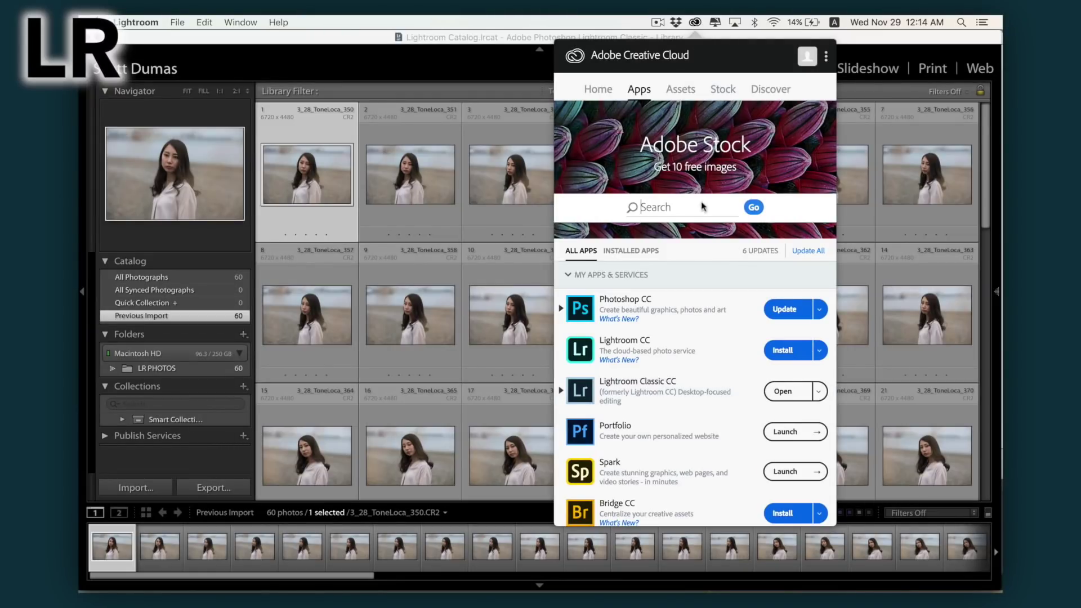
- Look through the apps and services available in the Creative Cloud app list
scroll(698, 349, "down", 1)
scroll(698, 360, "down", 2)
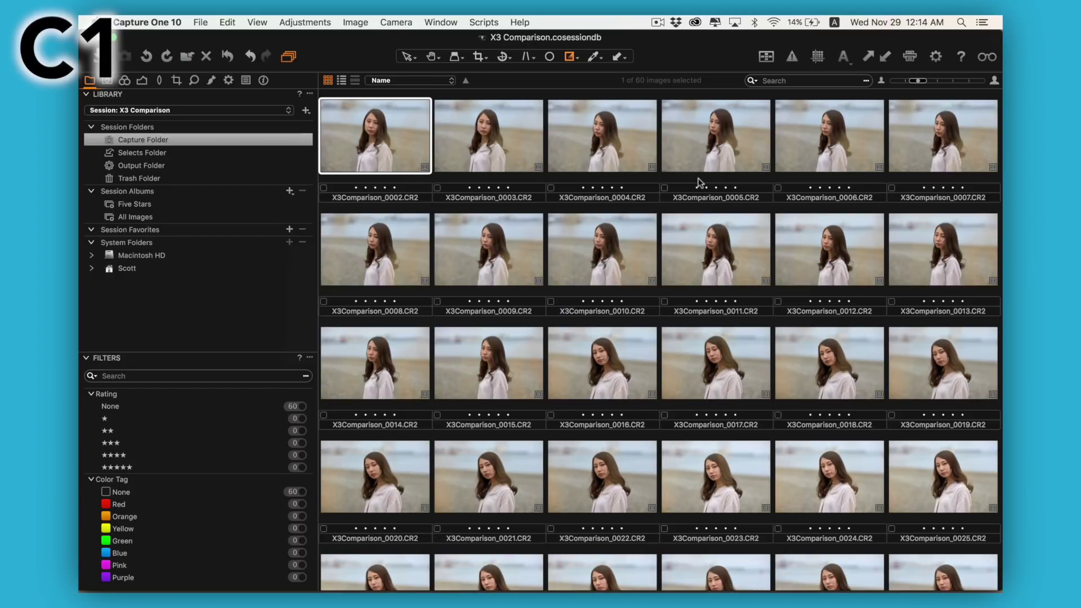
- Switch to Capture One, show X3Comparison_0002.CR2 on its own and preview the user B&W Film Styles on it
key("super+alt+v")
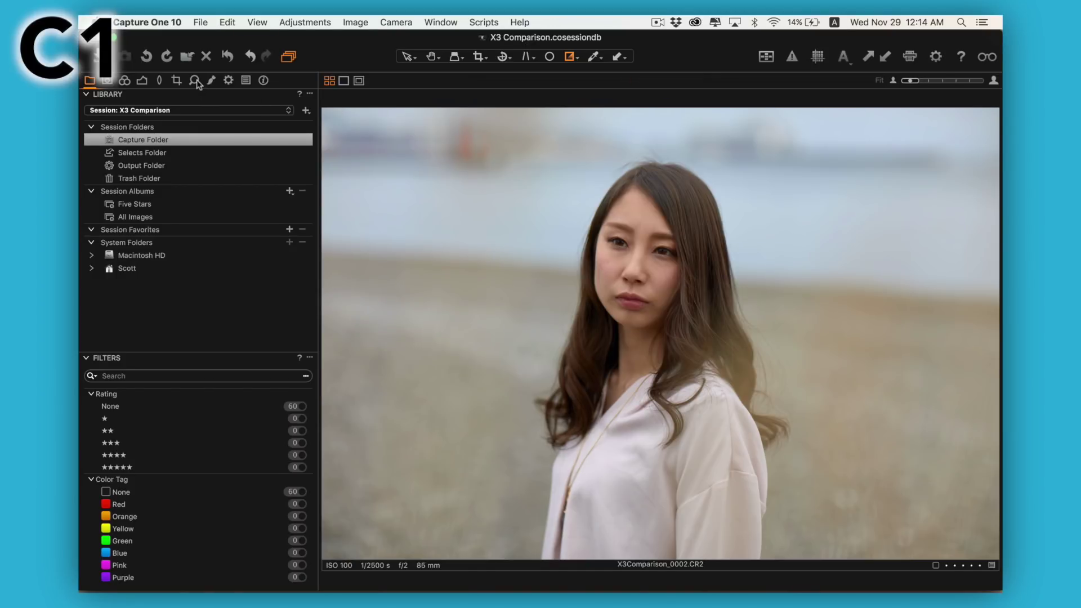
left_click(246, 80)
left_click(92, 158)
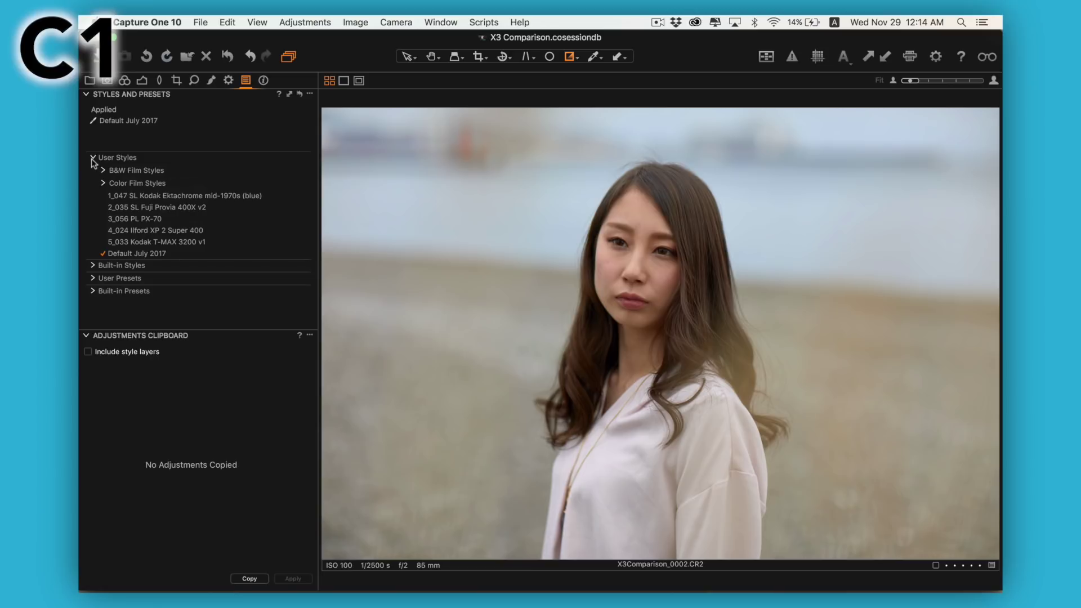
left_click(104, 171)
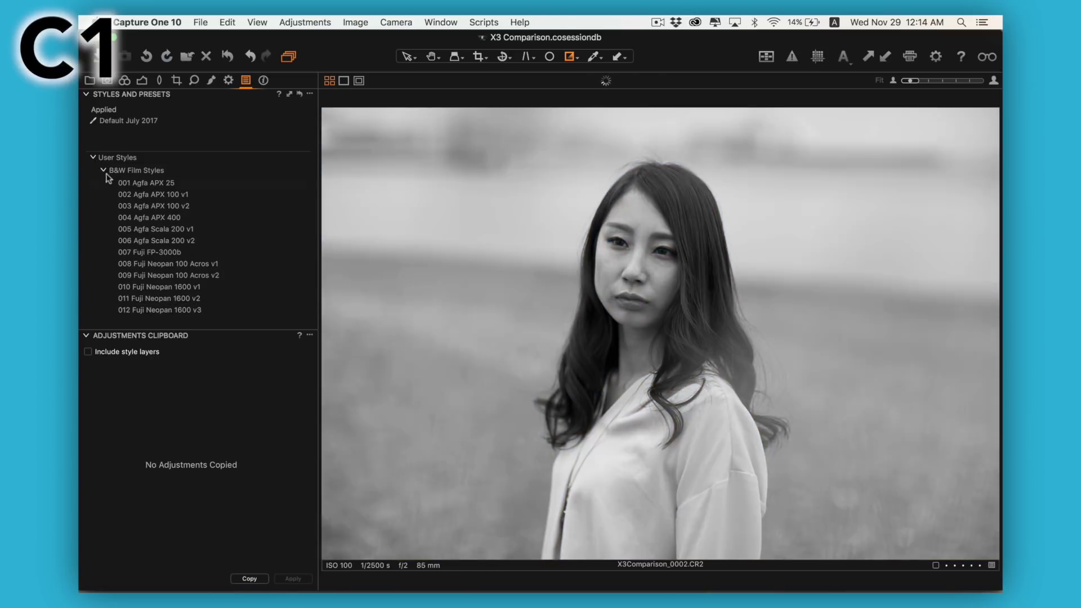
- Preview the Fuji and Kodak Portra styles in the Color Film Styles group on the portrait
left_click(103, 170)
left_click(103, 183)
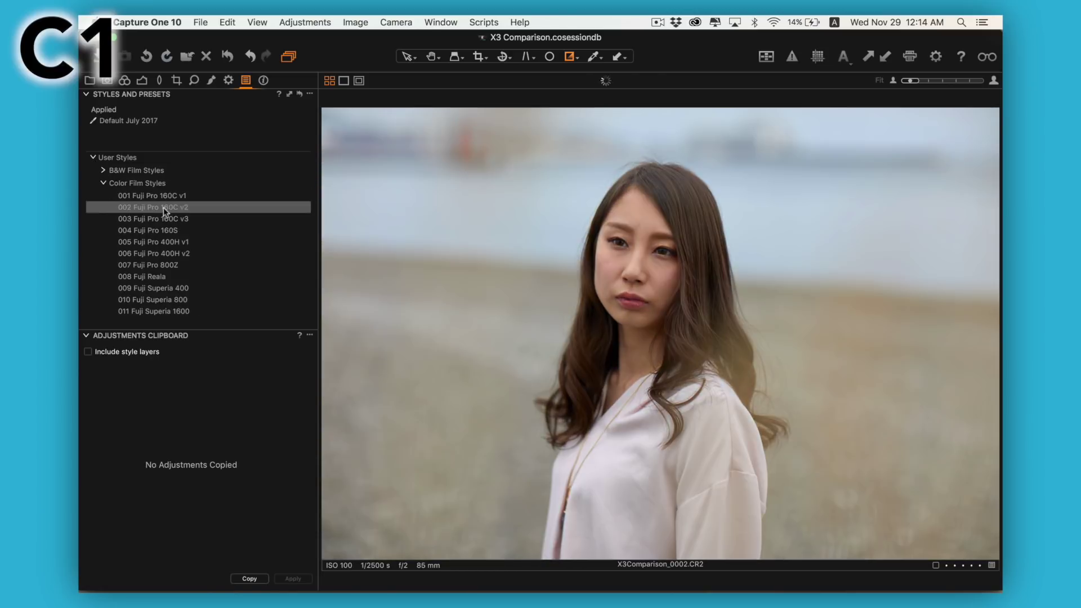
scroll(161, 236, "down", 5)
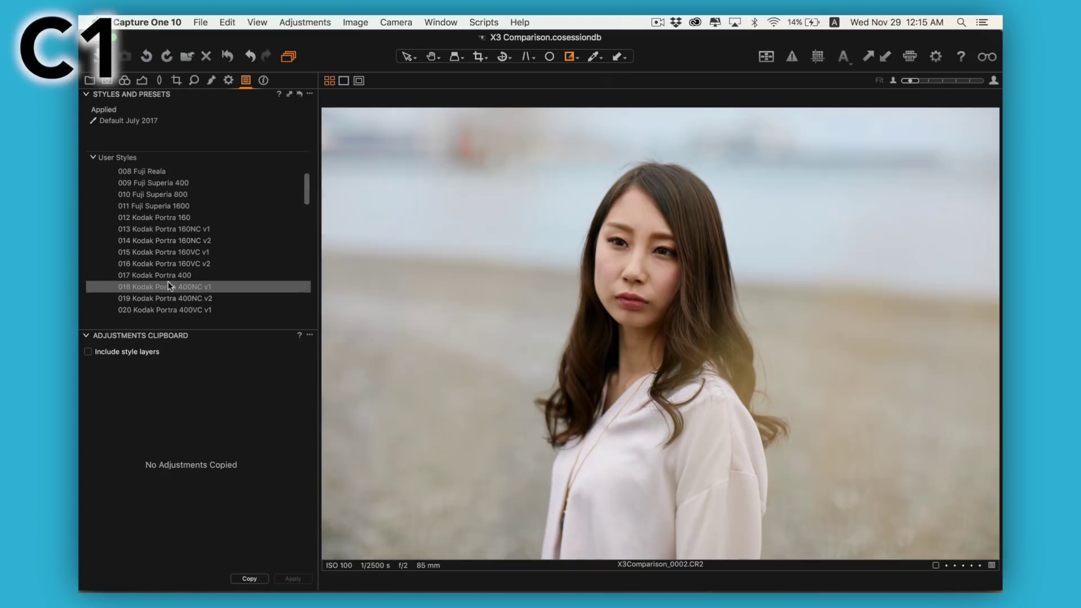
- Switch to Safari and read the Exposure X3 announcement and feature list on the Alien Skin website
scroll(168, 282, "down", 3)
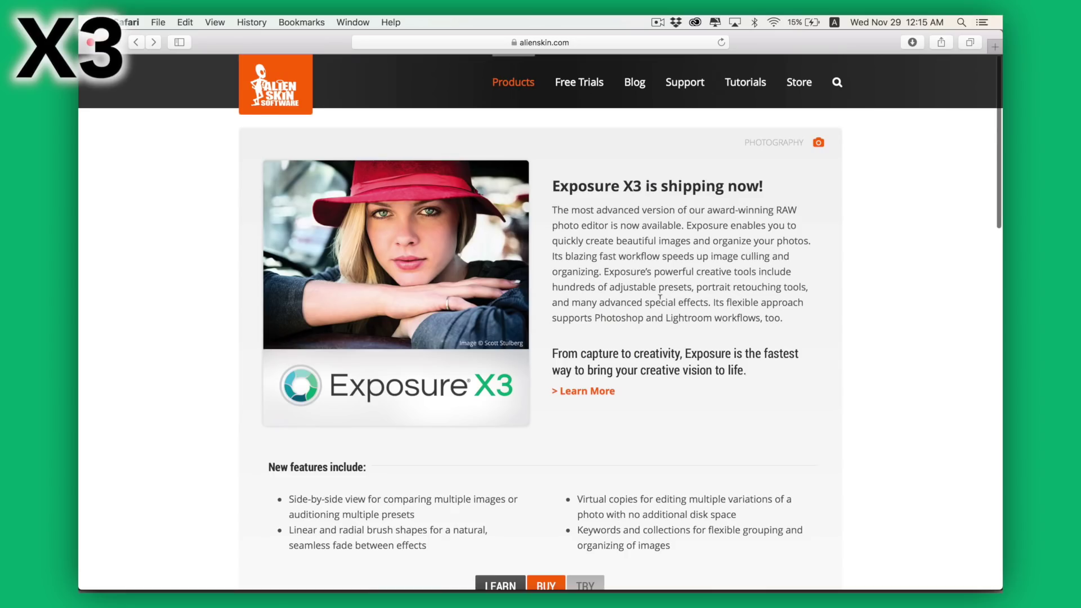
scroll(660, 298, "down", 2)
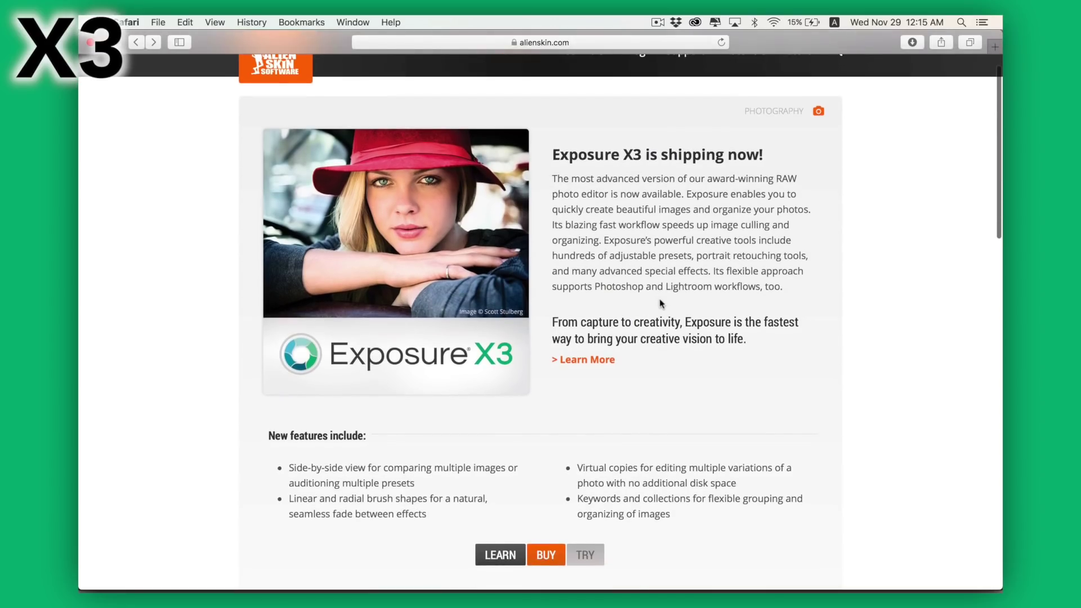
scroll(660, 302, "up", 1)
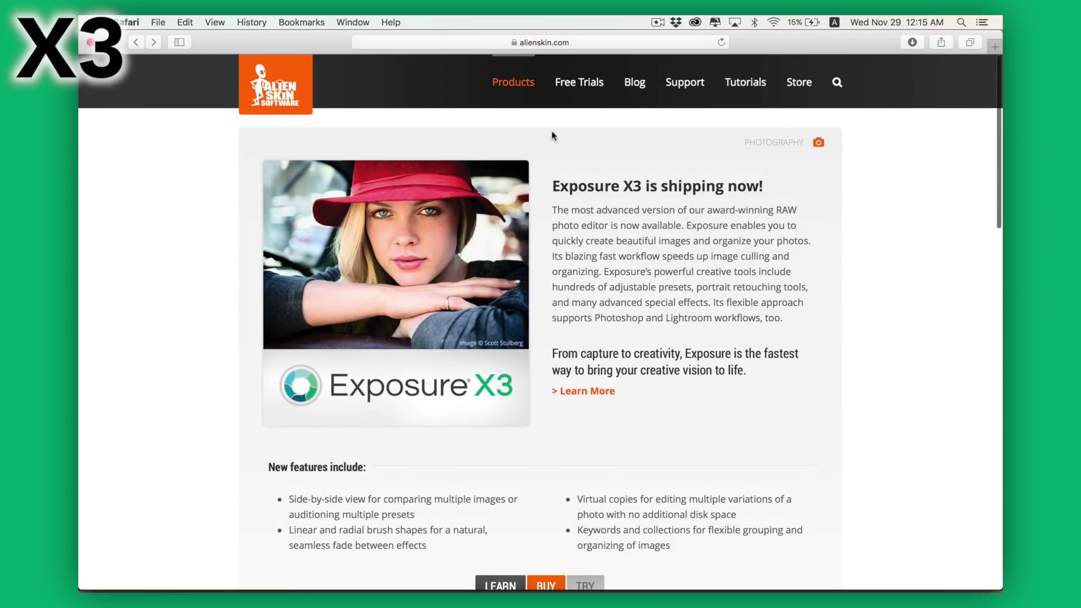
mouse_move(535, 98)
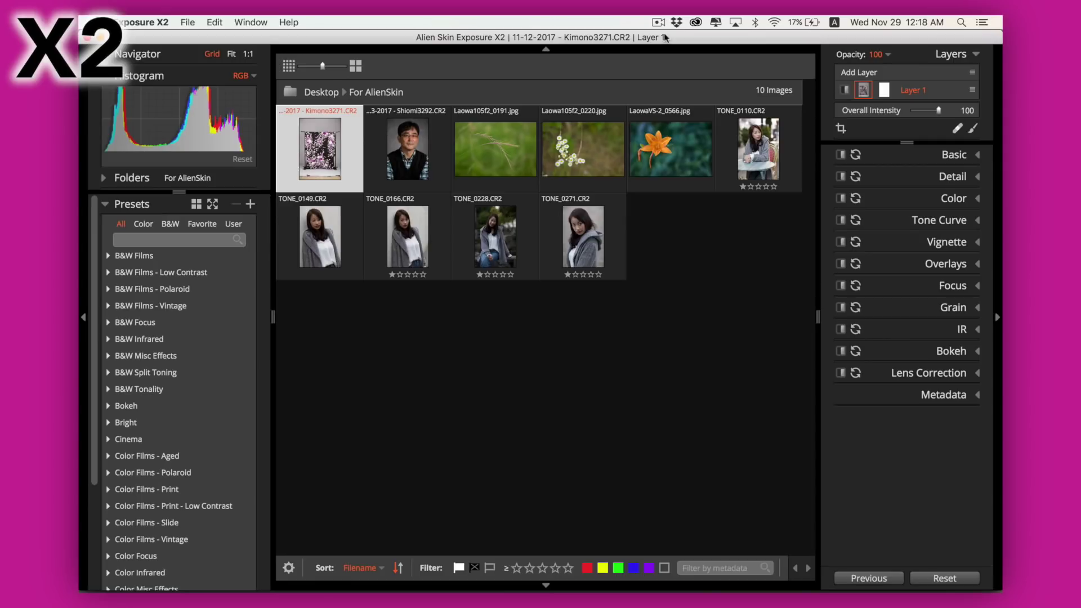
- Switch back and forth between Exposure X2 and Exposure X3 to compare their interfaces
key("super+Tab")
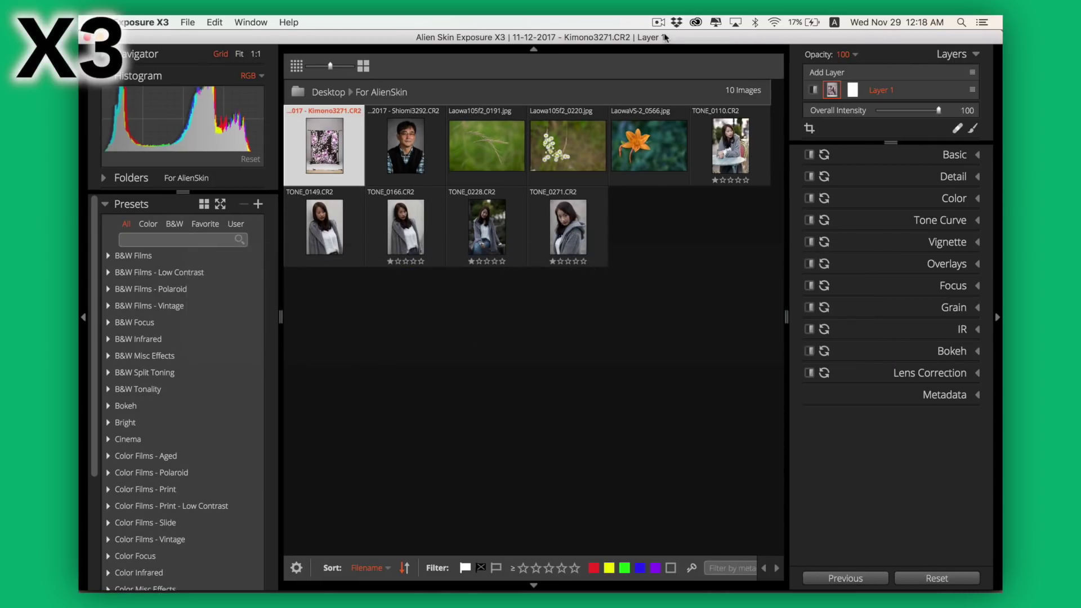
key("super+Tab")
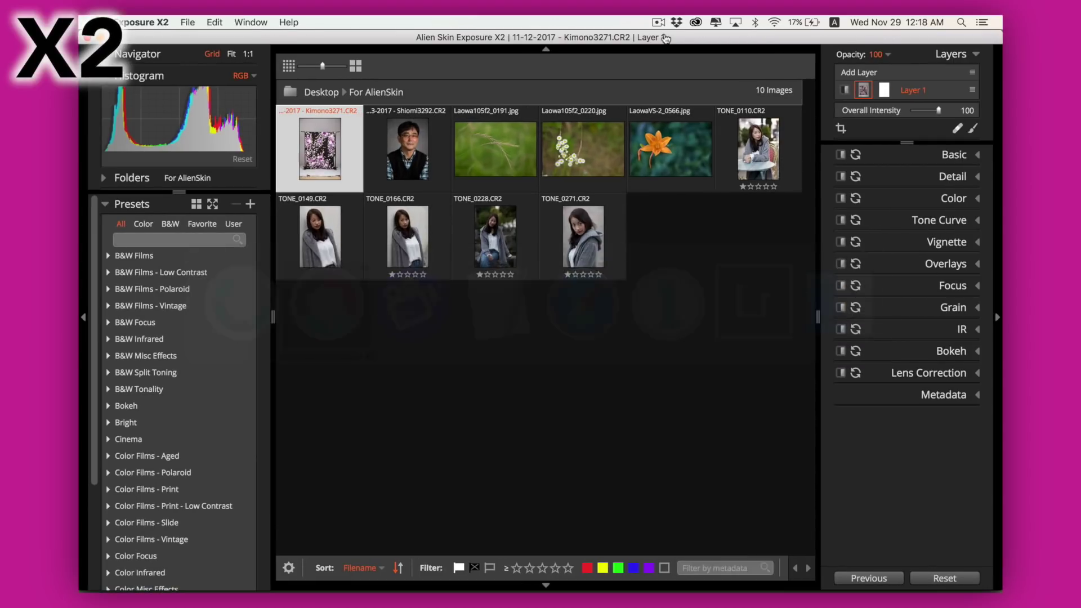
key("super+Tab")
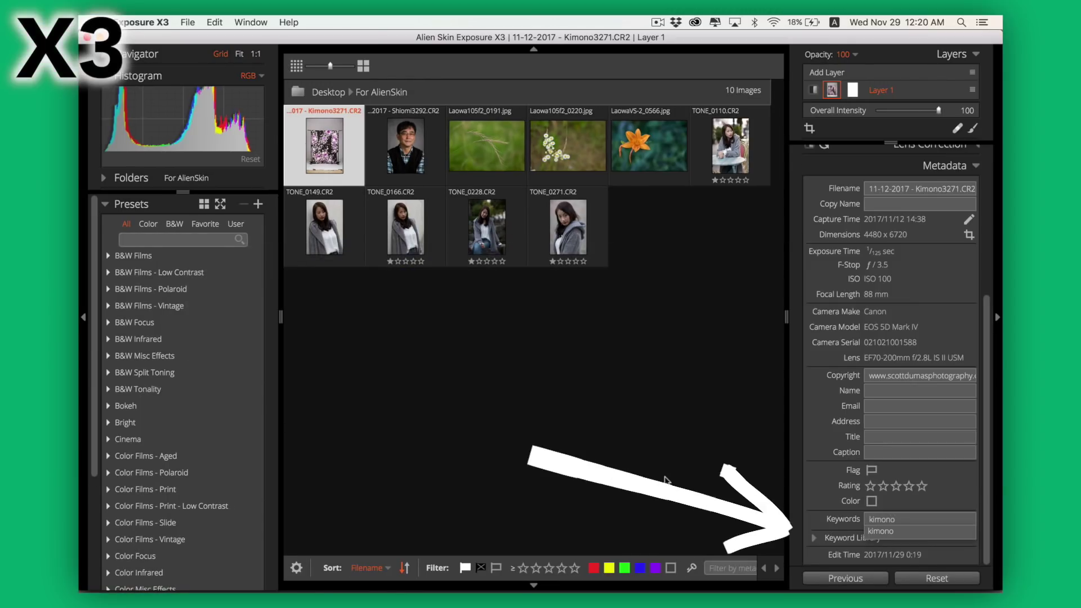
- Add the keywords kimono, clothes and japanese to the metadata of 11-12-2017 - Kimono3271.CR2 in Exposure X3
key("Return")
type("clothes")
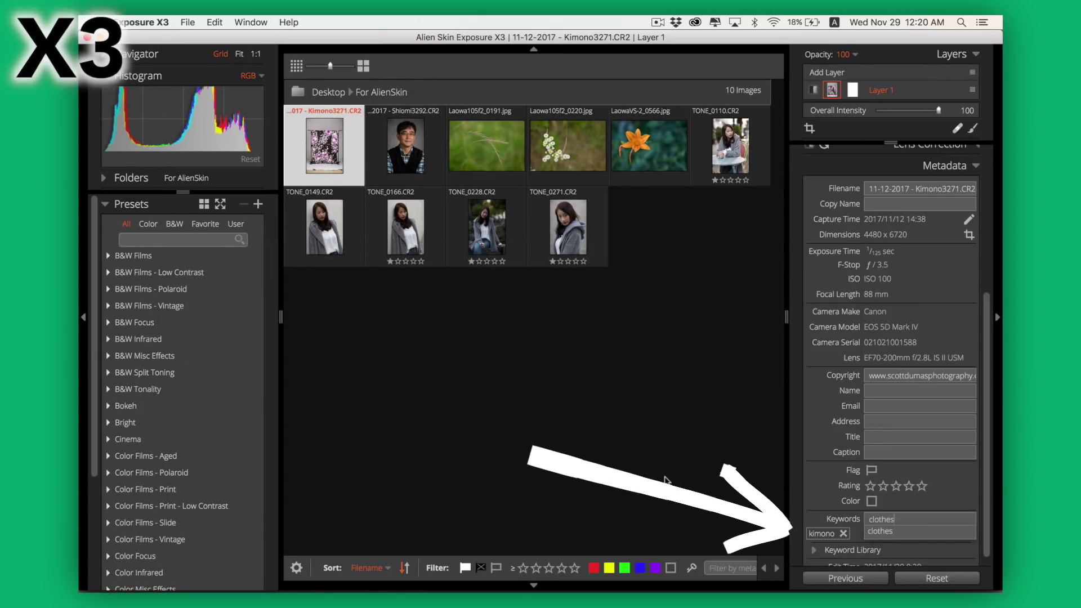
key("Return")
type("japanese")
key("Return")
- Open the watermark editor for the kimono photo in Exposure X3
key("super+Tab")
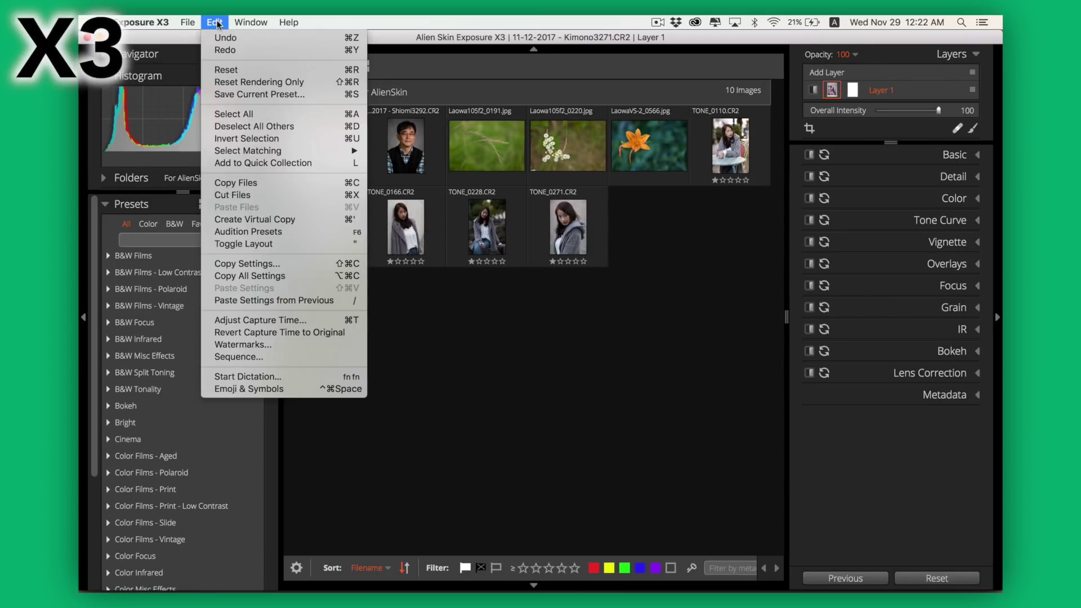
left_click(311, 343)
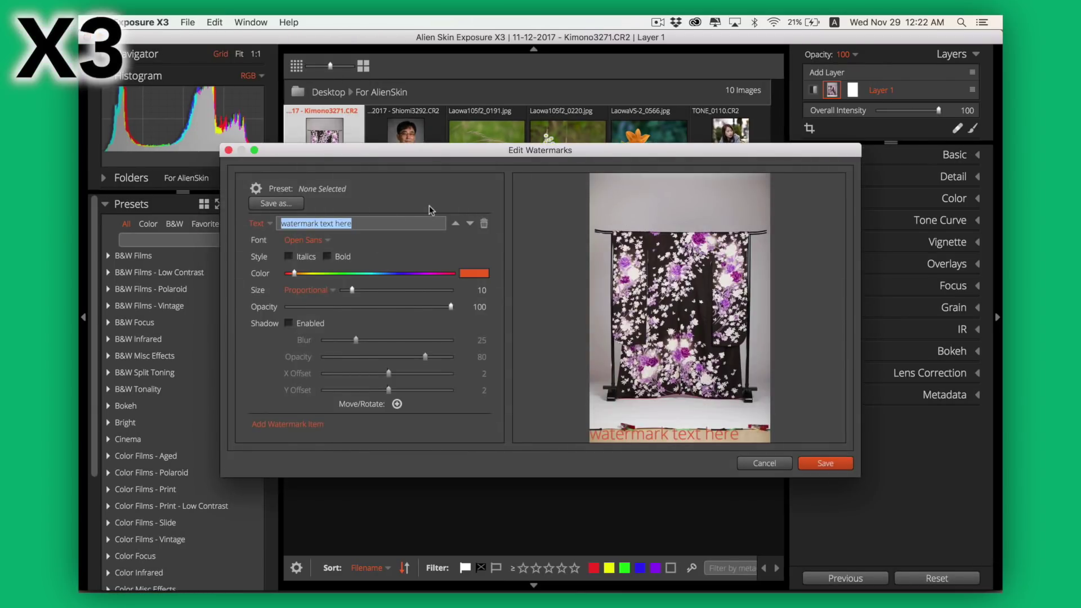
- Open the Quick Export customization and look through its settings
left_click(188, 22)
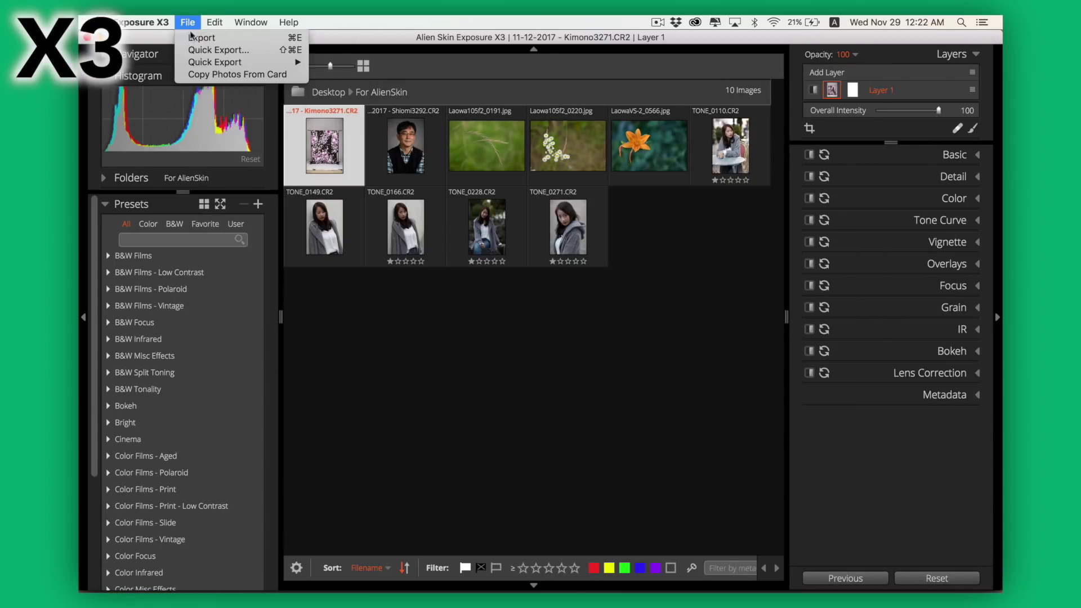
mouse_move(225, 62)
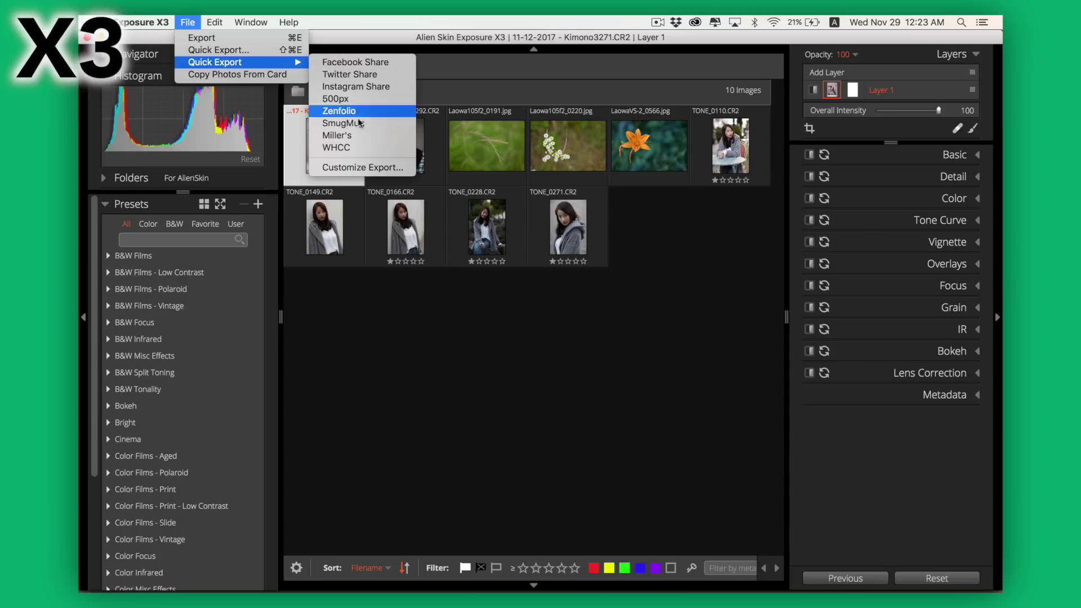
left_click(361, 168)
scroll(403, 269, "down", 10)
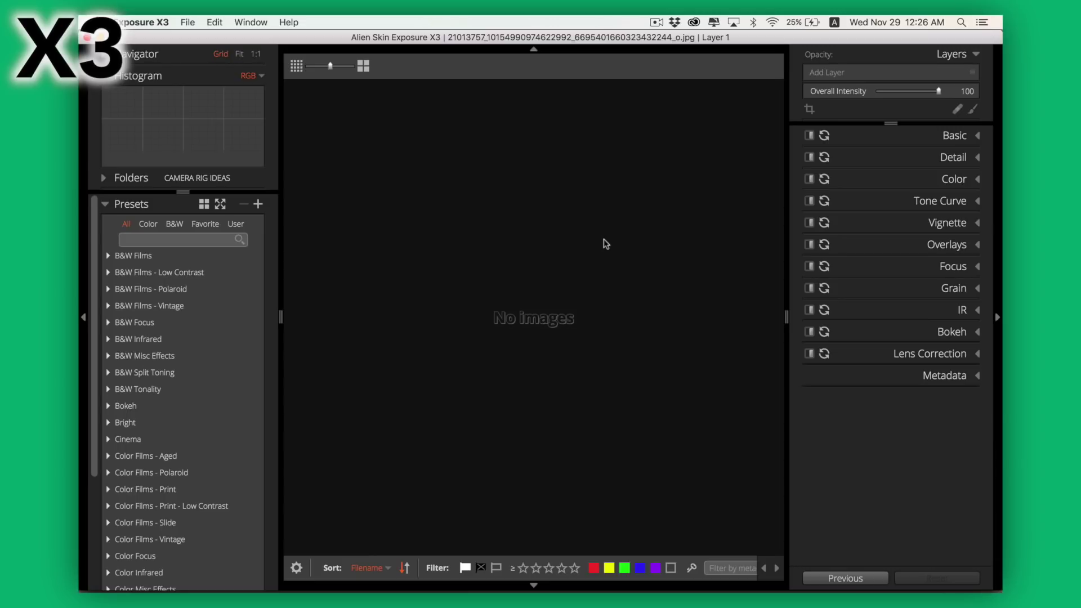
- Open the Copy Photos From Card command and look through its options
left_click(187, 22)
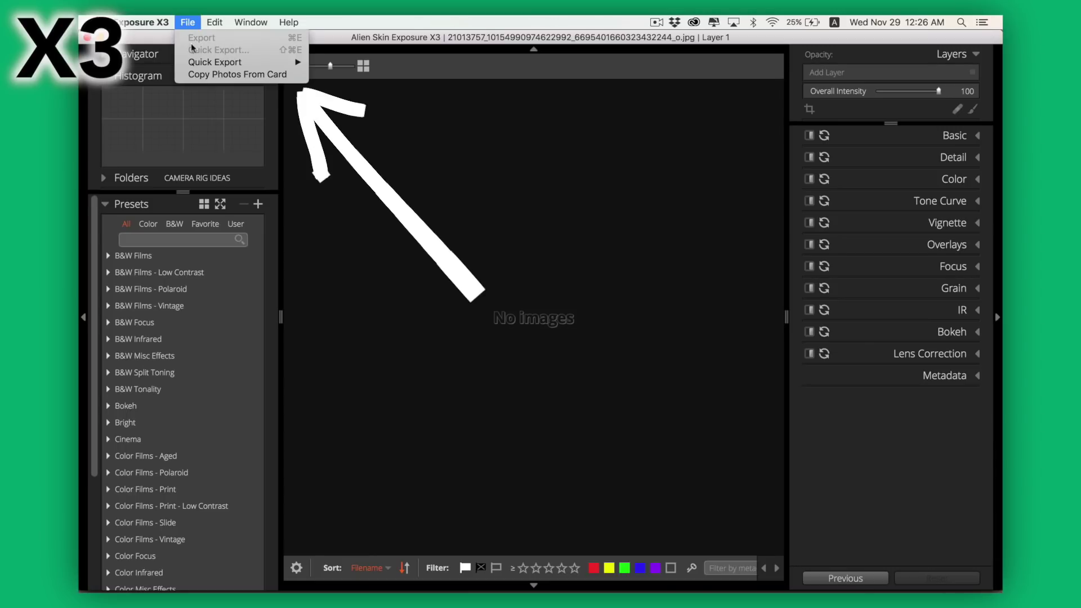
left_click(194, 79)
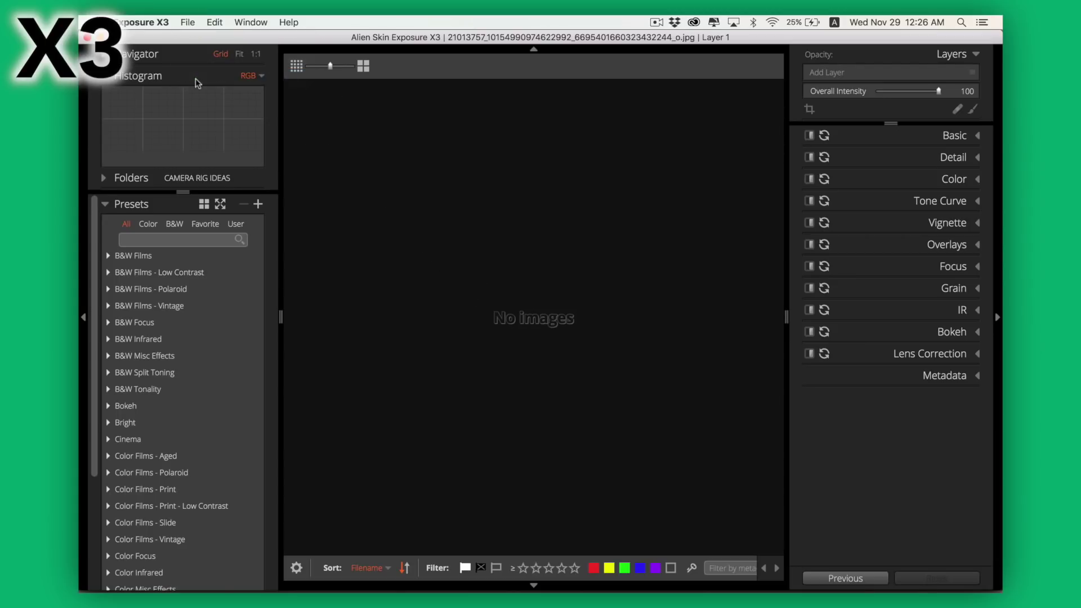
scroll(422, 259, "down", 1)
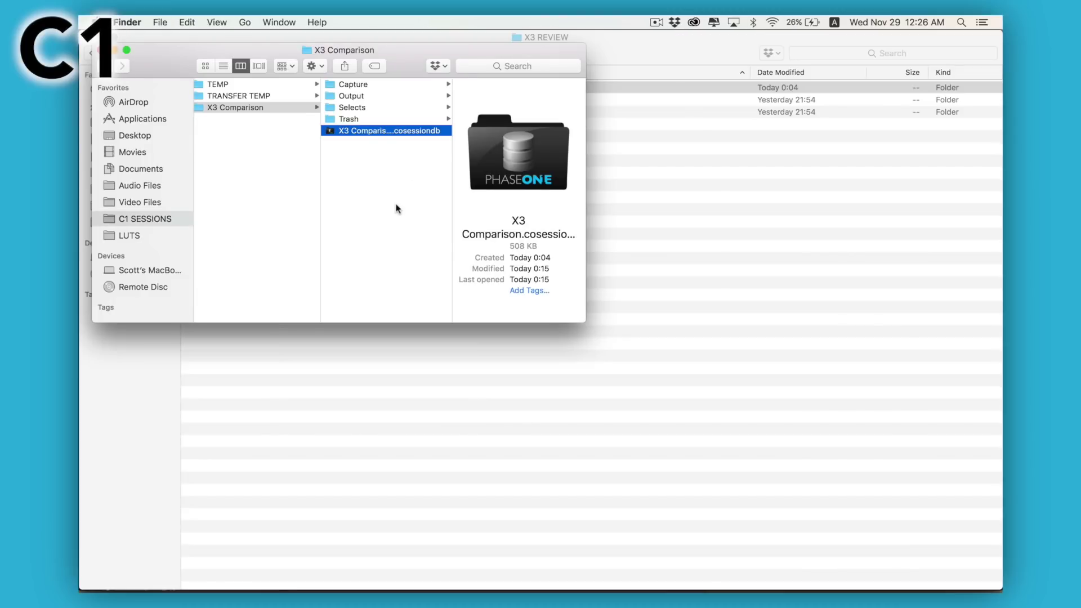
- Look through the Capture, Output, Selects and Trash folders of the X3 Comparison session in Finder
key("Up")
key("Up")
key("Up")
key("Down")
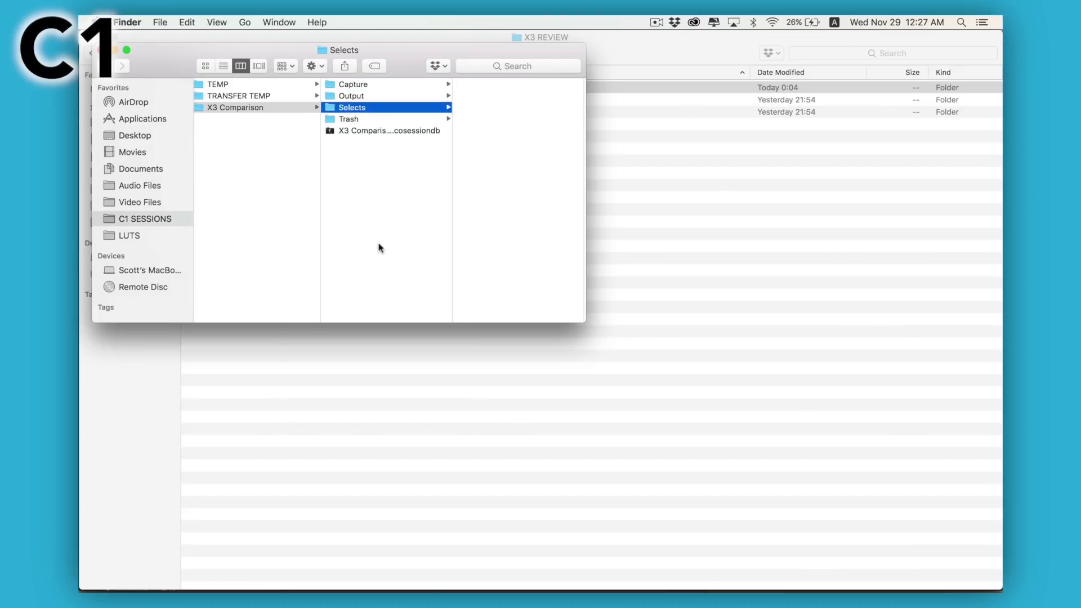
key("Up")
key("Up")
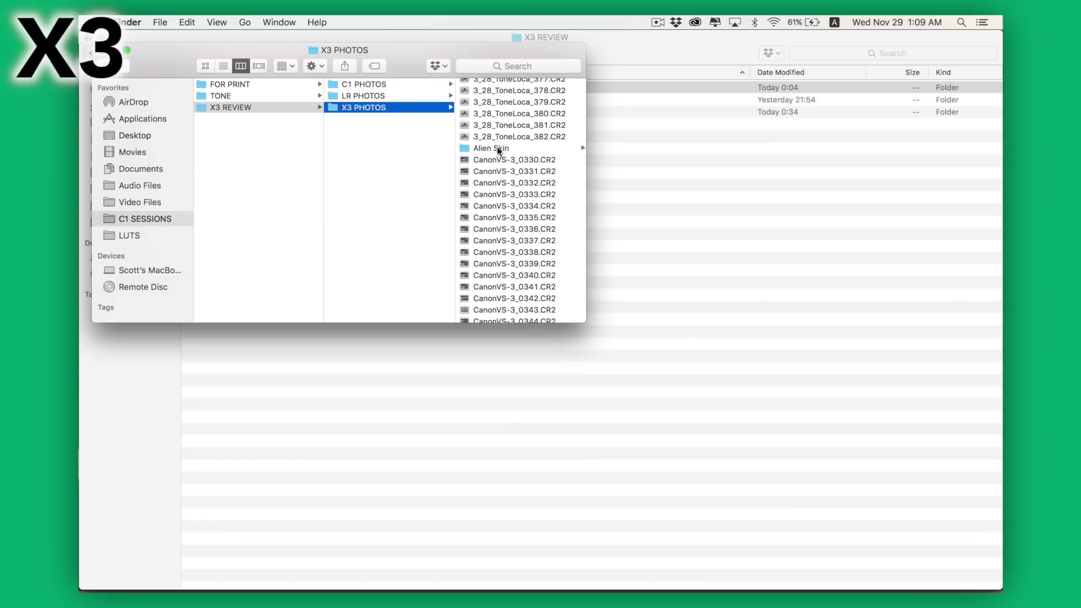
- Open the Exposure X3 subfolder inside the Alien Skin folder of X3 PHOTOS to see its sidecar files
left_click(498, 150)
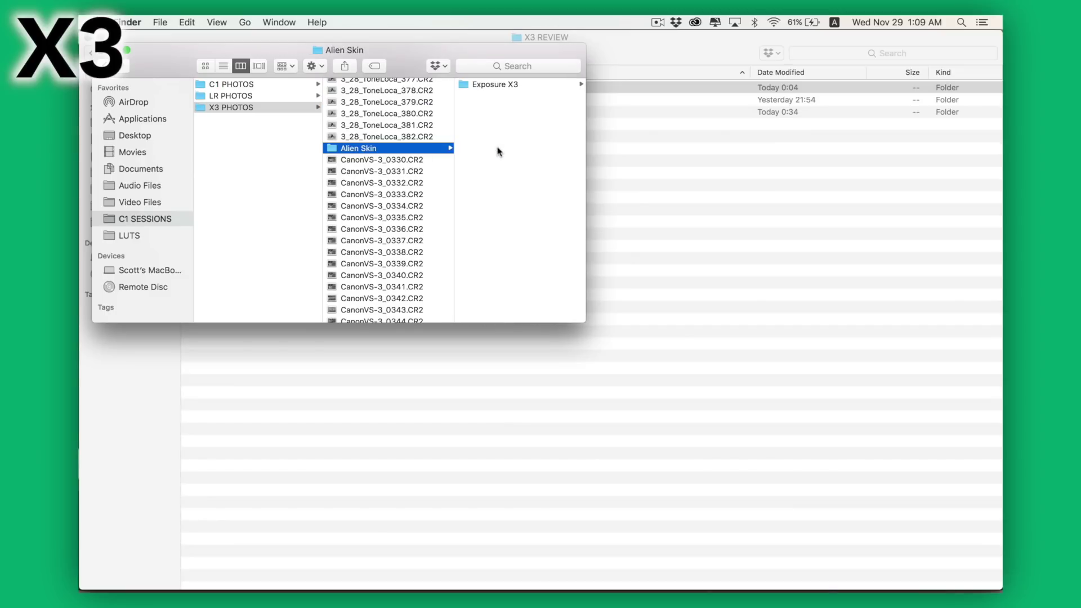
left_click(497, 85)
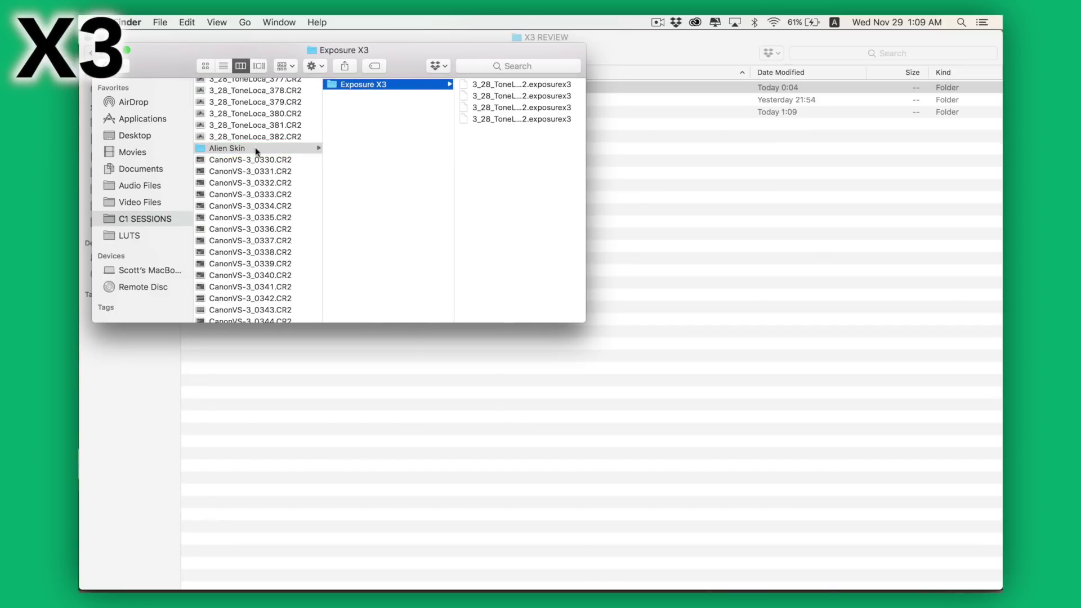
- Return to the X3 PHOTOS folder and try to move it to another location
scroll(315, 96, "left", 5)
left_click(268, 106)
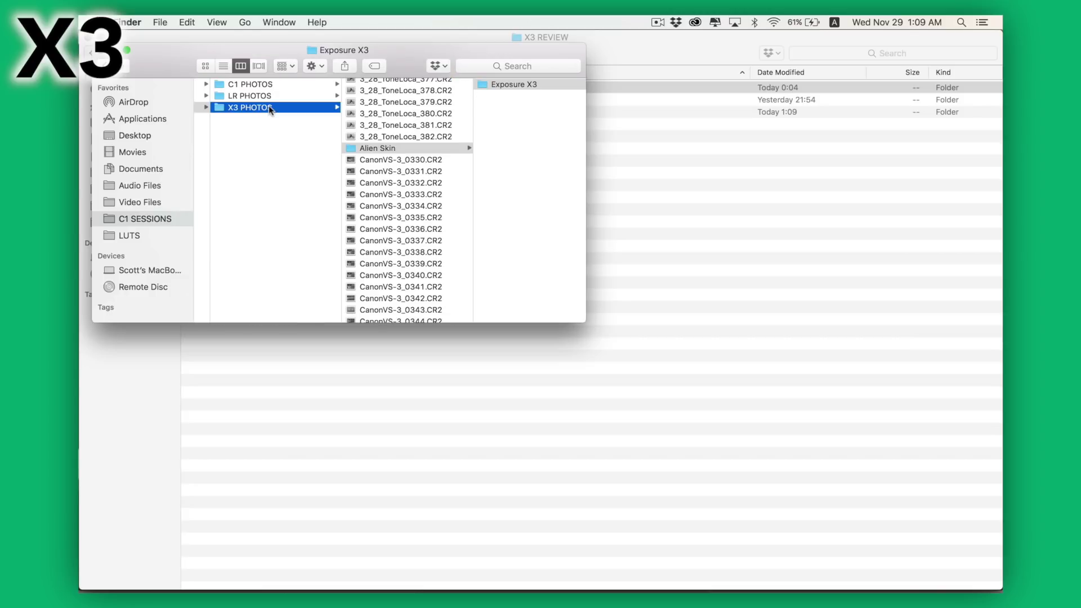
left_click_drag(268, 107, 165, 193)
left_click_drag(163, 188, 163, 188)
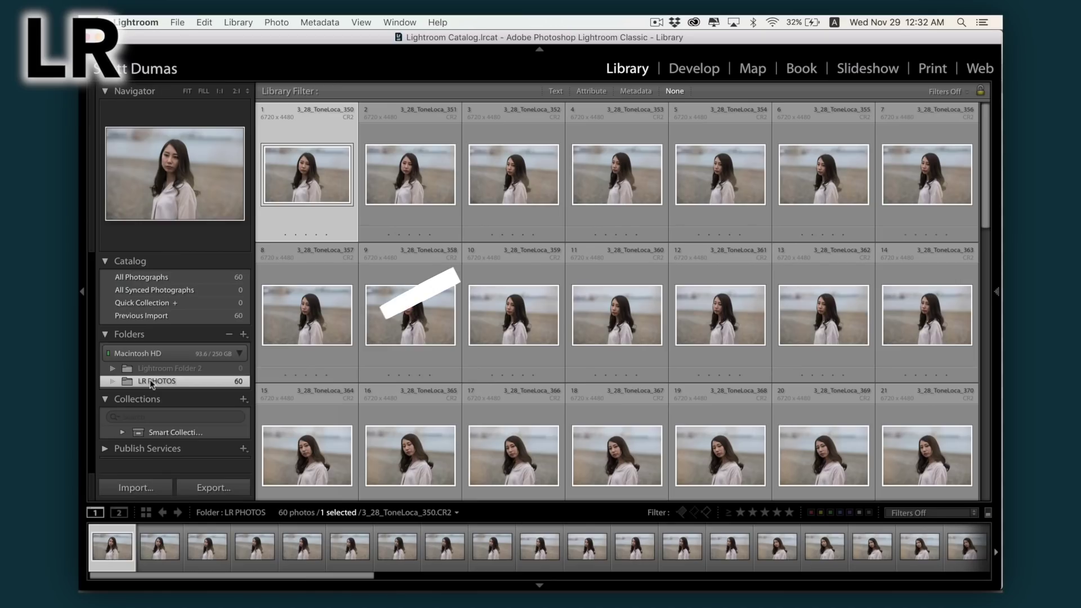
- Switch to Lightroom and try to move the LR PHOTOS folder into Lightroom Folder 2
left_click_drag(157, 367, 157, 367)
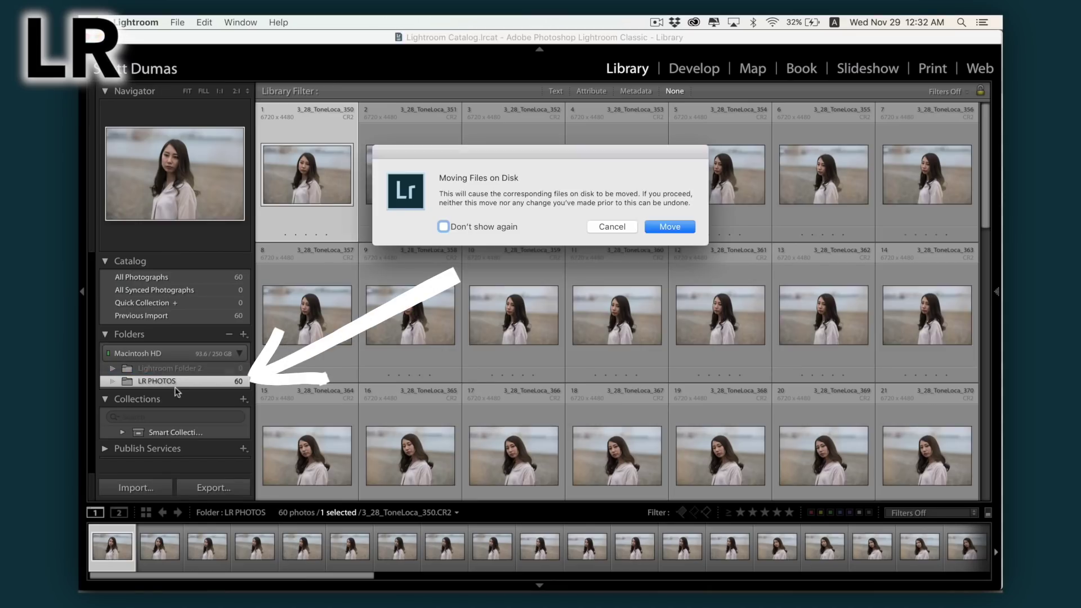
- Move the X3 Comparison folder from C1 SESSIONS into untitled folder in Finder, check its captured images and open its session file
left_click_drag(231, 116, 652, 248)
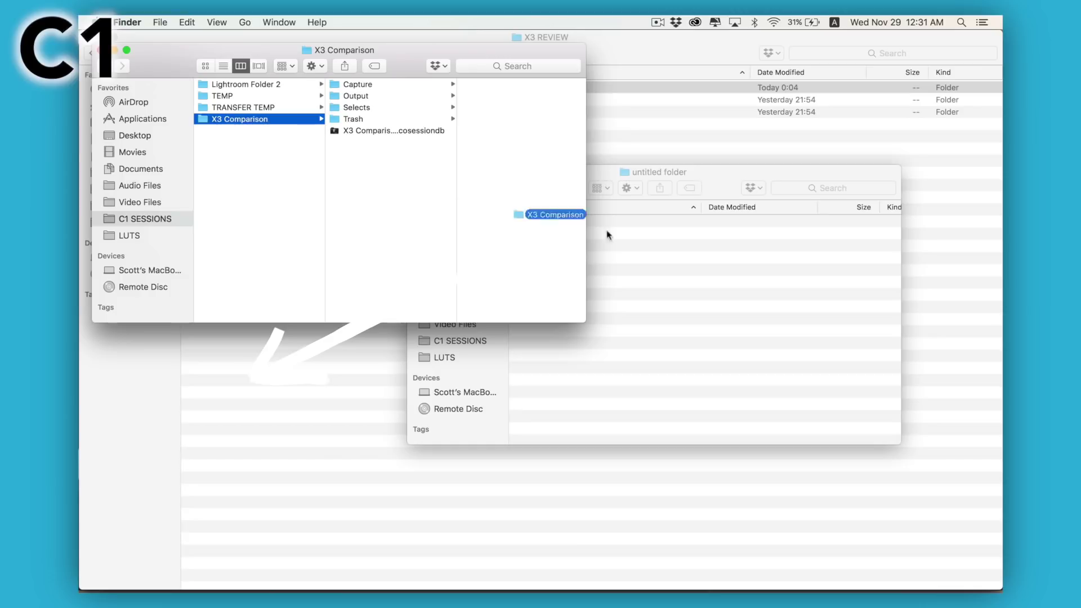
left_click(514, 218)
left_click(529, 233)
scroll(623, 270, "up", 5)
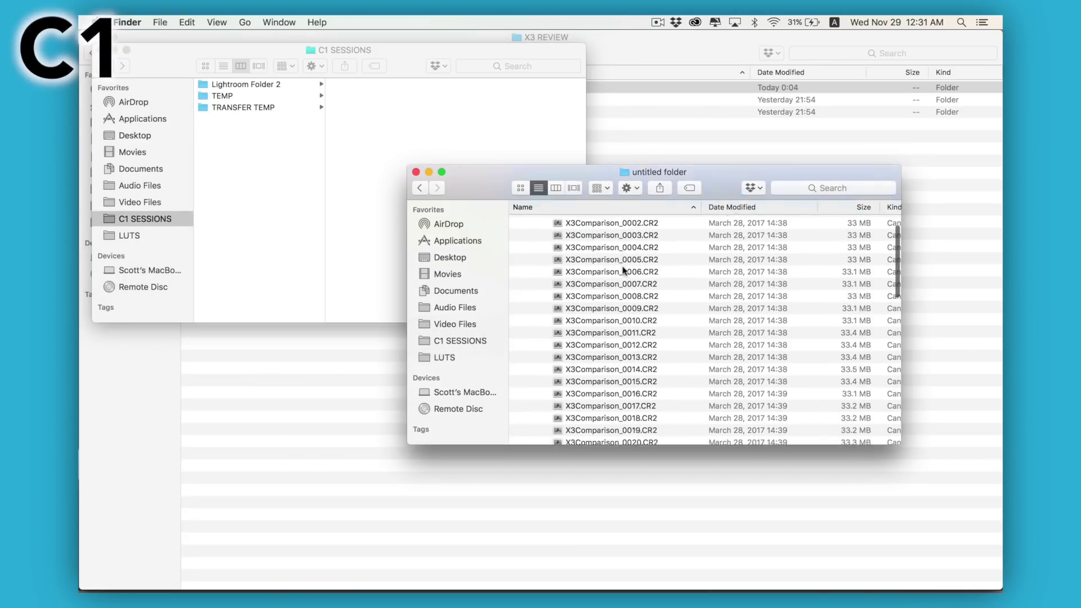
left_click(530, 234)
double_click(604, 282)
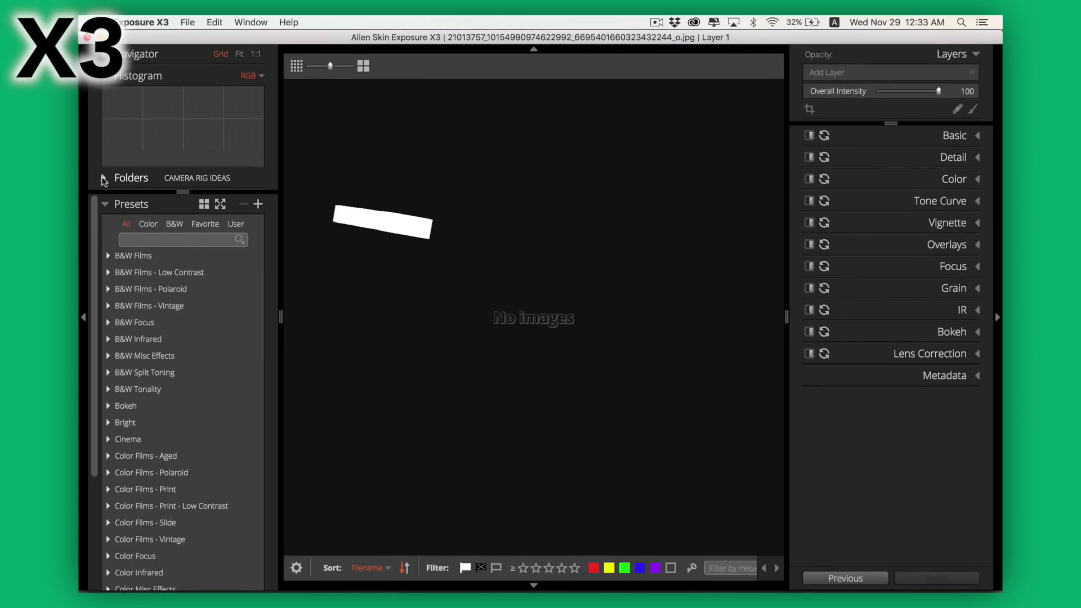
- Switch to Exposure X3 and open the X3 PHOTOS folder under Desktop, other, C1 SESSIONS, TEMP, X3 REVIEW
left_click(103, 178)
left_click(134, 308)
left_click(148, 323)
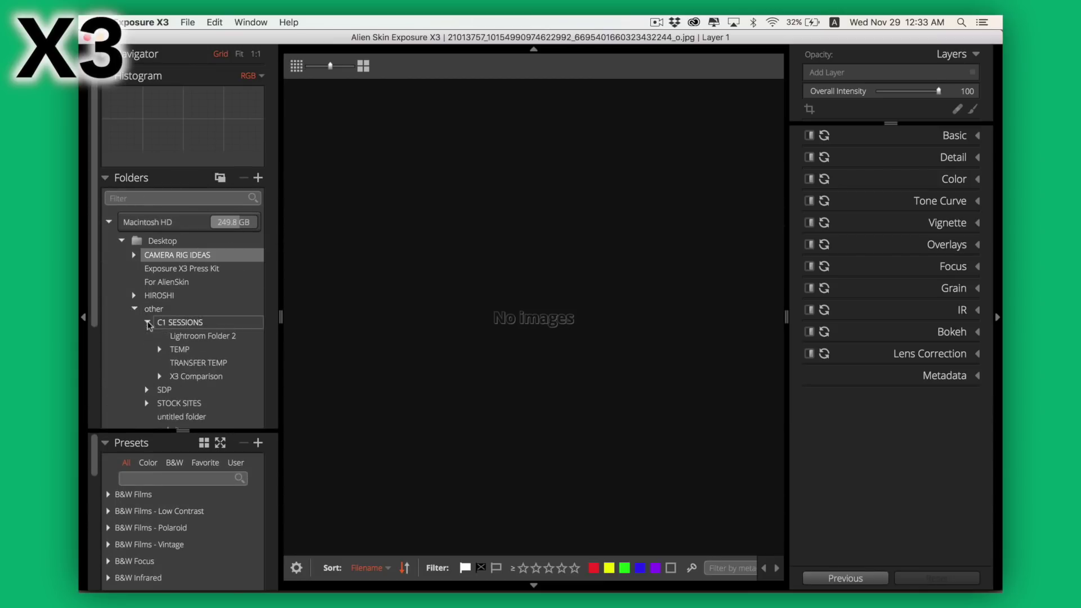
left_click(159, 376)
scroll(197, 383, "down", 3)
left_click(159, 318)
left_click(160, 291)
left_click(173, 331)
left_click(214, 372)
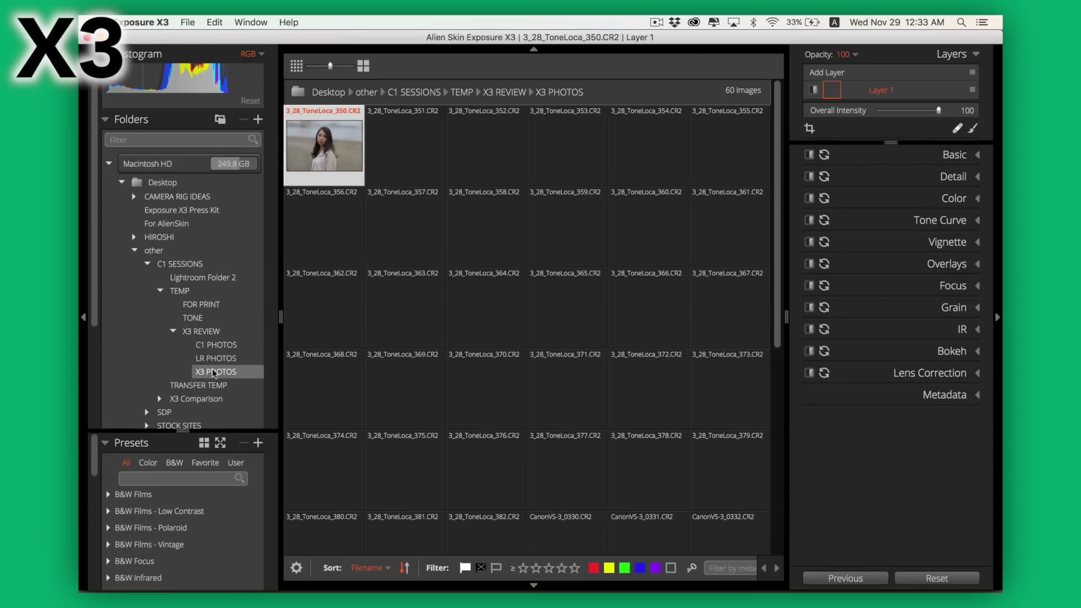
- Open 3_28_ToneLoca_350.CR2, set Highlights to 92, Shadows to 29, Blacks to -32 and Vibrance to 35, and adjust Temp and Exposure
double_click(347, 169)
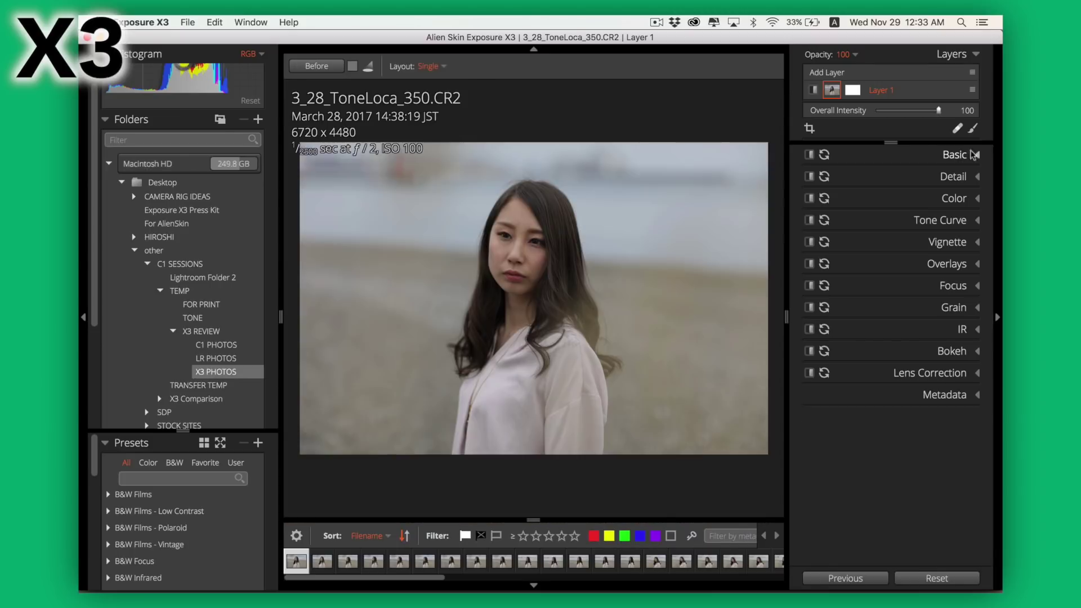
left_click(972, 154)
mouse_move(895, 262)
left_mouse_down()
mouse_move(935, 260)
mouse_move(907, 277)
left_mouse_up()
left_click_drag(895, 307, 882, 308)
left_click_drag(896, 345, 905, 345)
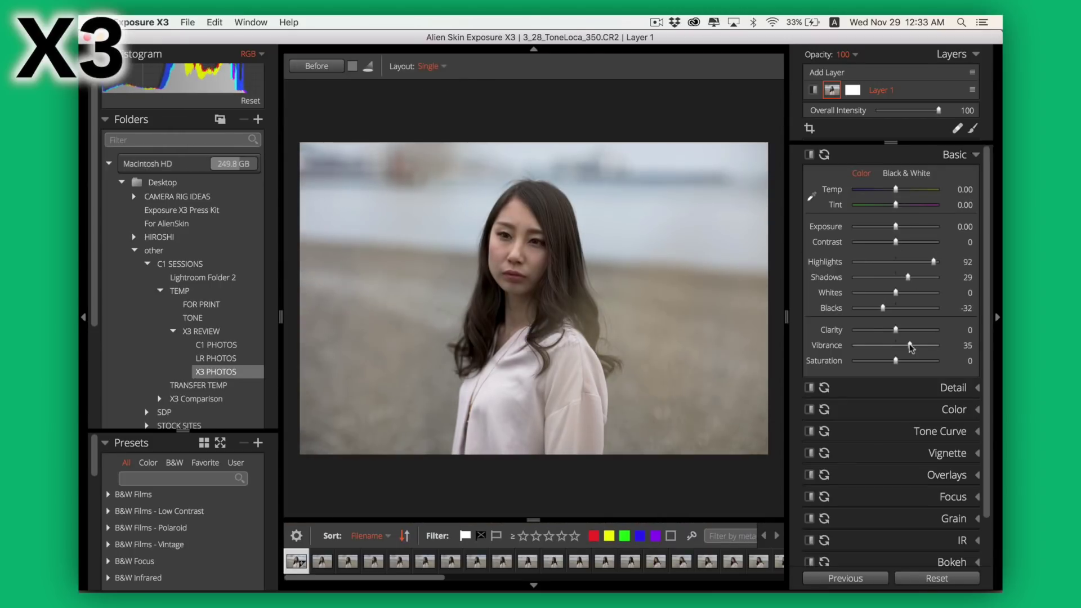
left_click_drag(896, 189, 898, 189)
left_click_drag(895, 226, 897, 227)
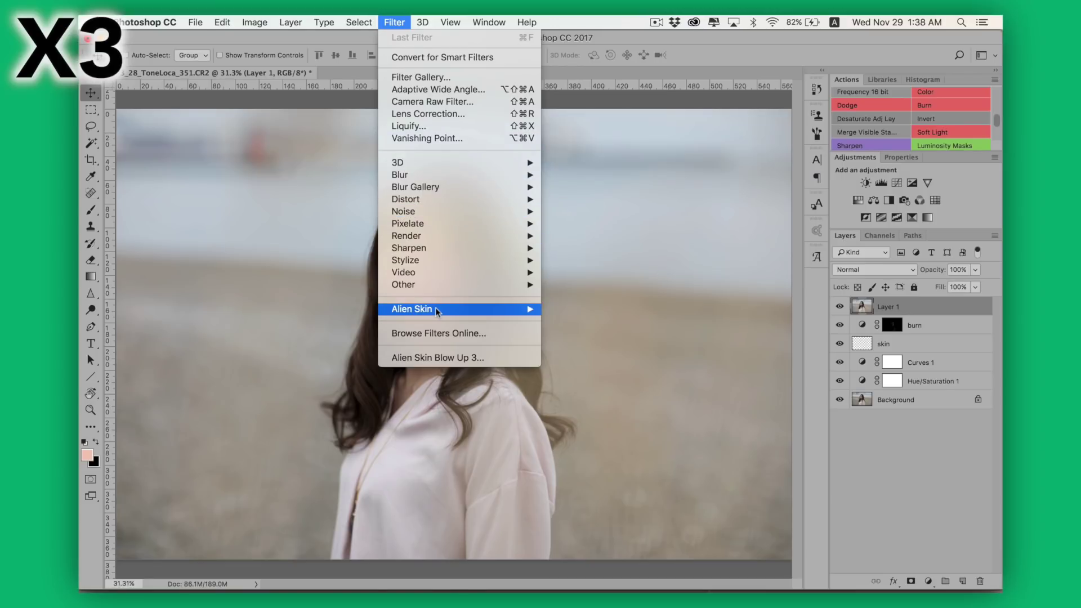
- Switch to Photoshop and check which Alien Skin filters are available for the merged Layer 1
mouse_move(436, 310)
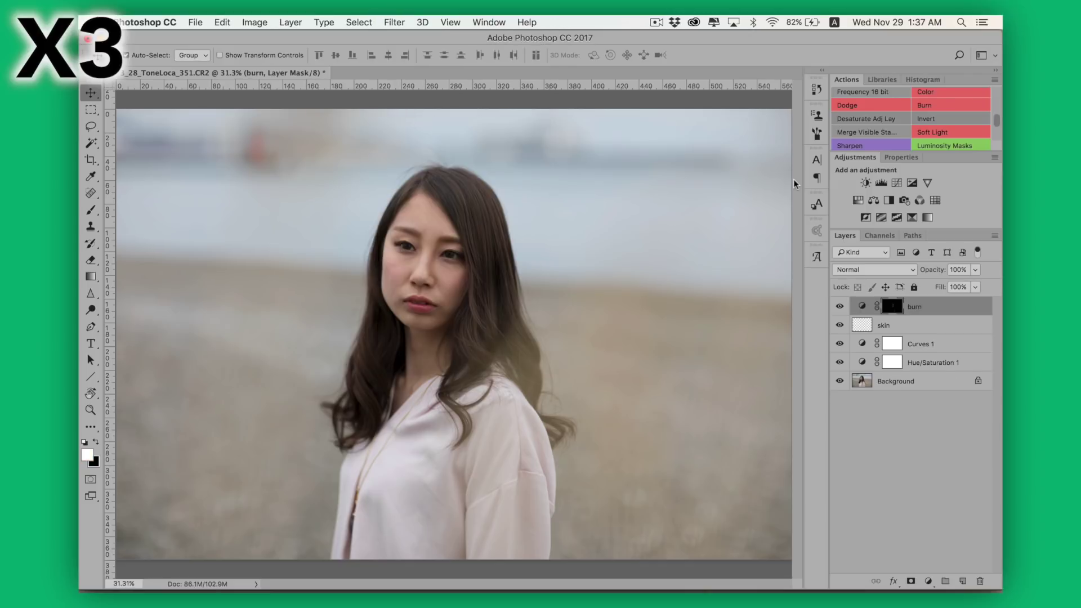
key("alt+shift+super+e")
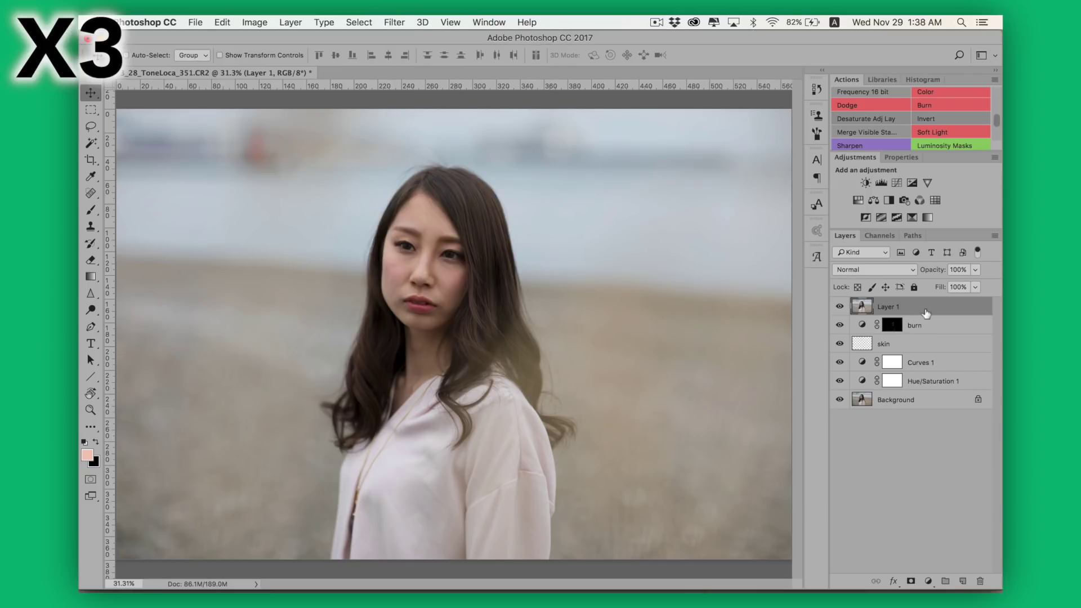
- Run the Exposure X3 filter on Layer 1, applying the Freelens - Vertical Plane preset as a new layer
left_click(404, 22)
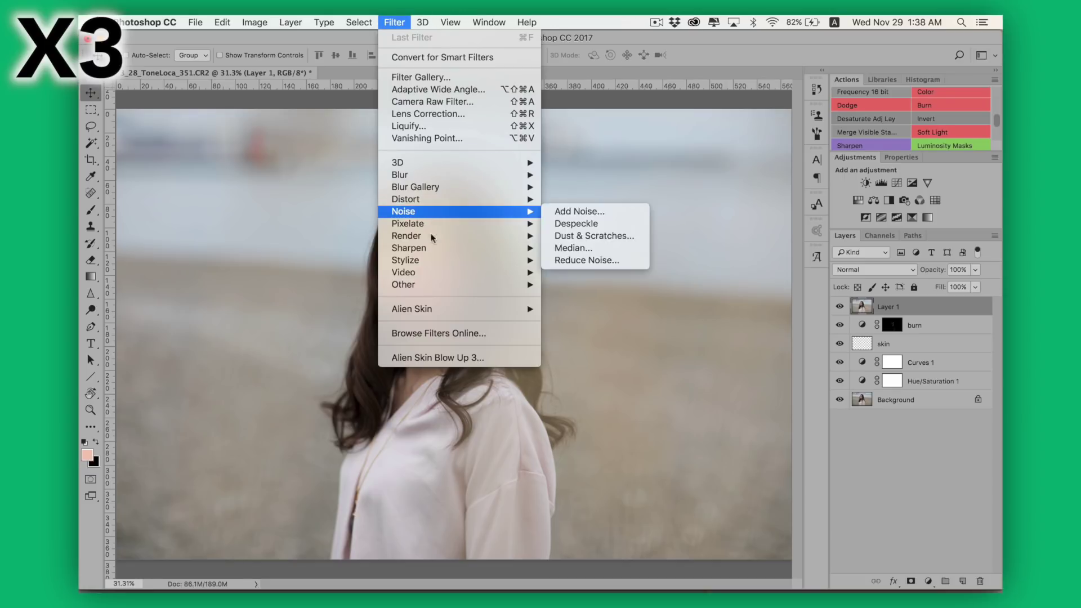
mouse_move(435, 308)
left_click(553, 321)
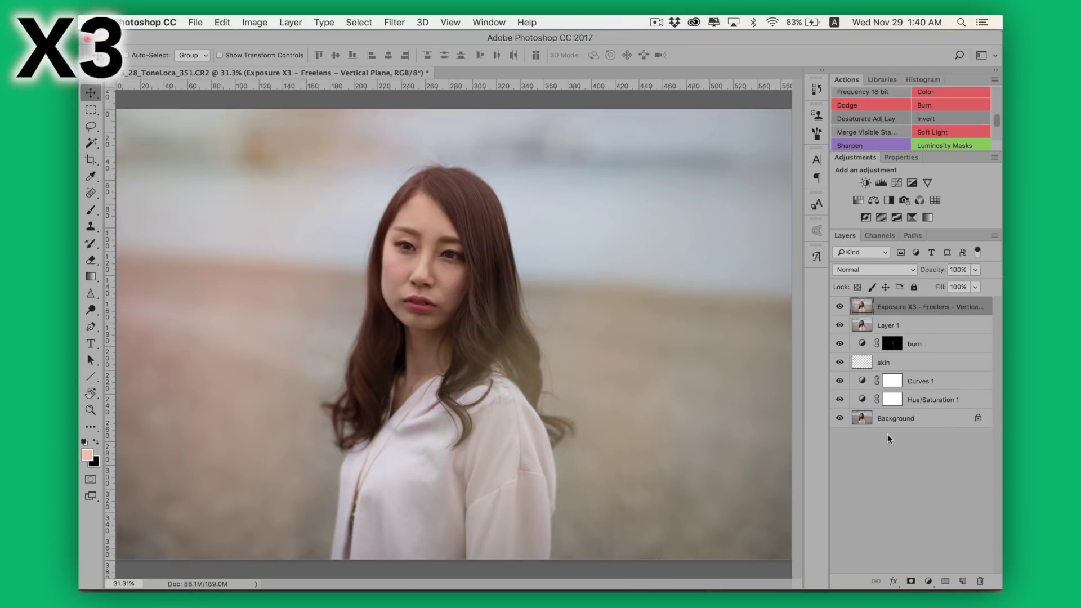
- Delete the filtered Exposure X3 layer, reopen Layer 1 in the Exposure X3 filter and select its Freelens - Vertical Plane layer
left_click_drag(953, 308, 977, 556)
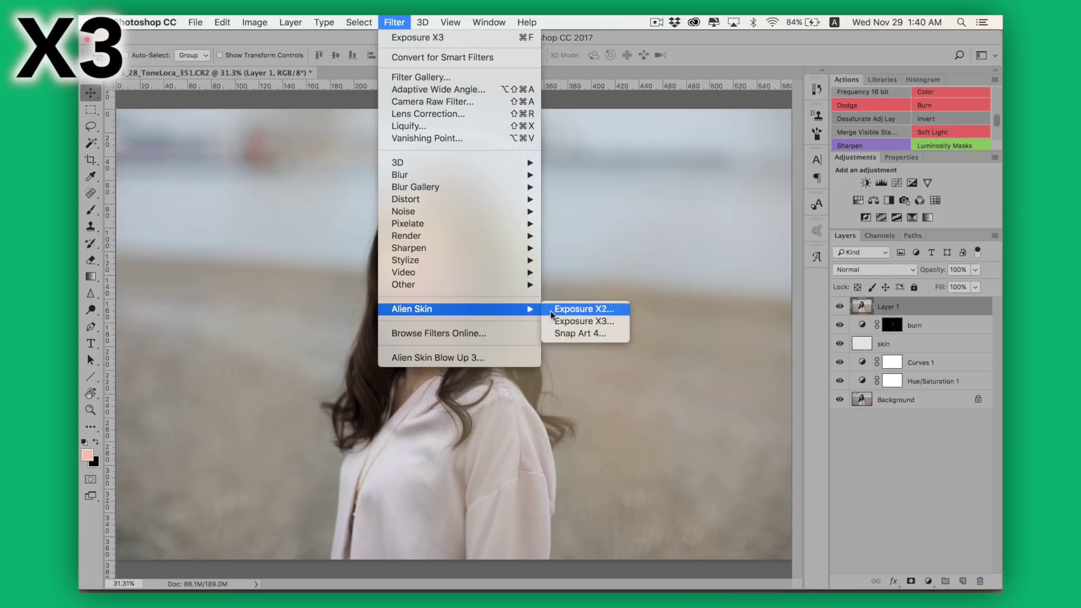
left_click(557, 319)
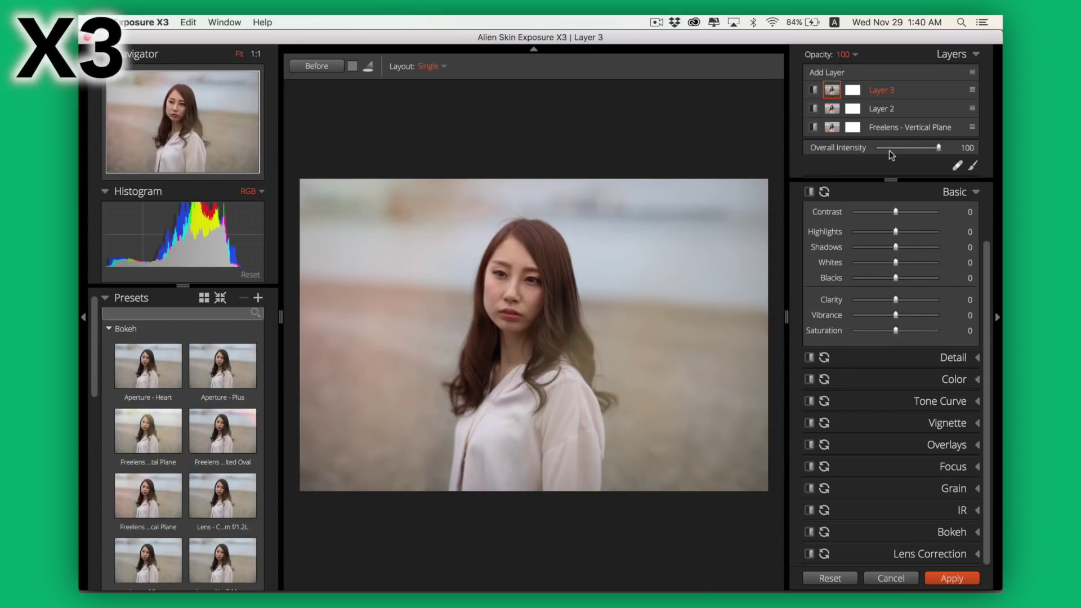
left_click(907, 128)
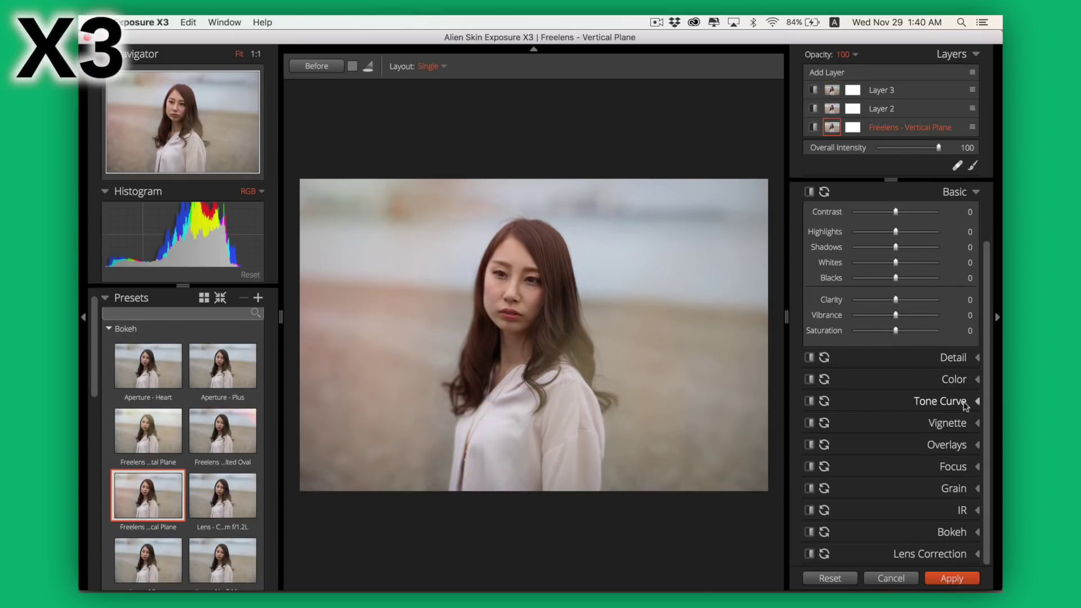
- Set the Red Glow light effect's opacity to 47 in the overlays and apply the filter to the Photoshop document
left_click(952, 445)
scroll(929, 406, "down", 6)
left_click(871, 501)
left_click_drag(872, 517, 886, 517)
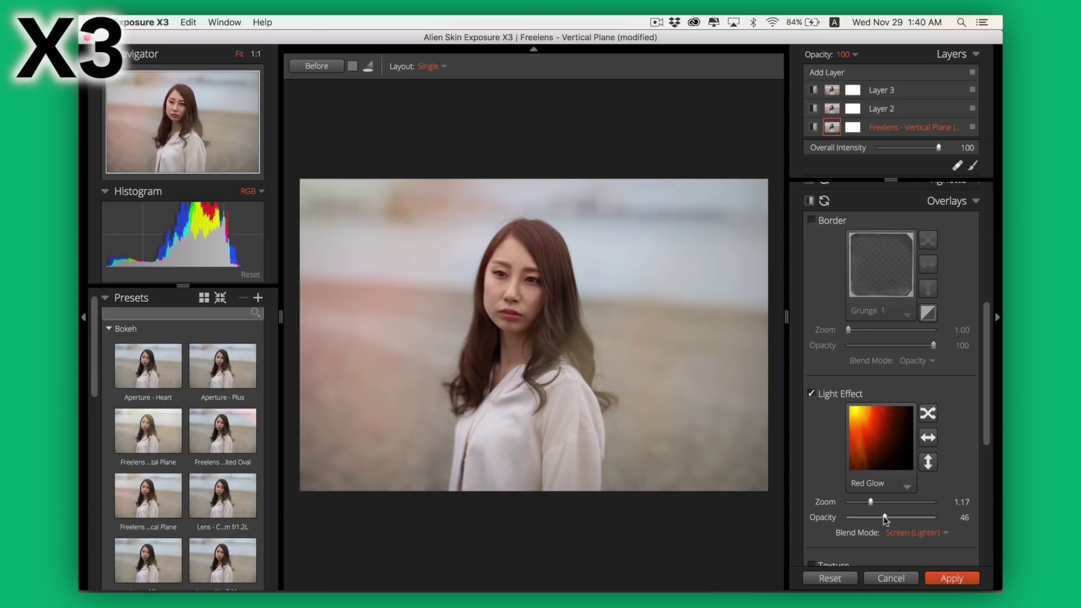
left_click(943, 578)
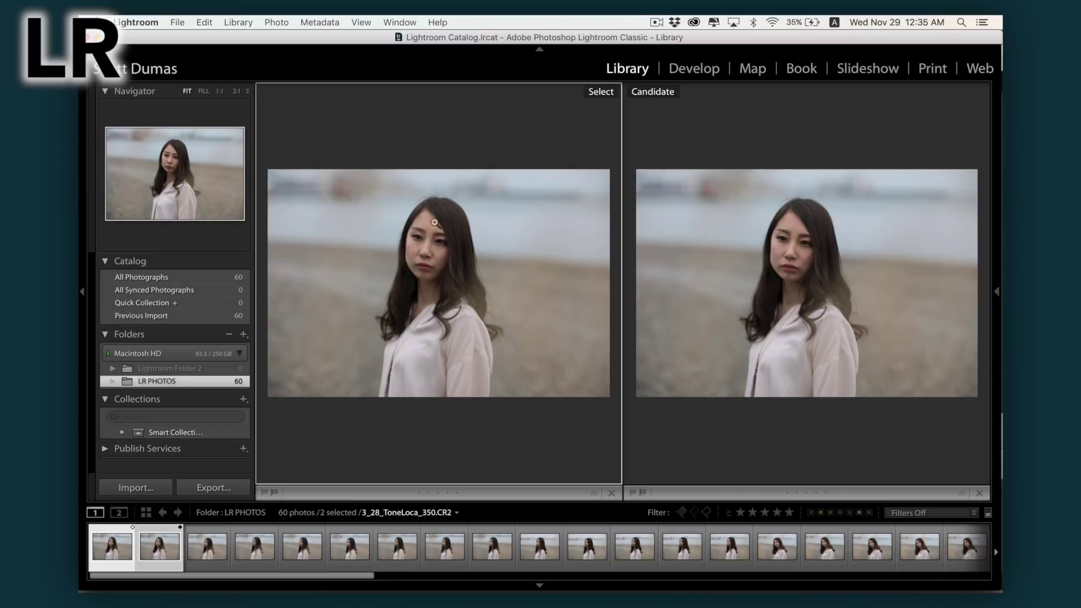
- In Lightroom, inspect 3_28_ToneLoca_350.CR2 and its candidate photo side by side at 1:1, and leave the comparison for the grid
left_click(480, 312)
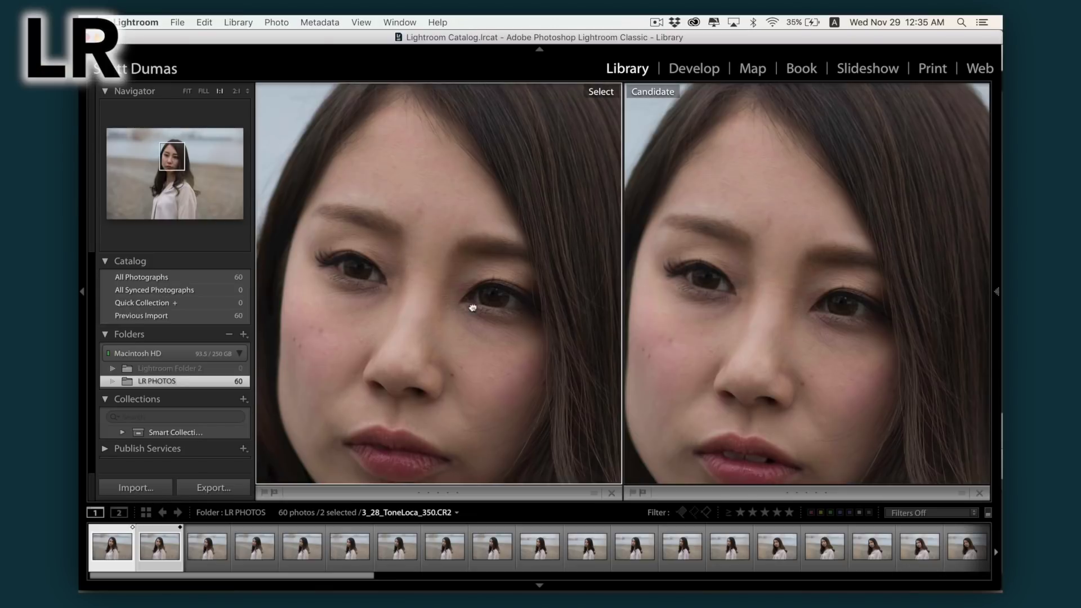
left_click_drag(480, 311, 441, 205)
left_click(502, 287)
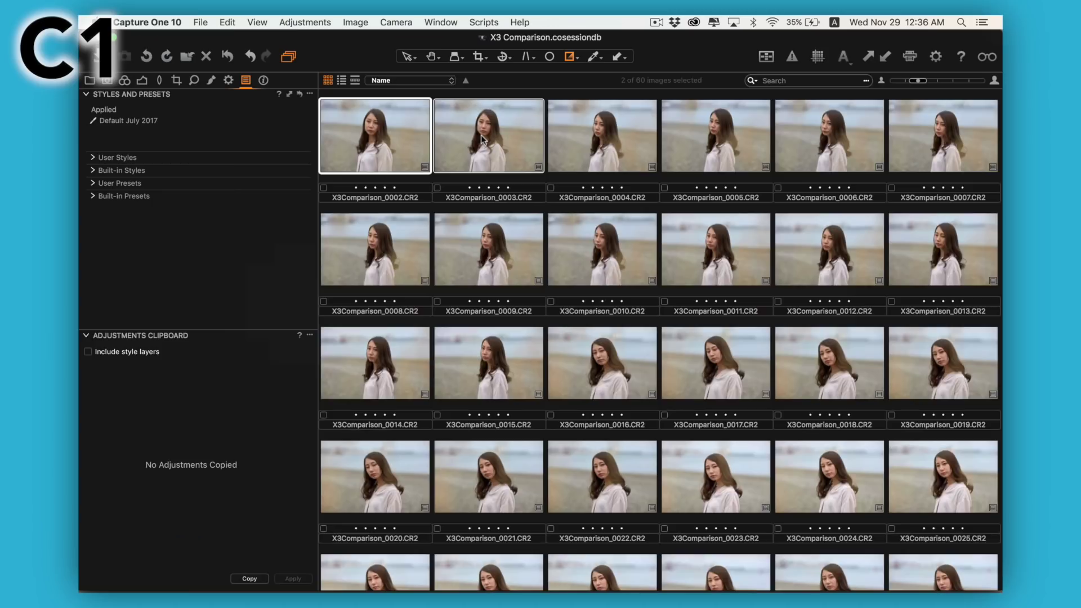
key("g")
key("super+t")
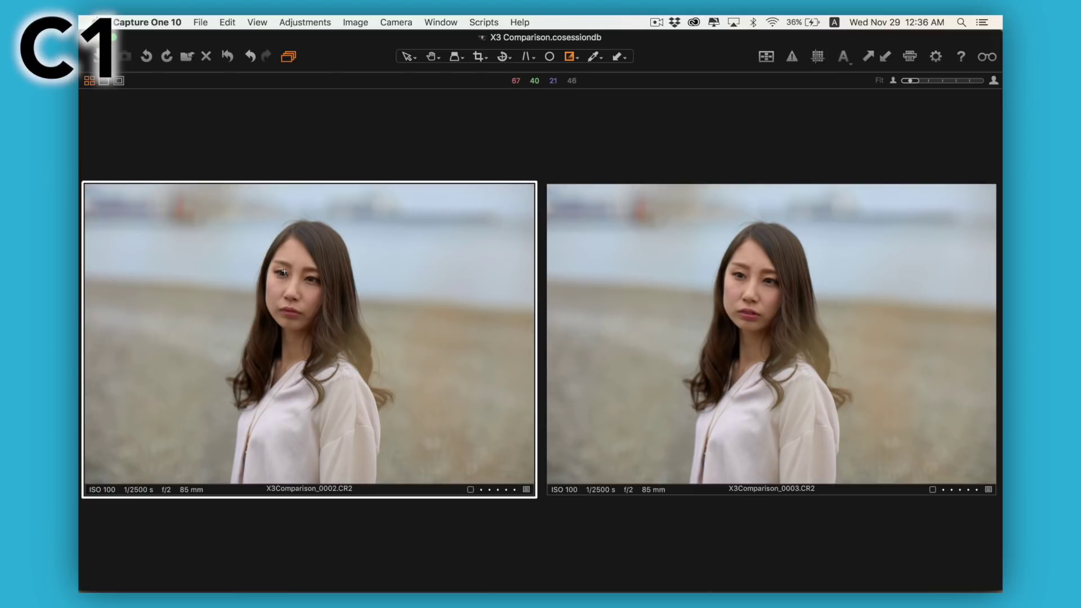
- In Capture One, inspect the faces in X3Comparison_0002.CR2 and X3Comparison_0003.CR2 side by side at 100%
key("h")
double_click(714, 300, "shift")
double_click(749, 281)
left_click_drag(762, 381, 684, 321)
left_click_drag(361, 399, 308, 325)
left_click_drag(648, 433, 572, 279)
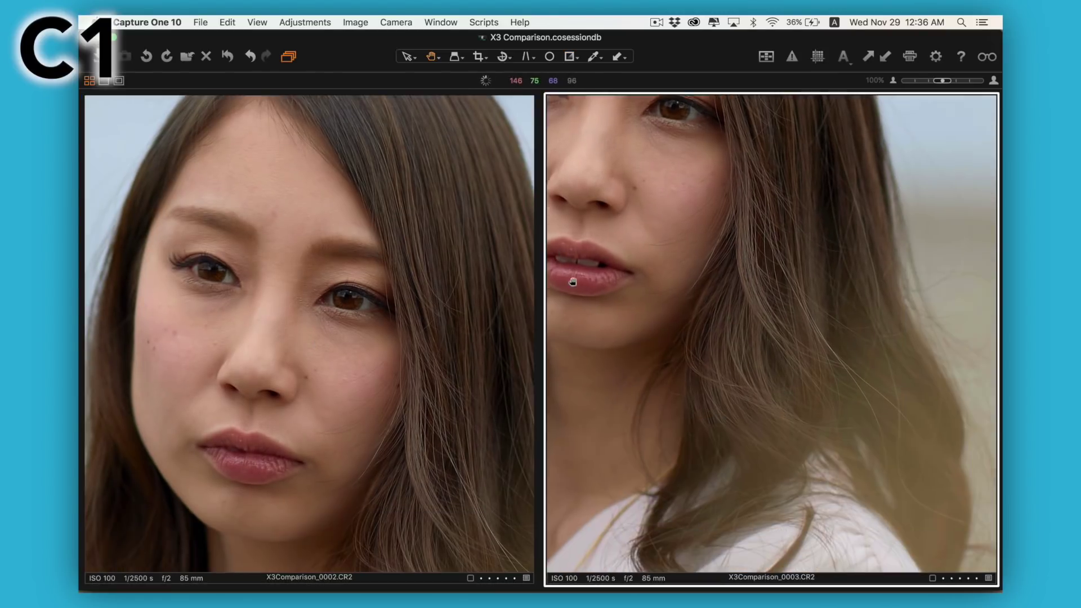
left_click_drag(386, 420, 311, 491)
left_click_drag(749, 248, 755, 454)
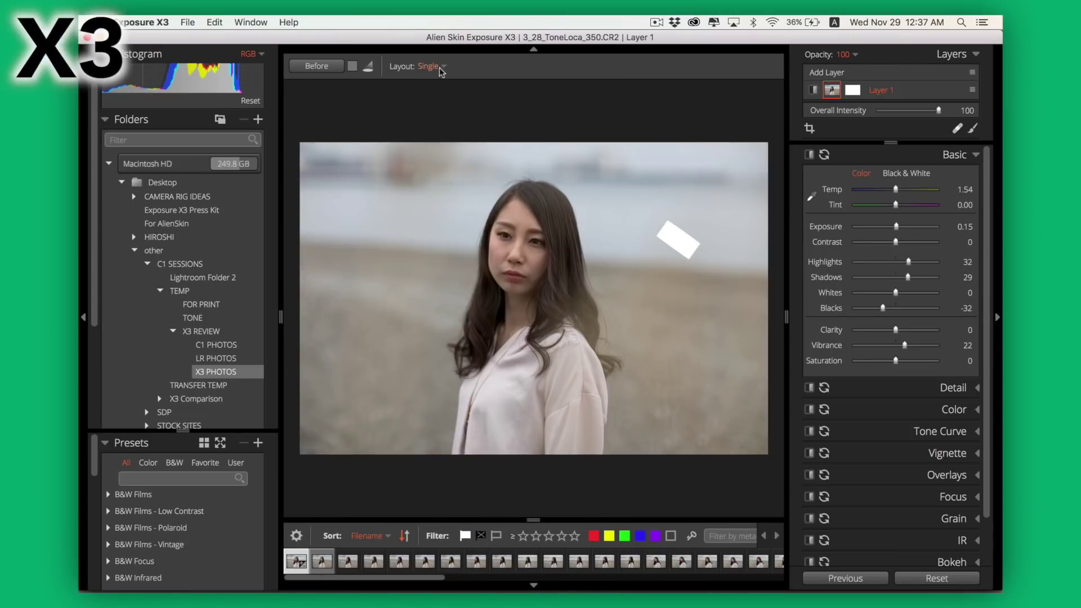
- In Exposure X3, compare photos 350 and 351 close up in the Vertical layout with linked views, and 350 to 353 in Quad
left_click(442, 66)
left_click(442, 96)
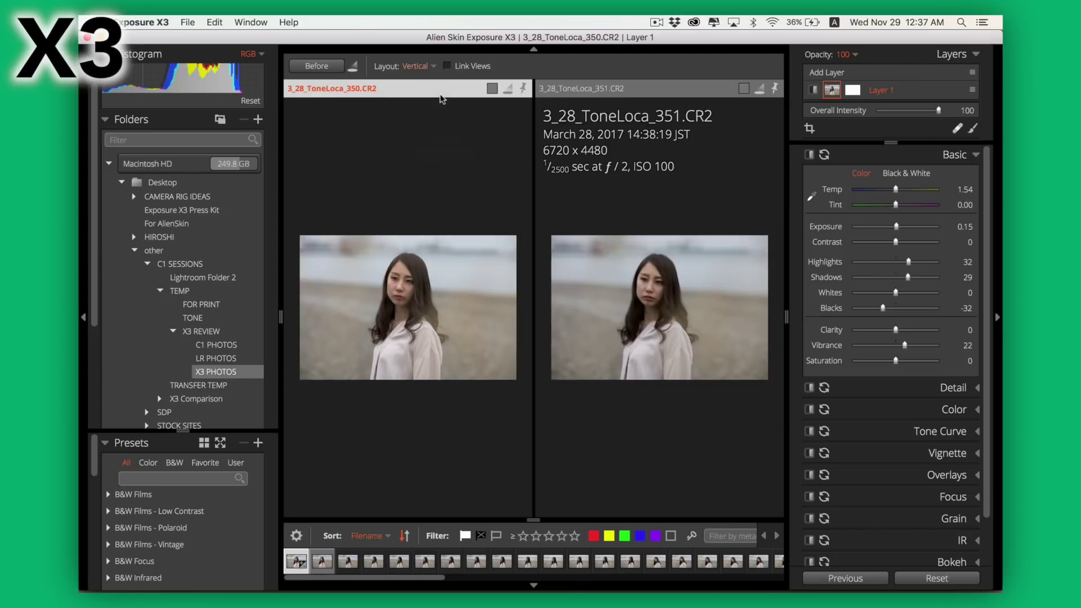
left_click(446, 65)
left_click(433, 297)
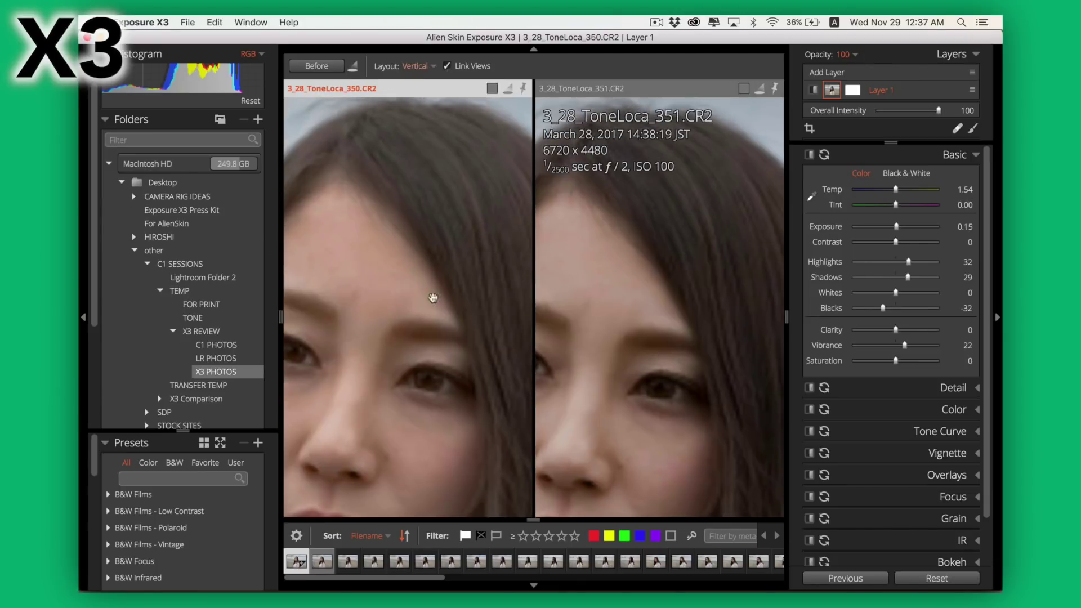
left_click_drag(434, 375, 445, 283)
left_click_drag(462, 353, 389, 265)
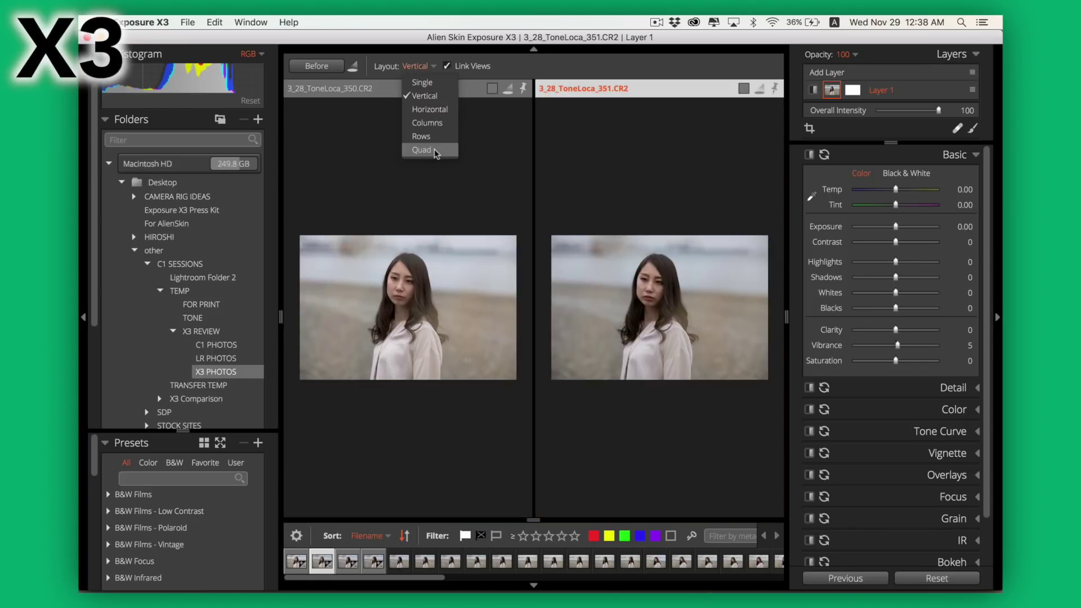
left_click(422, 150)
left_click(407, 361)
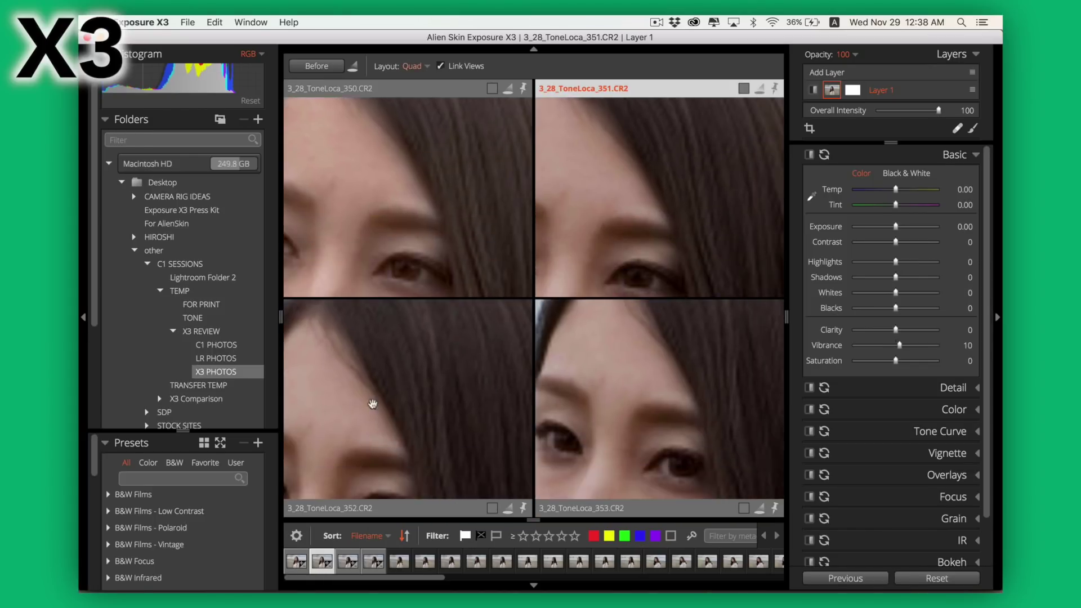
- Audition the Freelens - Horizontal Plane, Freelens - Vertical Plane and Jaws presets on 3_28_ToneLoca_350.CR2
right_click(147, 362)
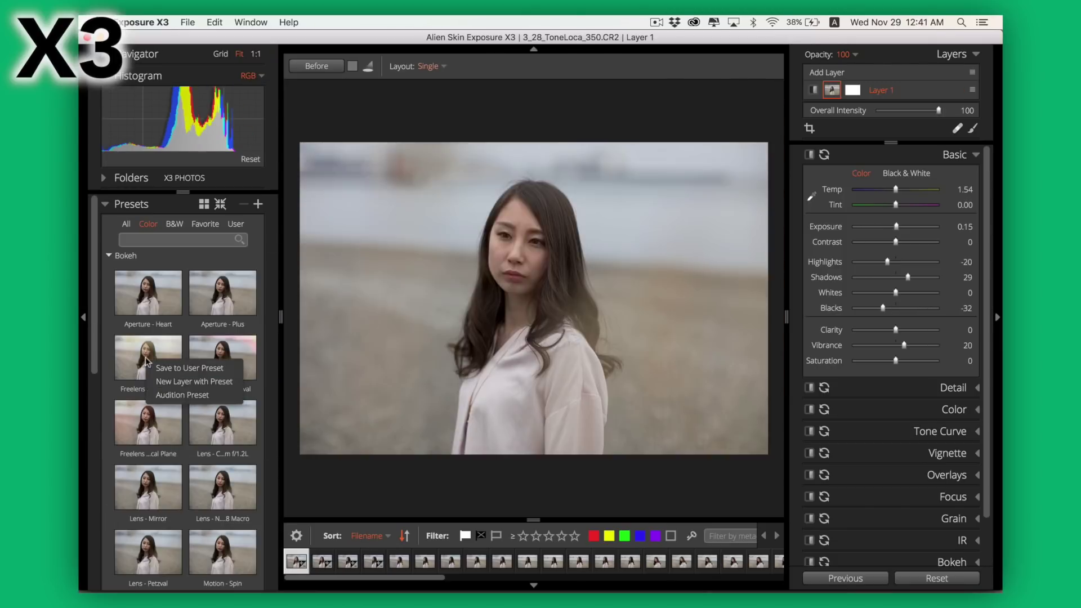
left_click(182, 395)
scroll(228, 400, "down", 10)
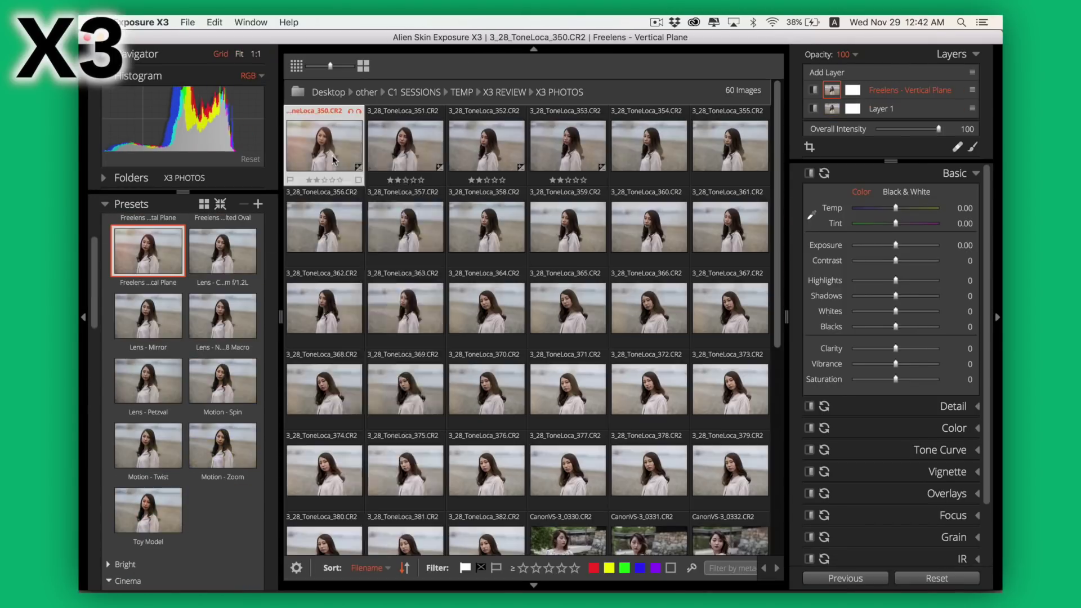
- Create a virtual copy of 3_28_ToneLoca_350.CR2, open it and disable its Freelens - Vertical Plane layer
right_click(330, 156)
left_click(371, 283)
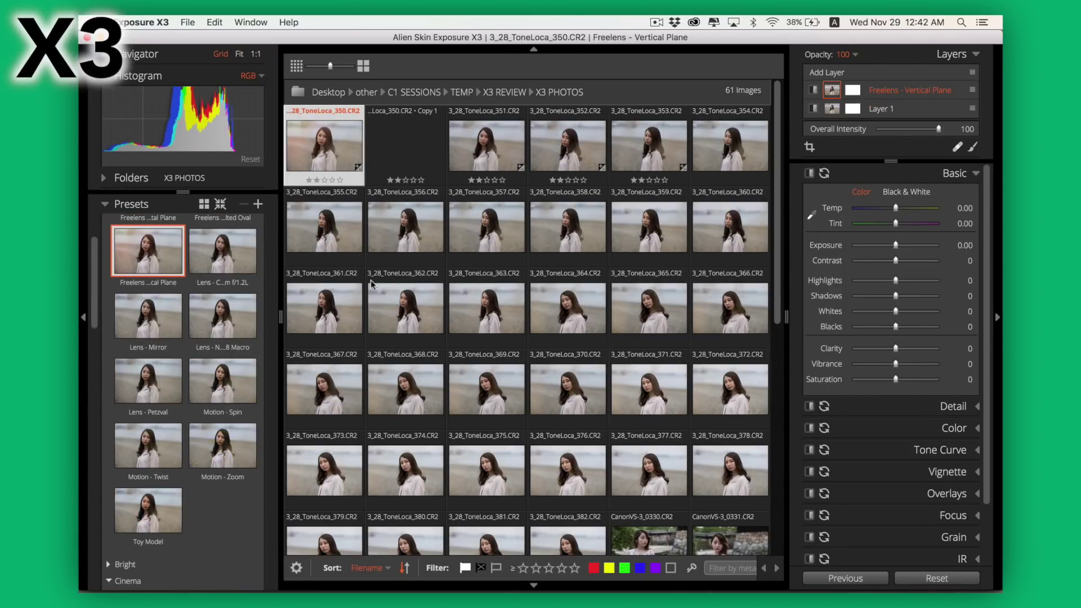
double_click(412, 150)
left_click(813, 90)
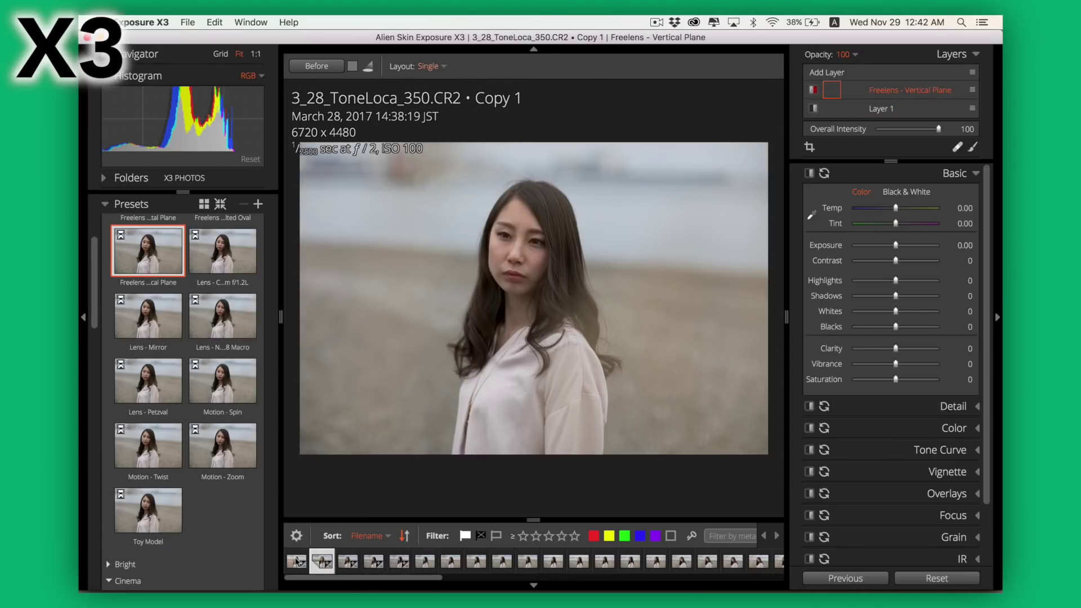
- Alternate between 3_28_ToneLoca_350.CR2 and its Copy 1 to compare the image with and without the Freelens effect
key("Left")
key("Right")
key("Left")
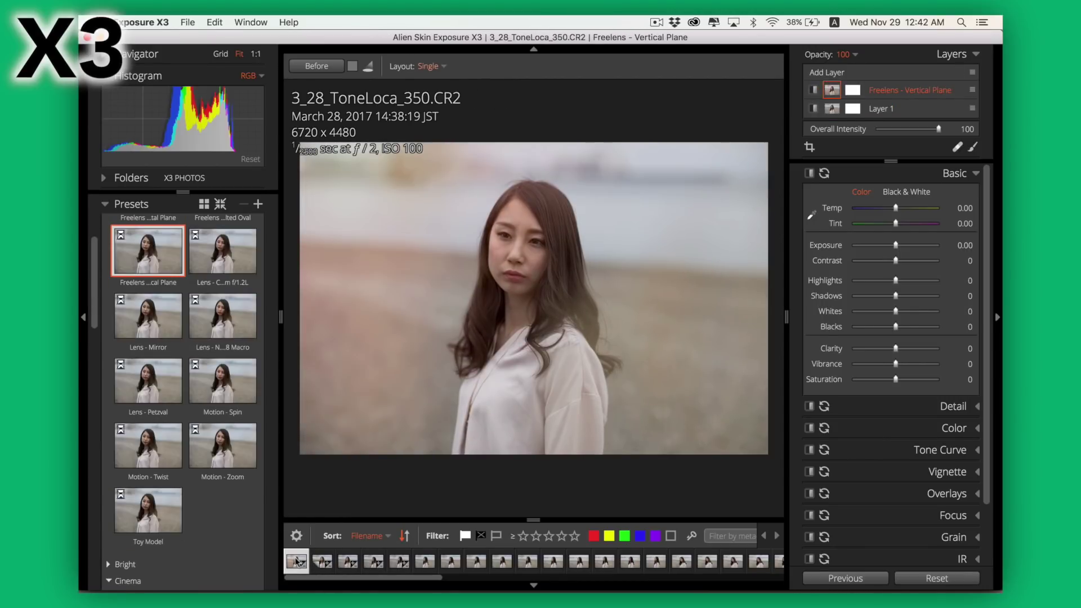
key("Right")
key("Left")
key("Right")
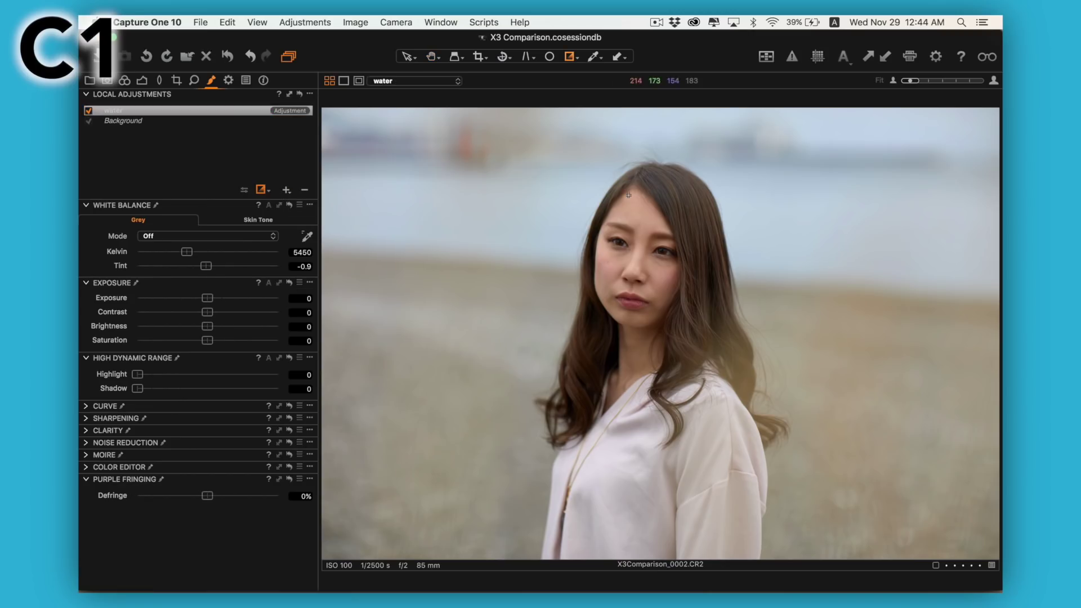
- In Capture One, draw a gradient mask over the sky and water on the water layer, raise Highlight and toggle the layer
left_click_drag(613, 248, 614, 361)
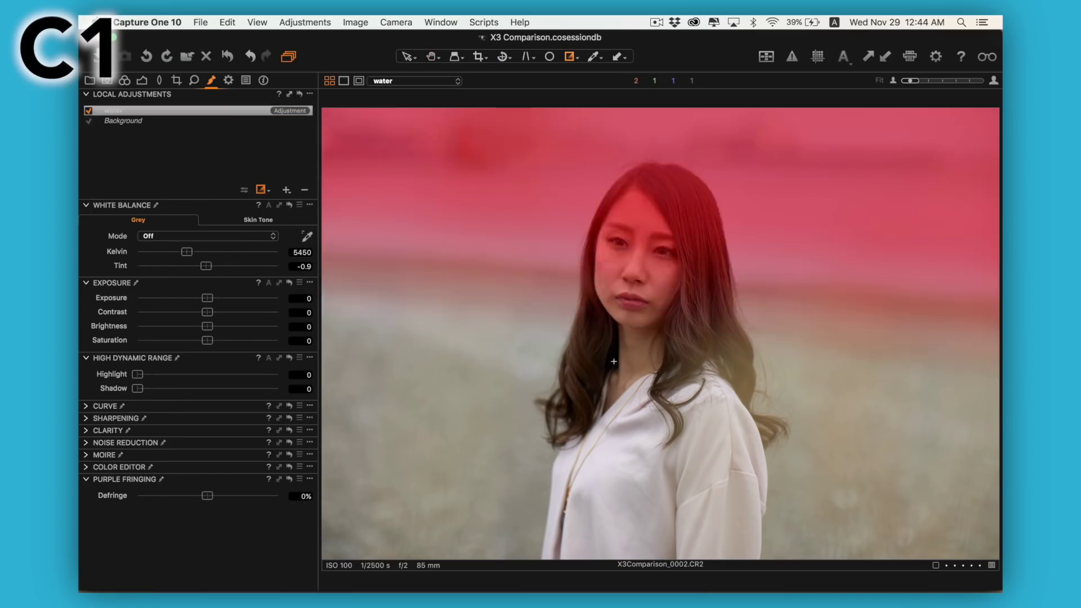
left_click_drag(137, 375, 233, 375)
left_click(89, 111)
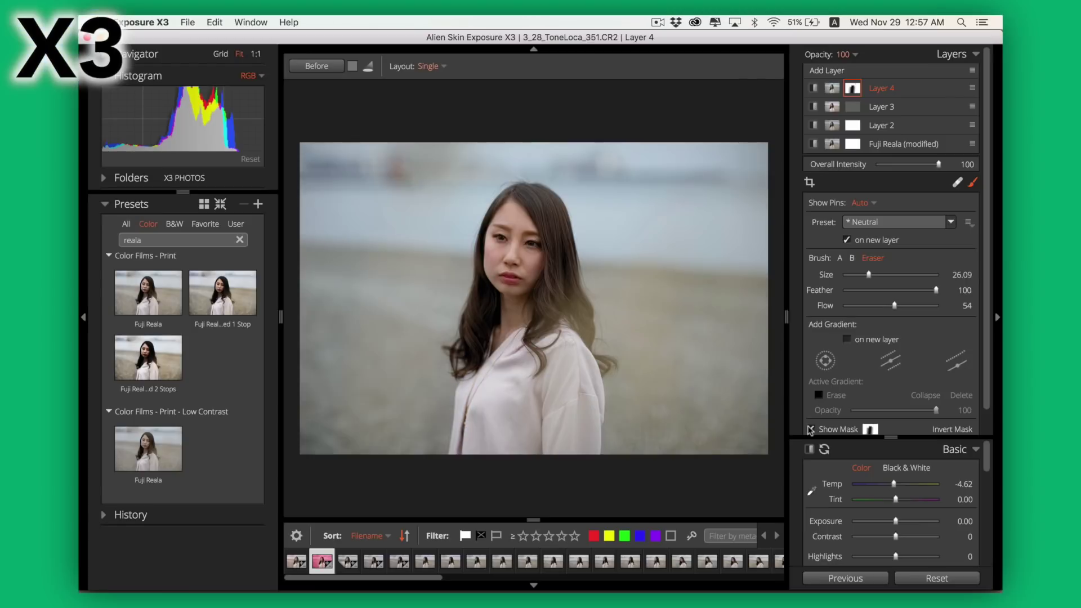
- In Exposure X3, toggle the mask display for Layer 4 of 3_28_ToneLoca_351.CR2
left_click(811, 430)
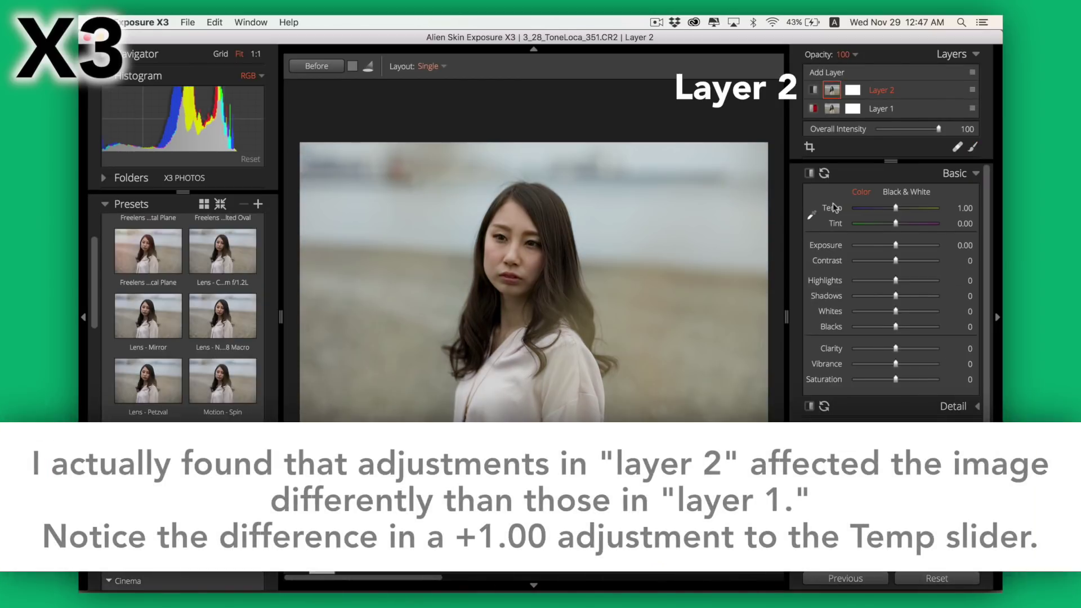
- Toggle Layer 1 and Layer 2 alternately to compare how a +1.00 Temp adjustment affects the image in each layer
left_click(813, 90)
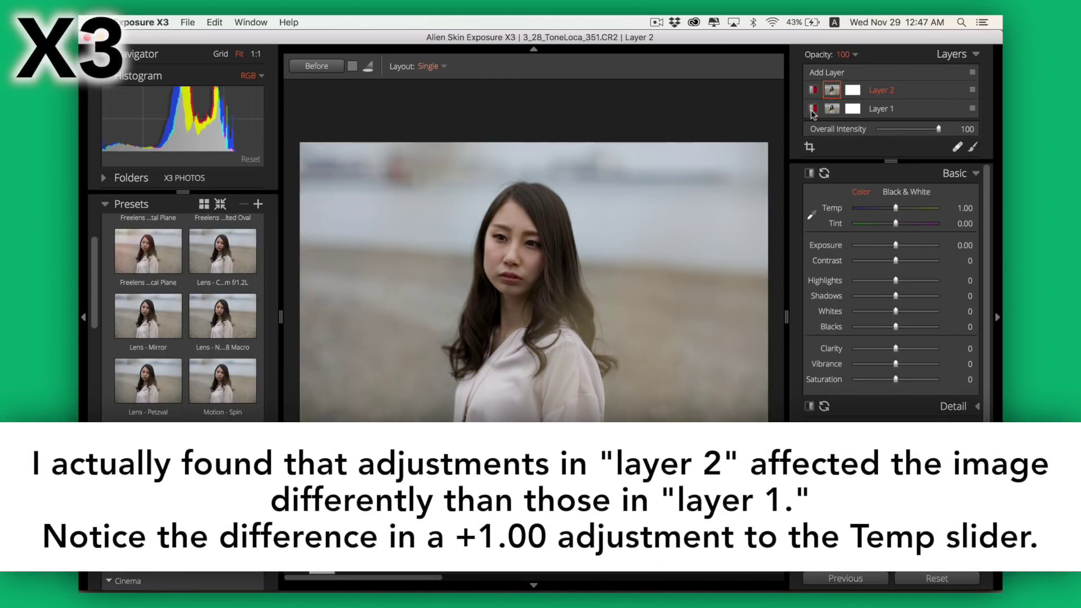
left_click(812, 109)
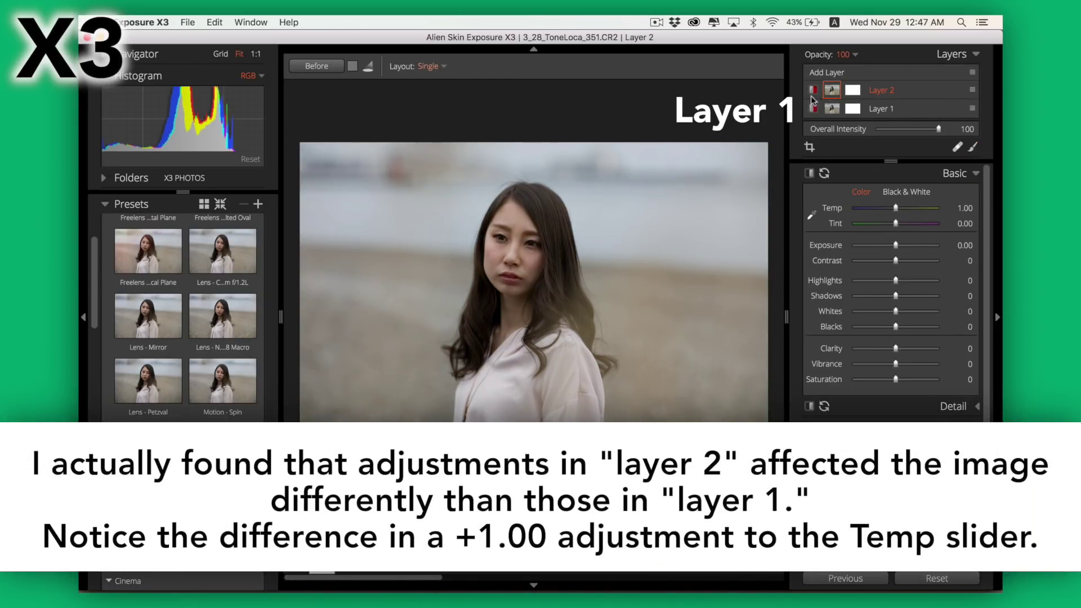
left_click(813, 88)
left_click(813, 88)
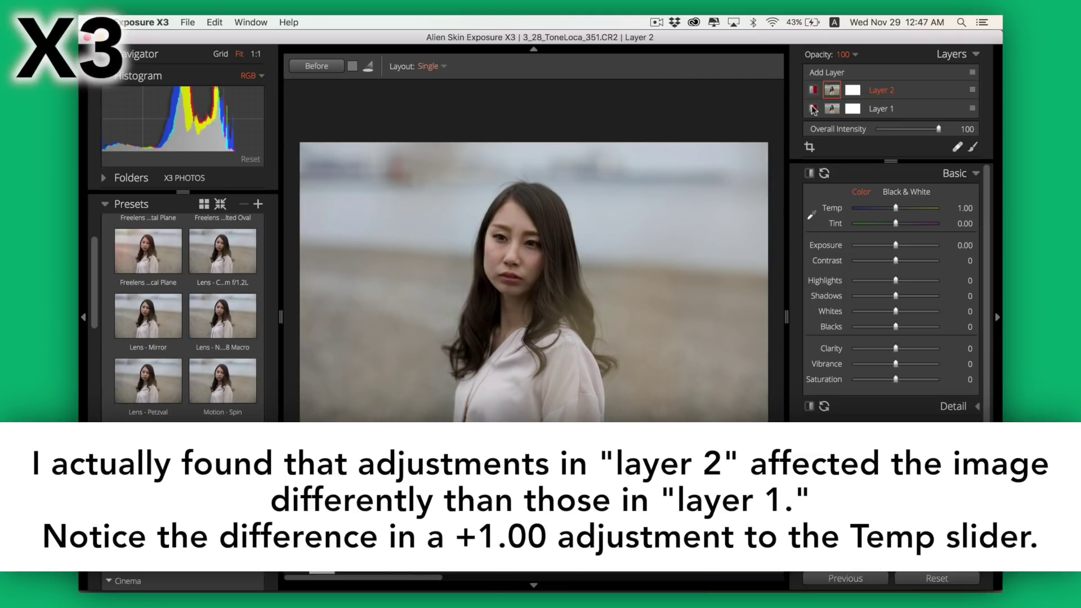
left_click(813, 89)
left_click(813, 109)
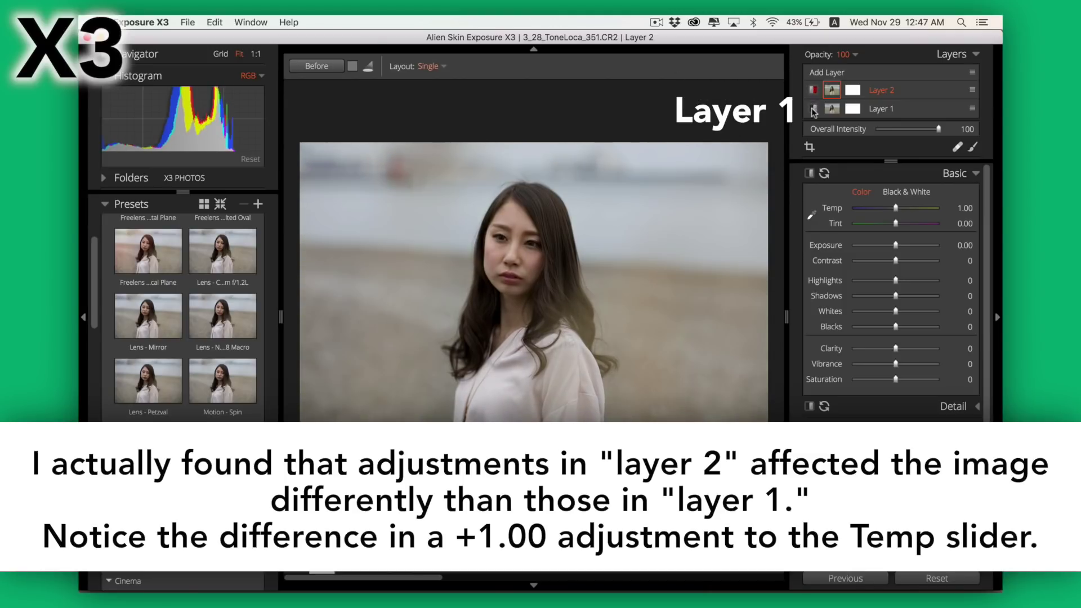
left_click(813, 109)
left_click(813, 91)
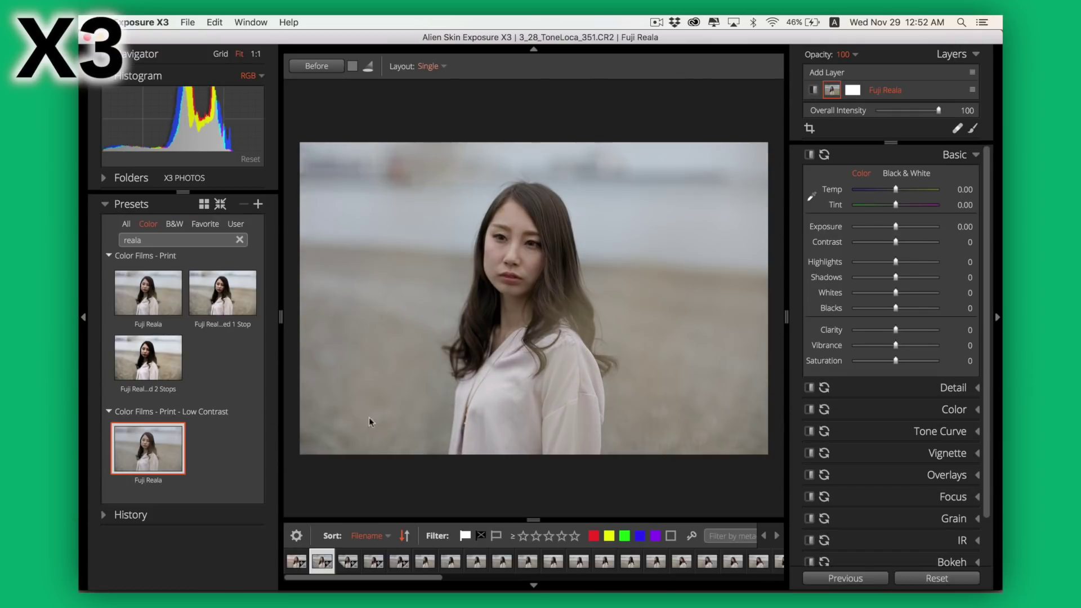
- Set Blacks to -3 and Vibrance to 17 on the Fuji Reala layer, and add a new layer above it
left_click_drag(895, 308, 895, 311)
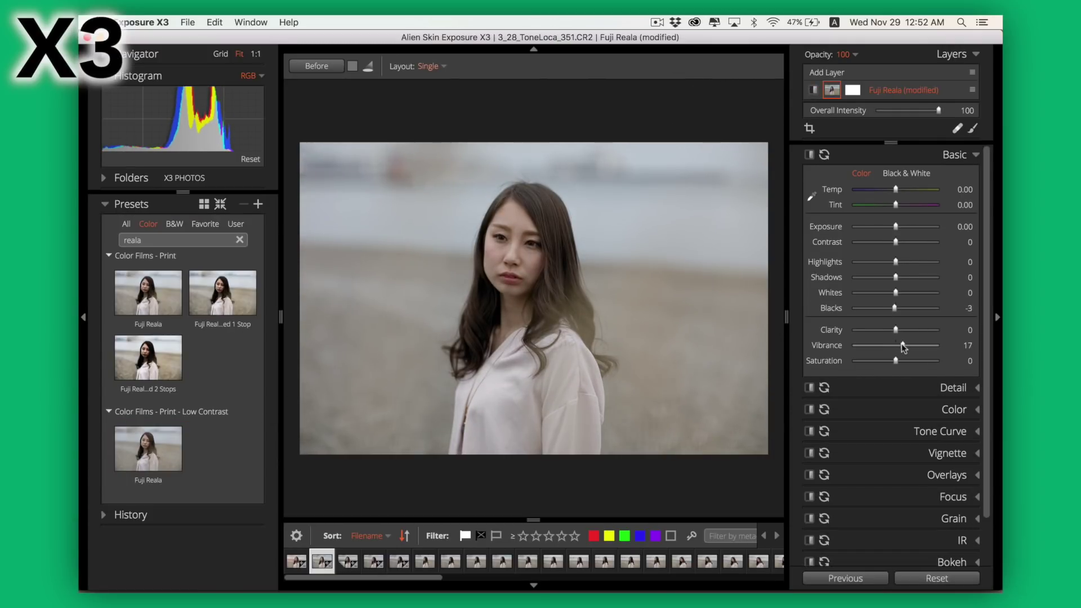
left_click(828, 72)
- Give Layer 2 a vignette with Amount 20, Size 0 and Softness 36
left_click(972, 453)
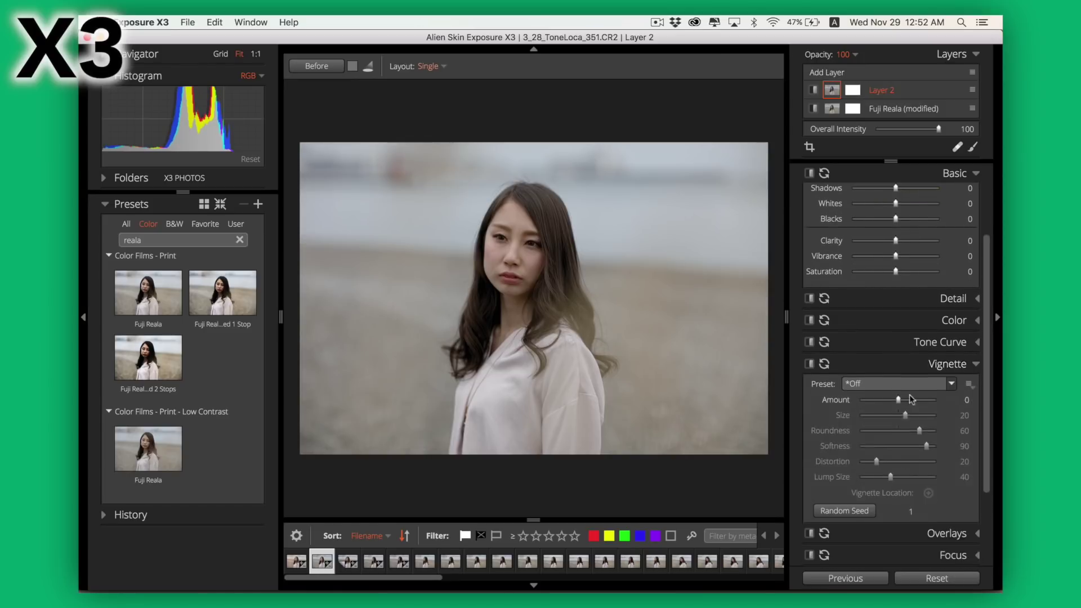
left_click(908, 384)
left_click(903, 363)
left_click_drag(899, 400, 904, 400)
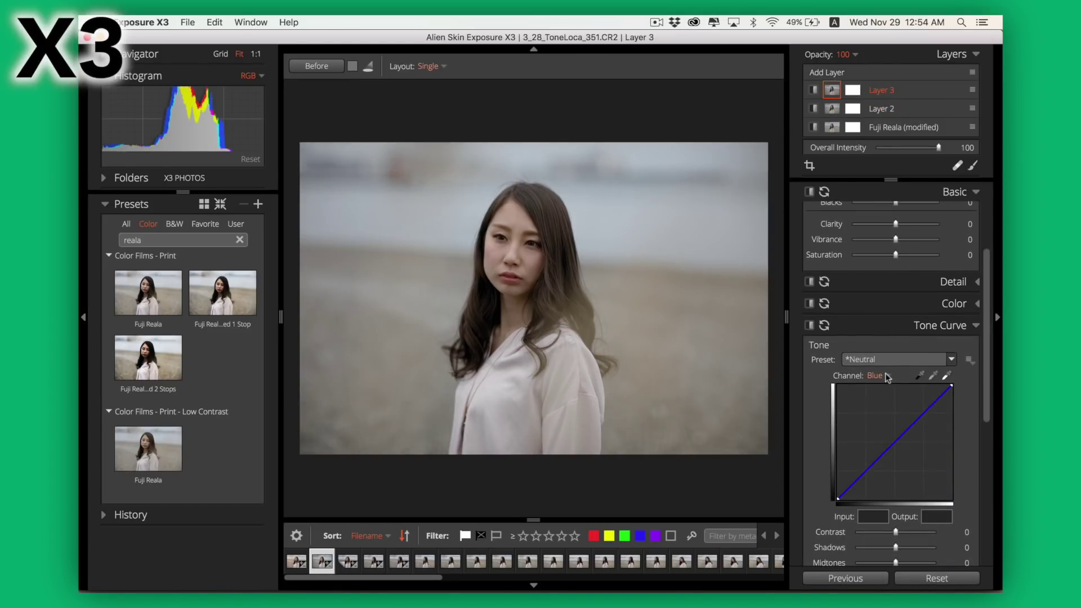
- Apply the Brighten Highlights tone curve preset to Layer 3
left_click(887, 365)
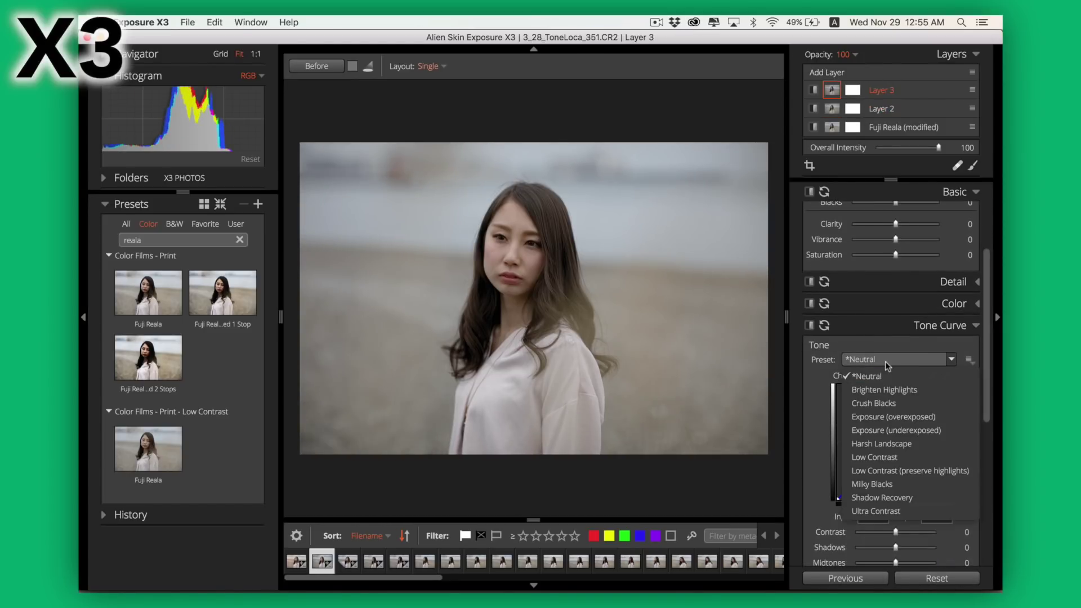
left_click(893, 386)
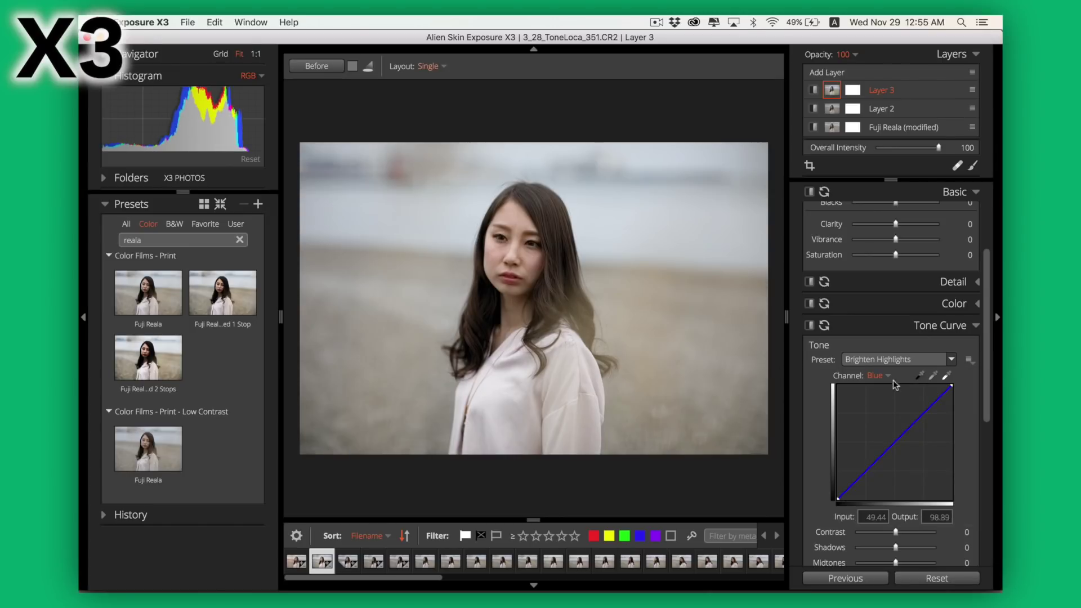
- Lower Layer 3's opacity to 41
scroll(924, 439, "down", 5)
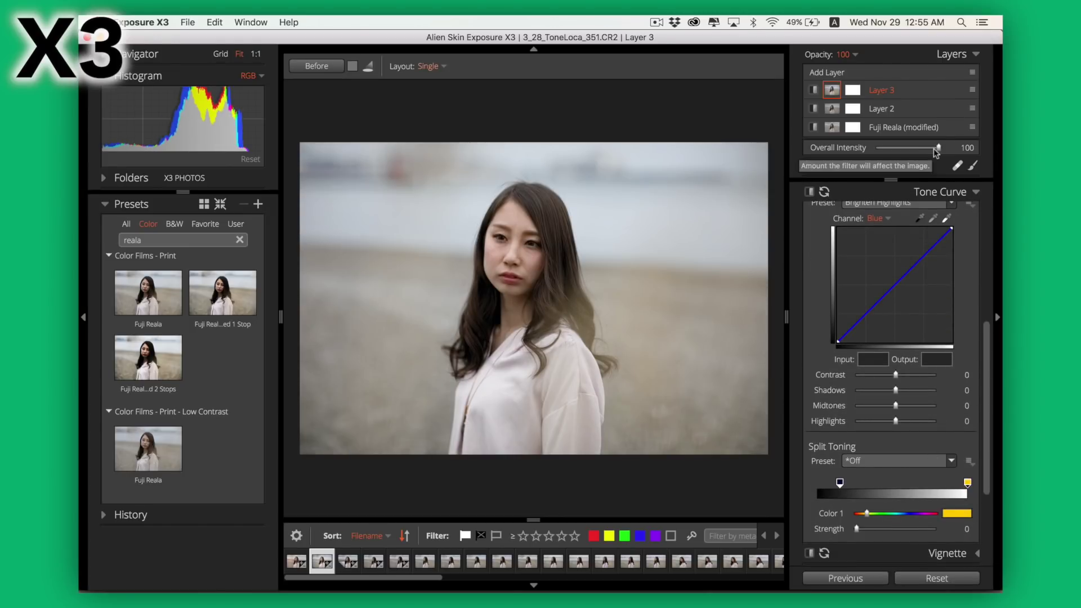
left_click(848, 56)
left_click_drag(878, 75, 886, 76)
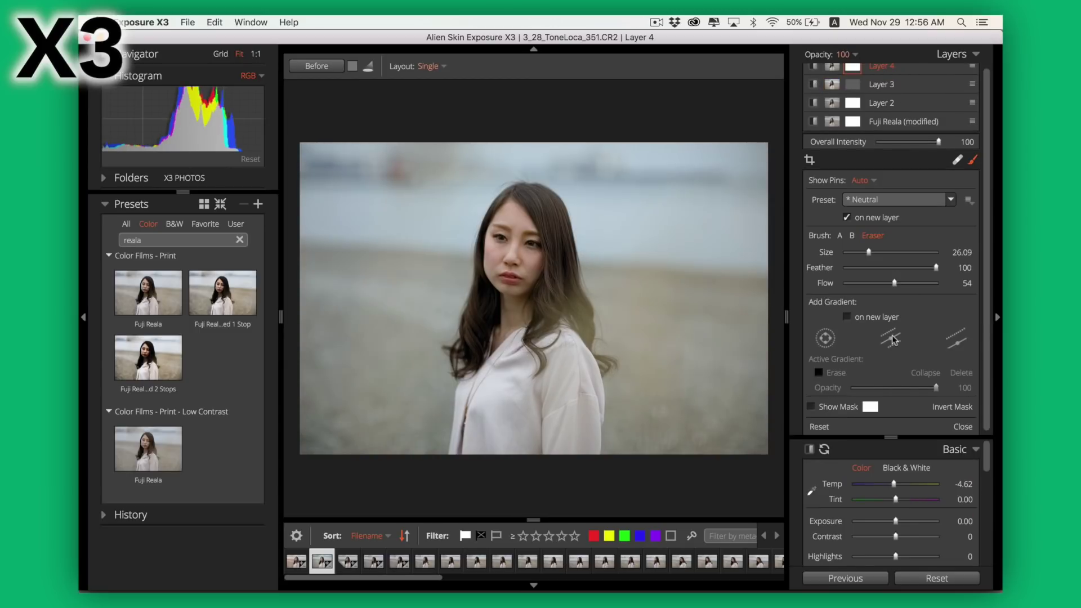
- Mask the woman out of Layer 4 with gradient and brush strokes, using the mask overlay to check the coverage
left_click_drag(591, 297, 535, 236)
left_click_drag(533, 298, 513, 288)
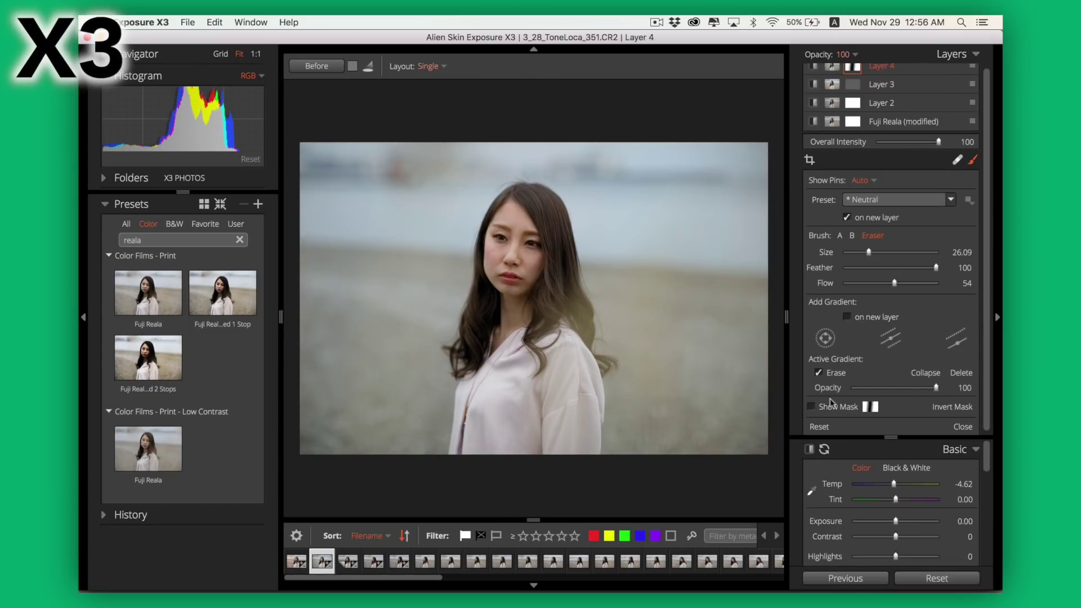
left_click(812, 407)
left_click(811, 407)
scroll(961, 185, "up", 2)
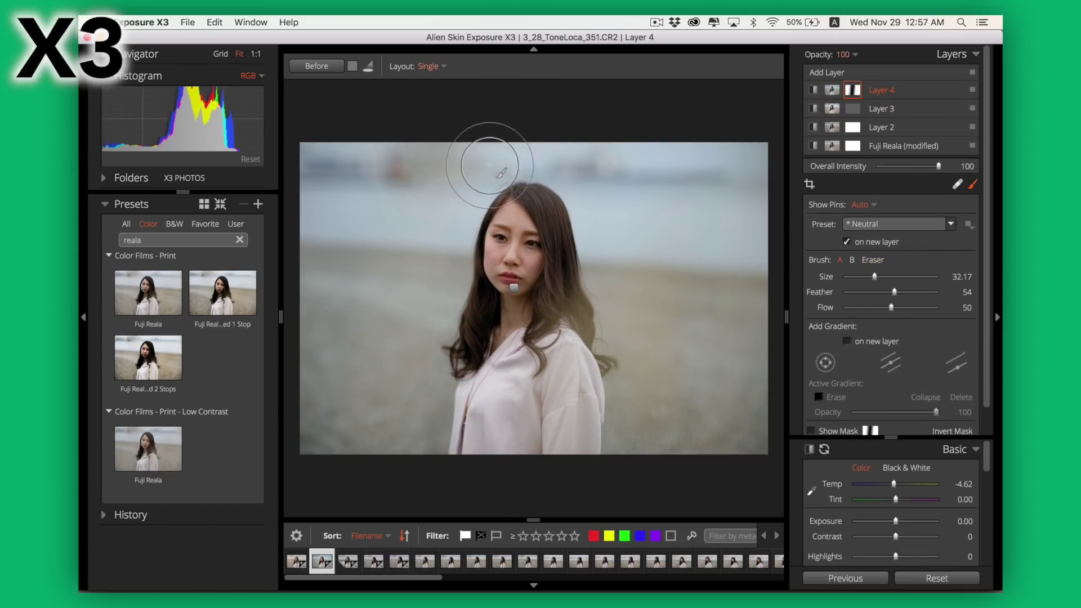
left_click_drag(489, 166, 465, 205)
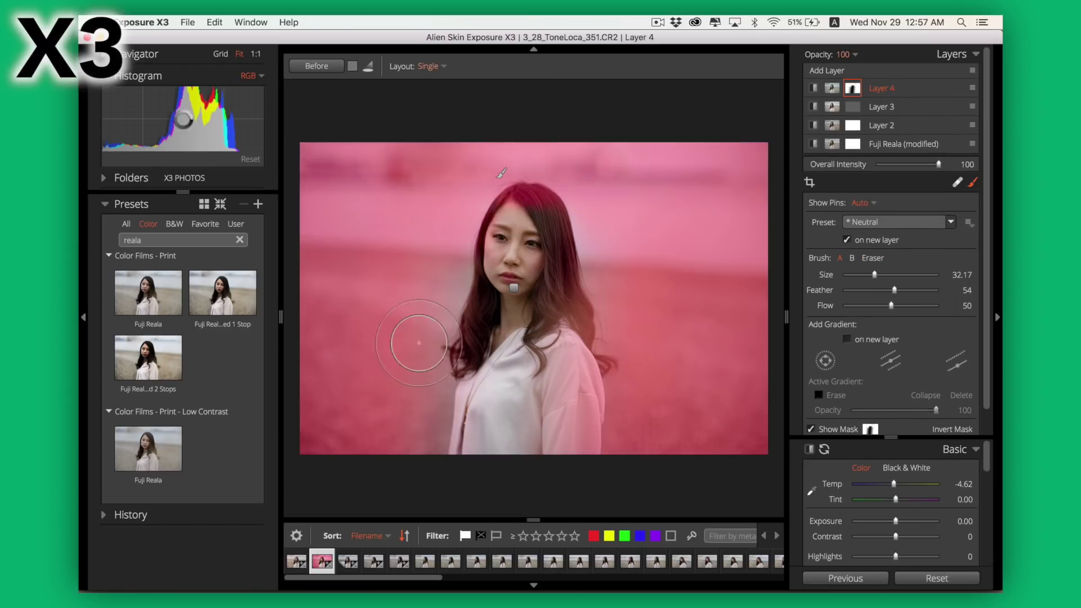
key("o")
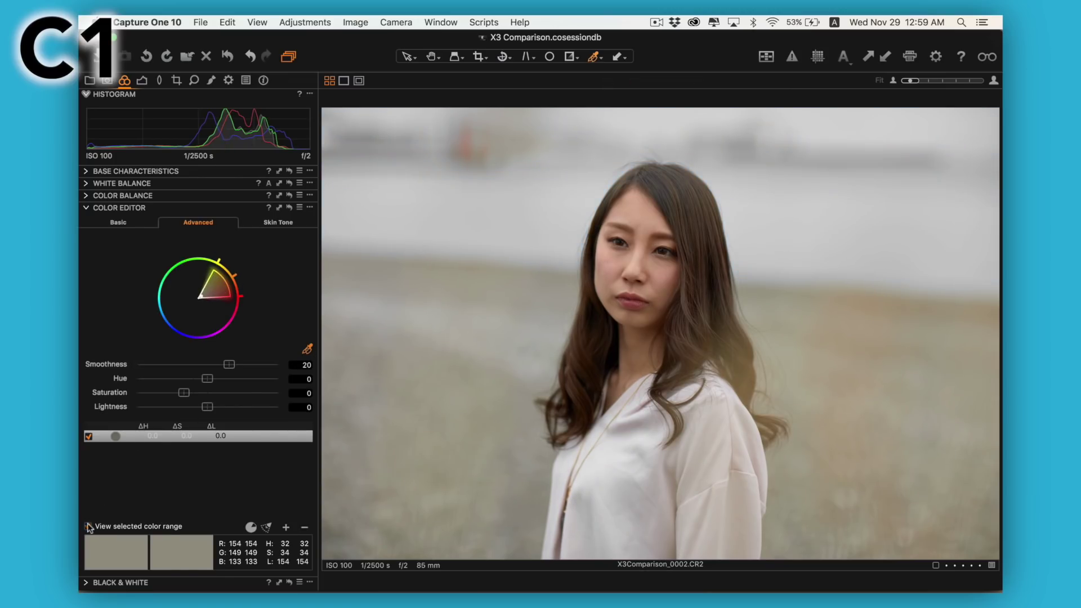
- In Capture One, create a masked local adjustment layer from the Color Editor's selected color range
left_click(309, 208)
left_click(383, 248)
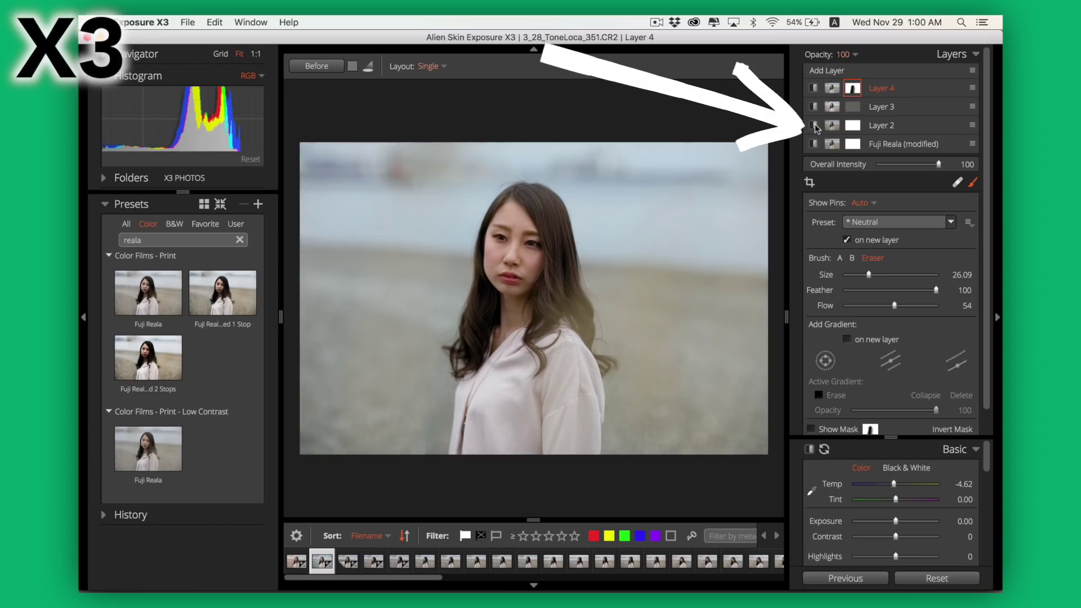
- Switch to Exposure X3 and toggle the visibility of Layer 2 and Layer 4 to compare their effects on the portrait
left_click(814, 125)
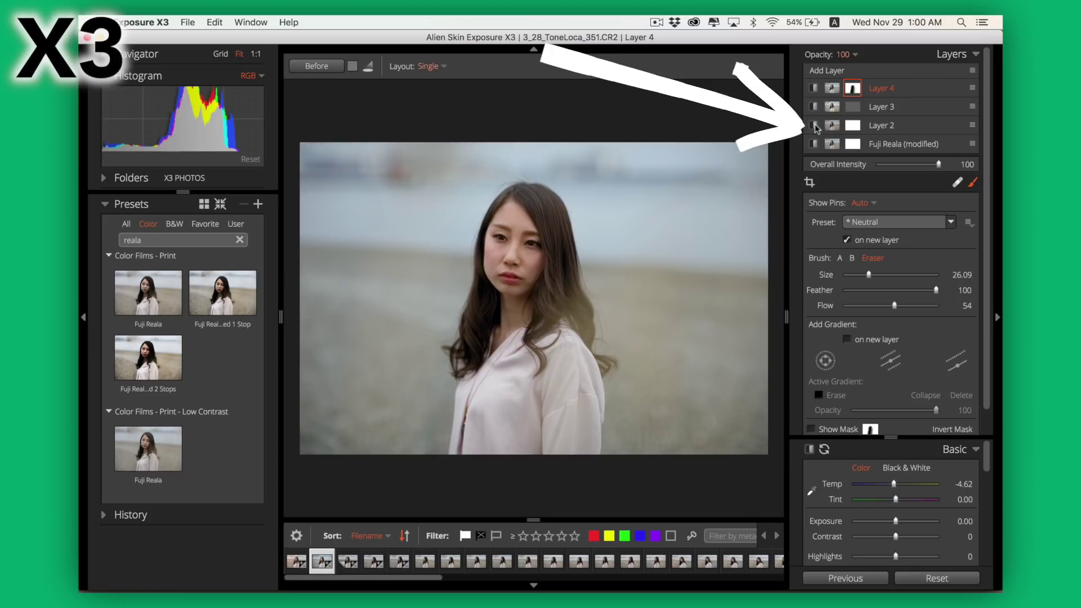
left_click(814, 125)
left_click(814, 125)
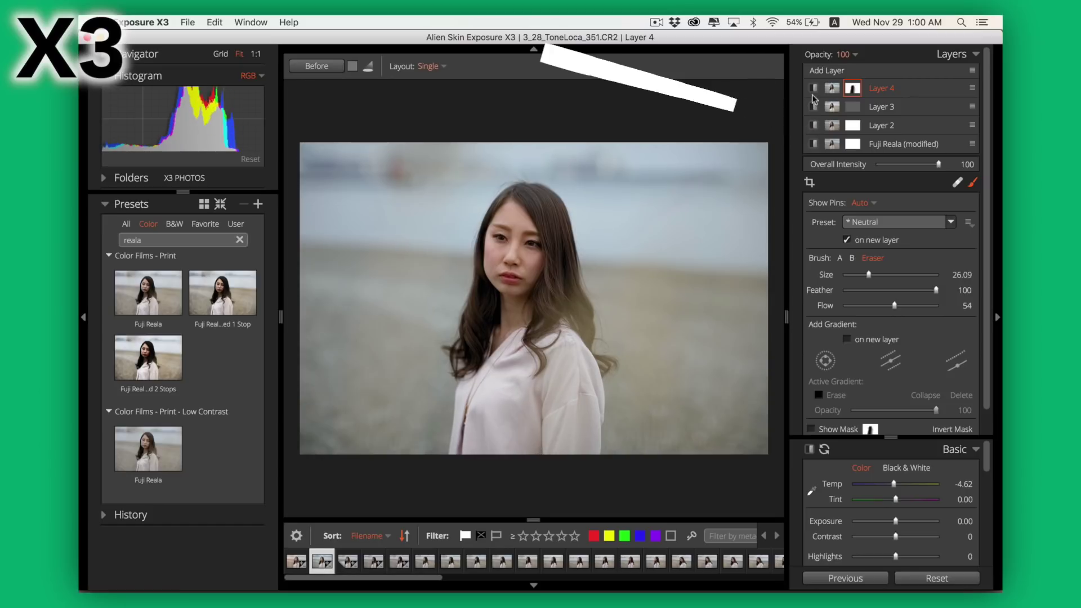
left_click(813, 89)
left_click(812, 88)
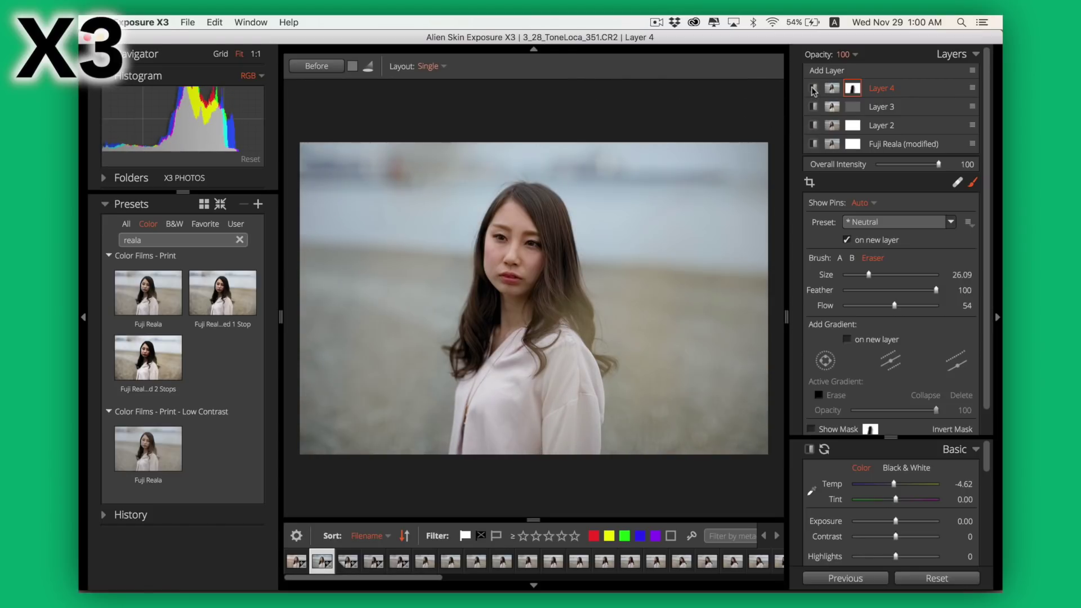
left_click(813, 89)
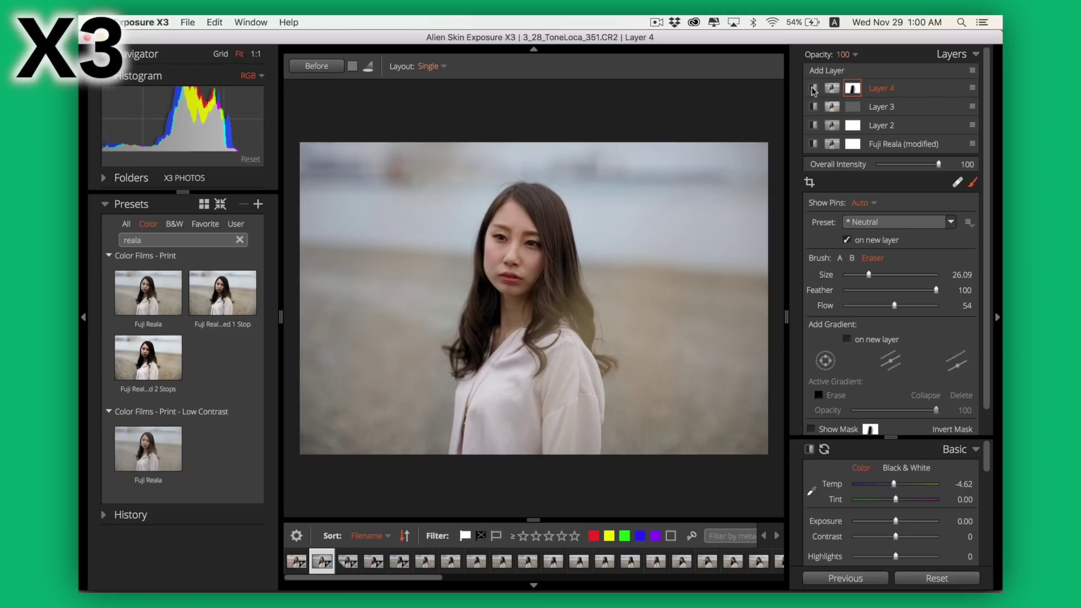
- Open the Customize Panels settings for the Presets and History panels
right_click(180, 206)
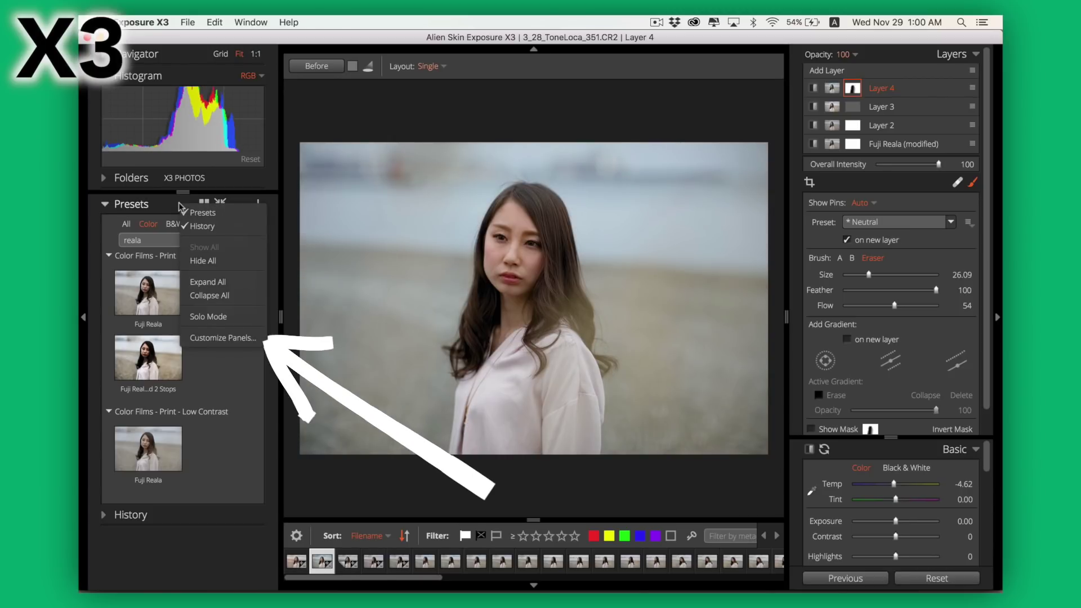
left_click(218, 338)
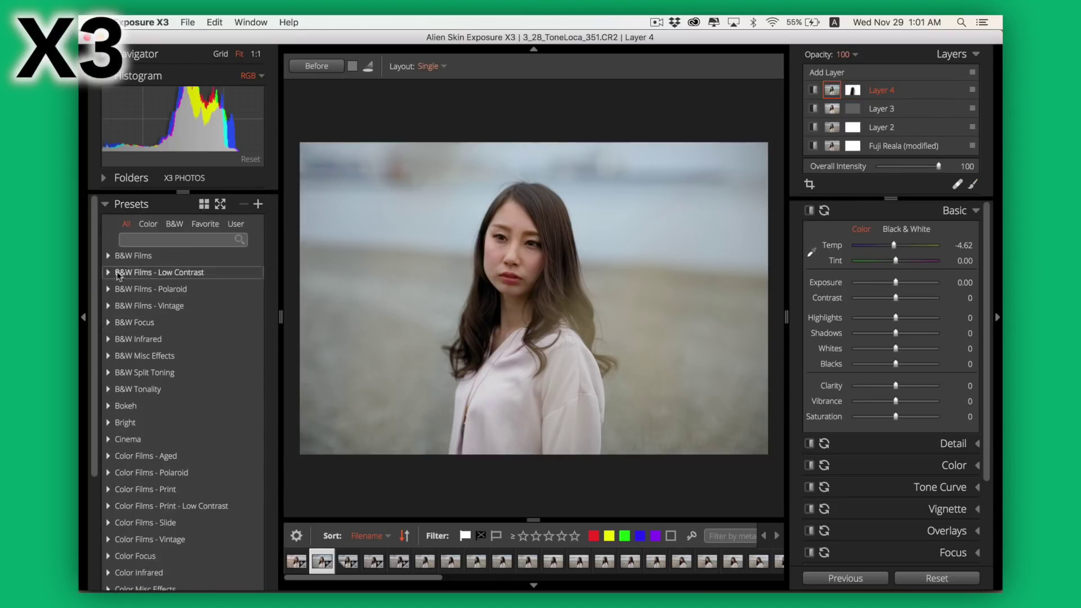
- Browse the preset categories, looking inside B&W Films, B&W Films - Low Contrast and B&W Films - Polaroid
left_click(108, 255)
left_click(108, 255)
left_click(107, 273)
left_click(108, 273)
left_click(108, 289)
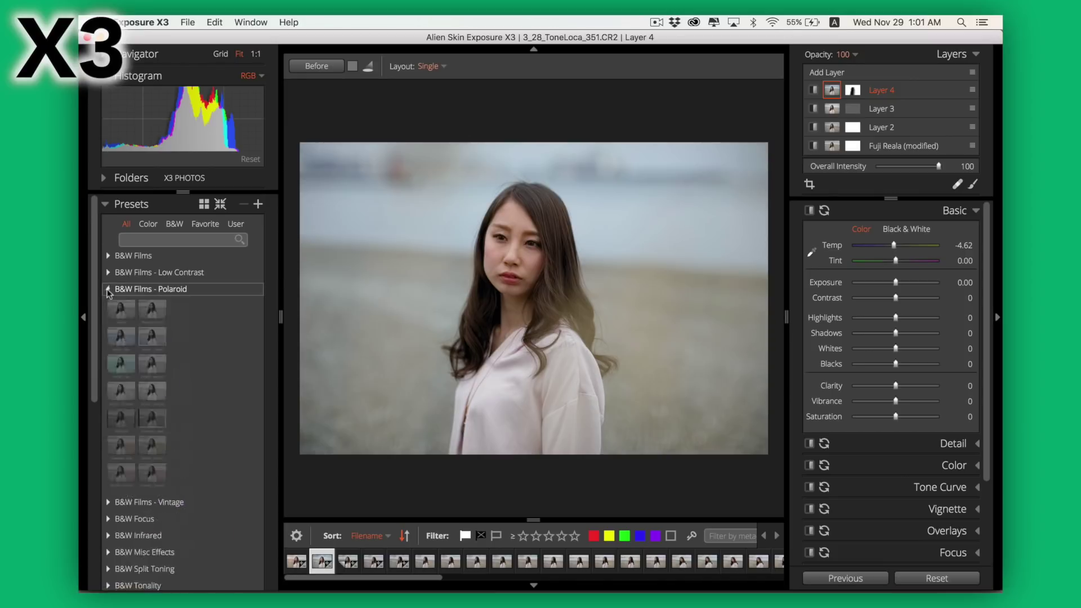
left_click(107, 290)
scroll(173, 340, "down", 5)
scroll(169, 333, "up", 3)
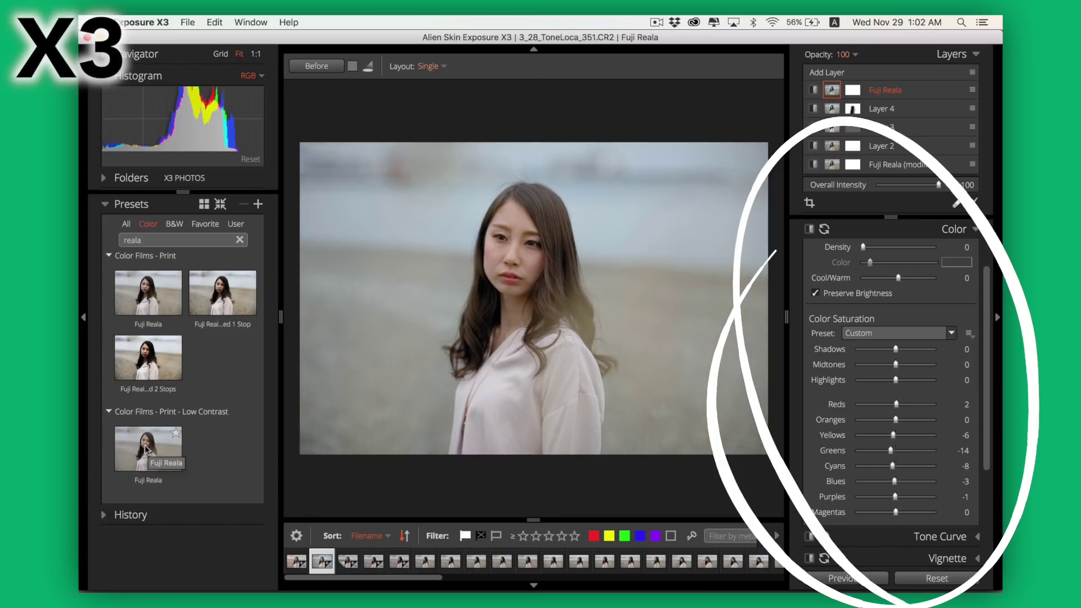
- Try the Freelens - Vertical Plane preset on the top layer and set its Red Glow light effect's opacity to 27
left_click(149, 373)
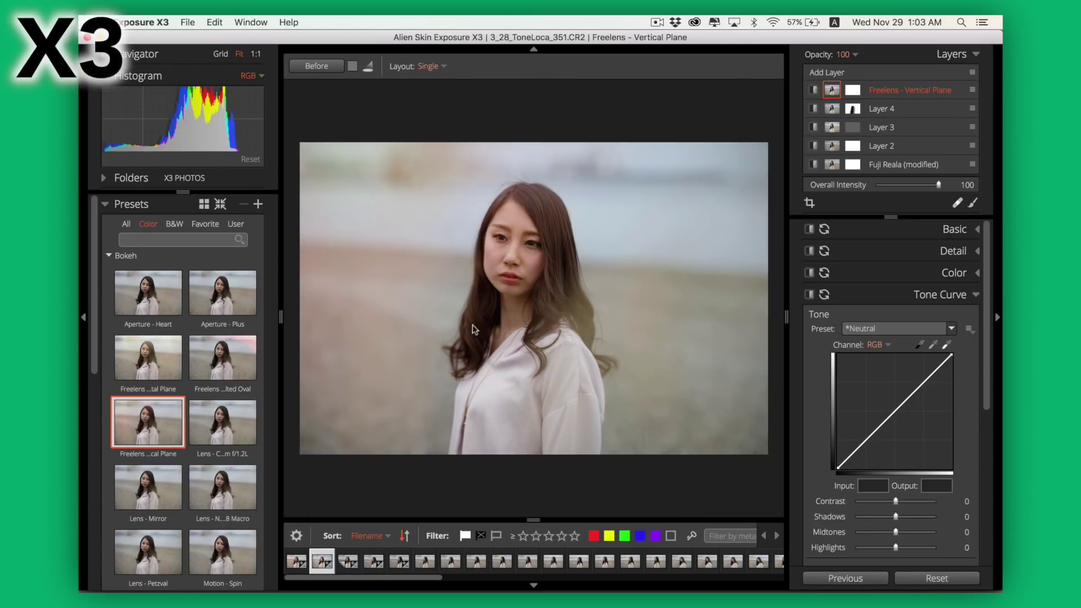
left_click(967, 294)
left_click(951, 339)
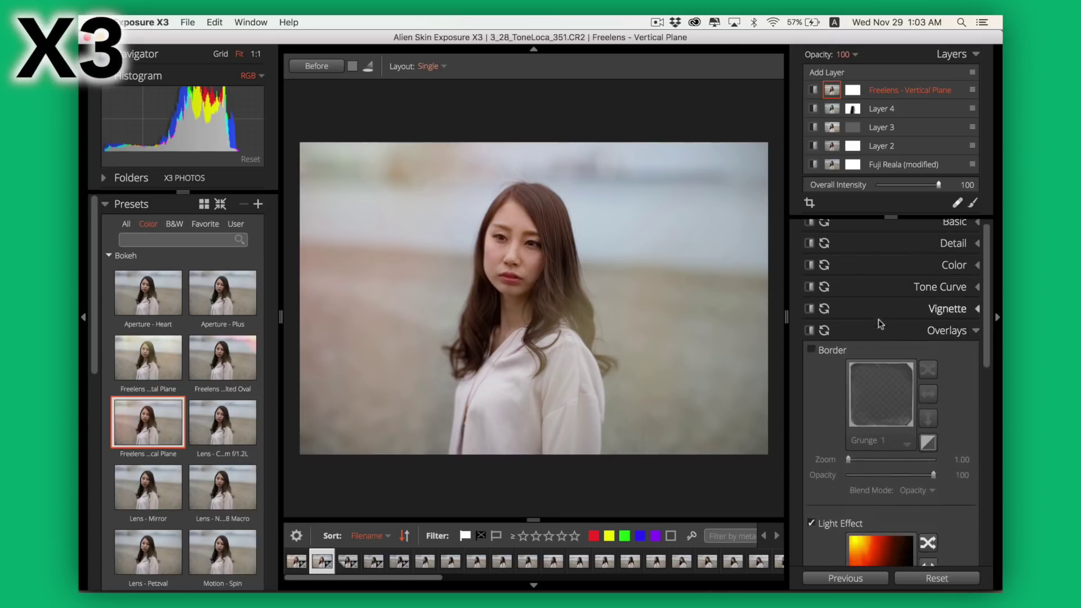
scroll(878, 319, "down", 5)
left_click_drag(850, 414, 866, 433)
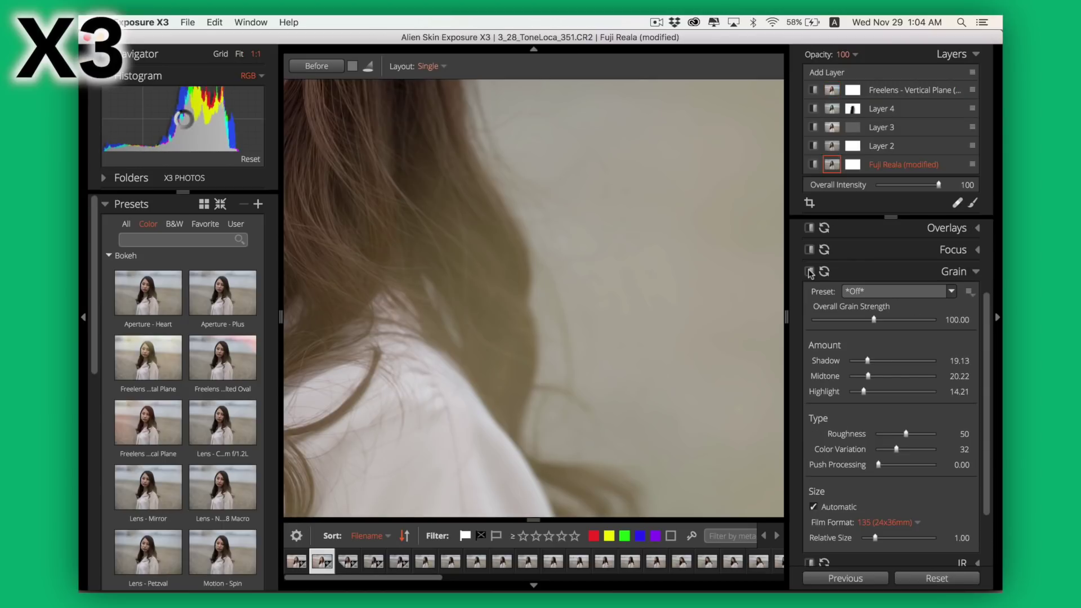
- Try the Haze Warm light effect overlay on Layer 5 with an opacity of 39
left_click(810, 273)
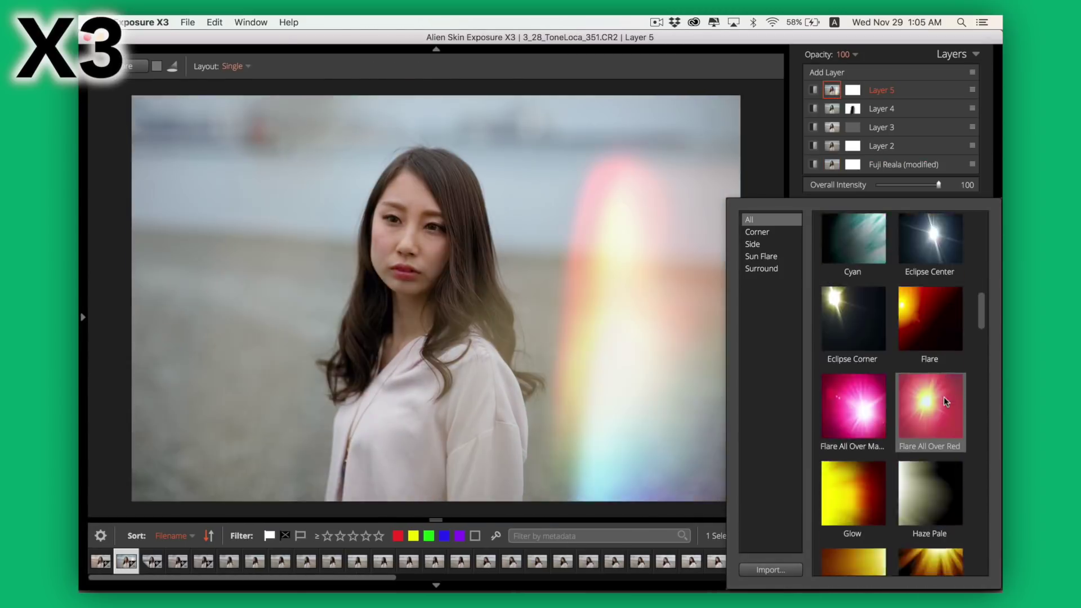
scroll(901, 394, "down", 3)
left_click(870, 458)
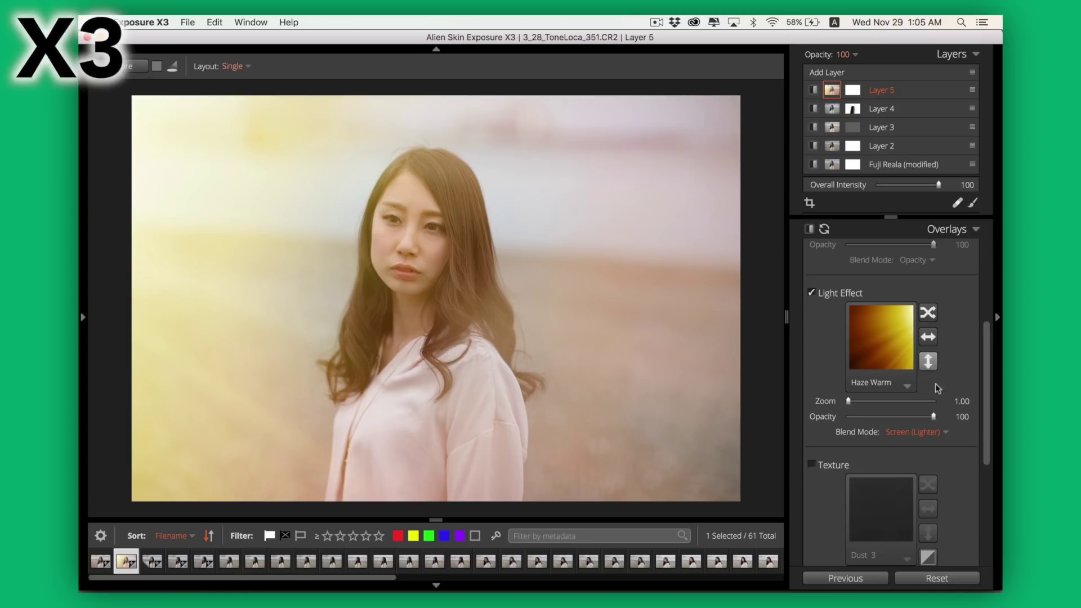
left_click_drag(934, 416, 887, 421)
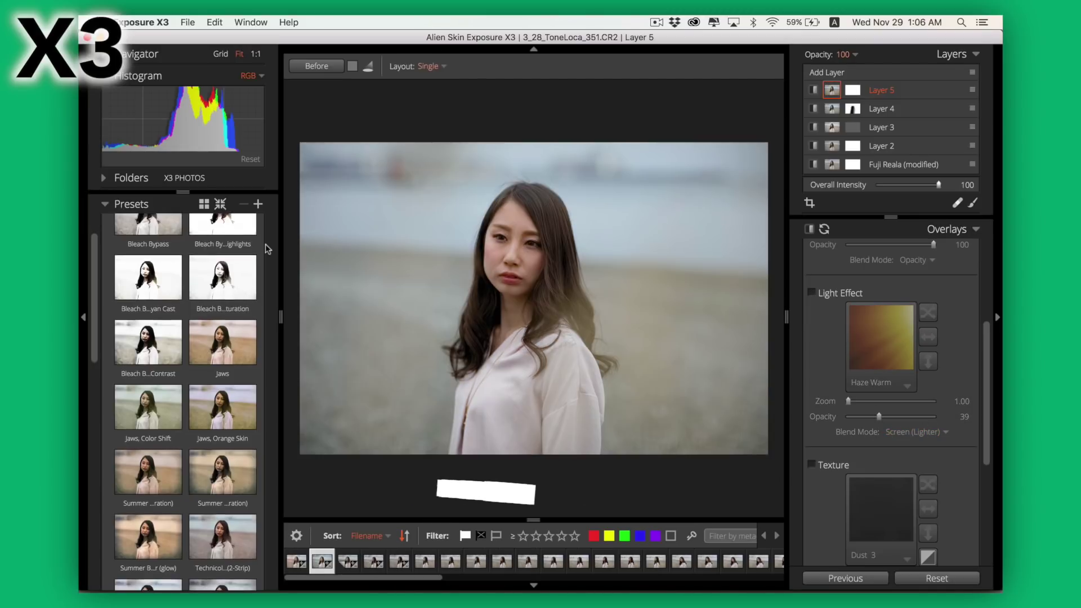
- Try the Cinema presets Jaws, Orange Skin, Summer Blockbuster (-saturation), Technicolor Process 2 (2-Strip) and its variants on the top layer
scroll(265, 244, "down", 5)
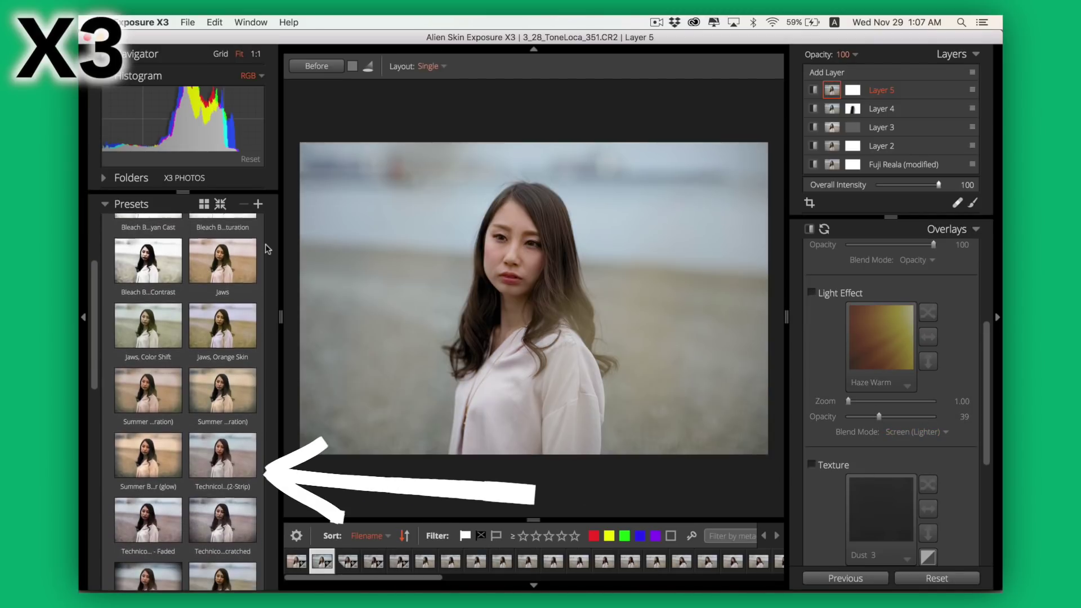
scroll(265, 245, "down", 3)
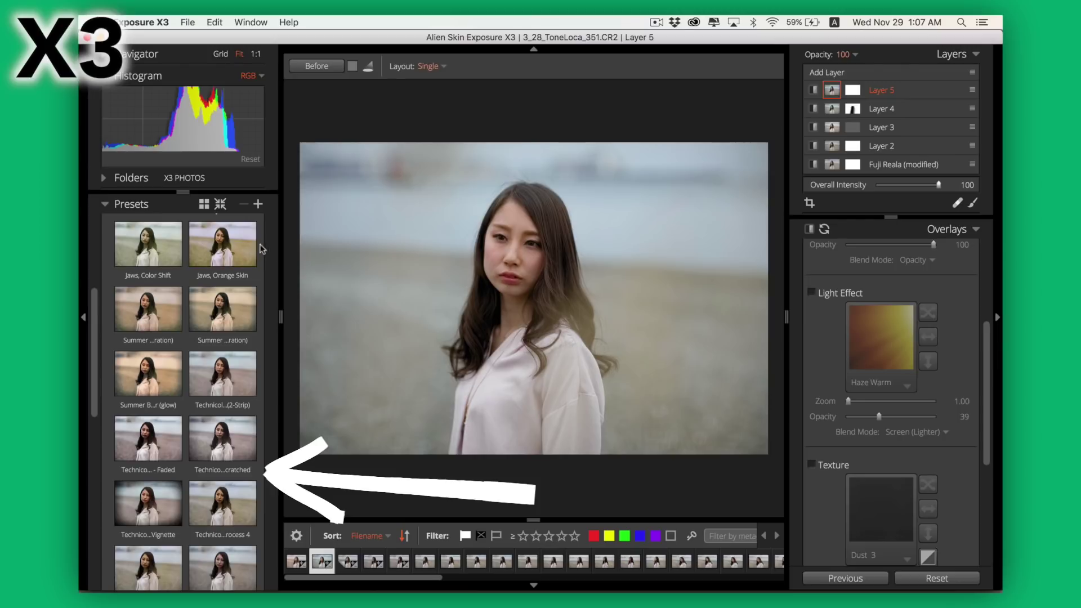
left_click(233, 242)
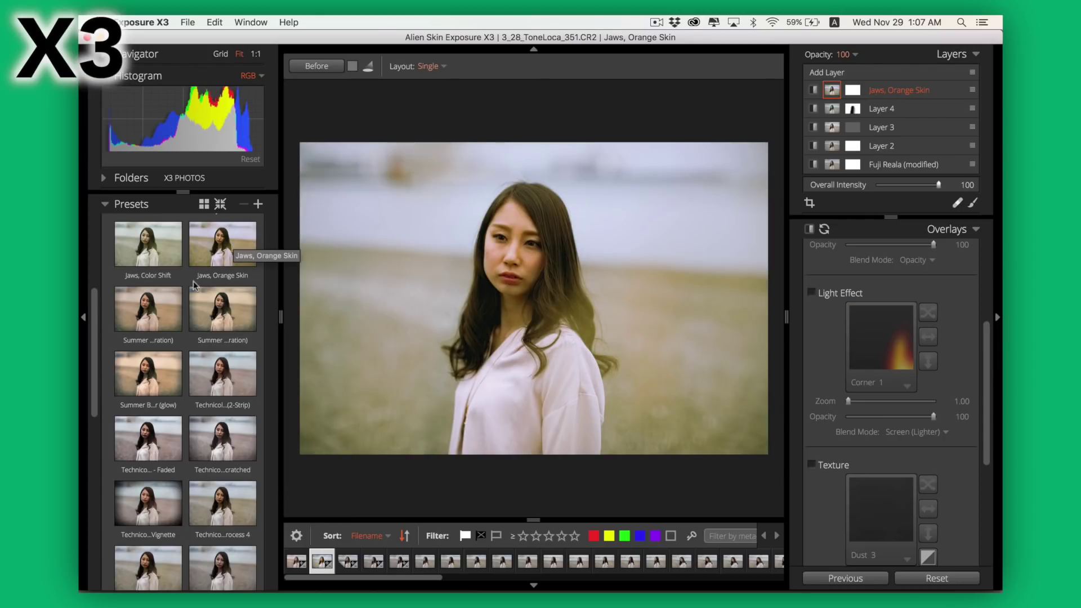
left_click(209, 309)
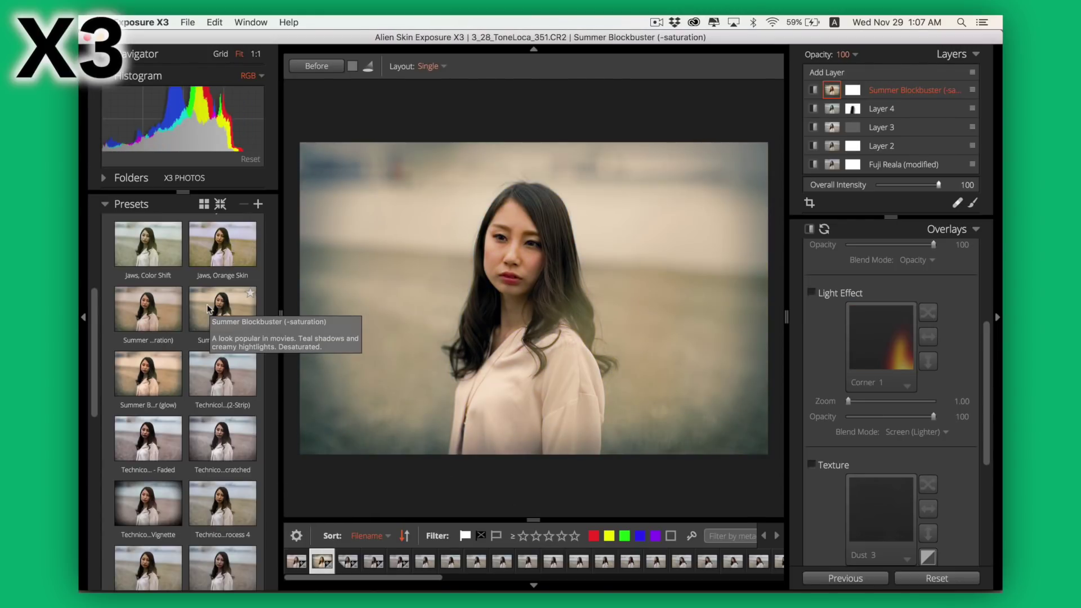
left_click(214, 376)
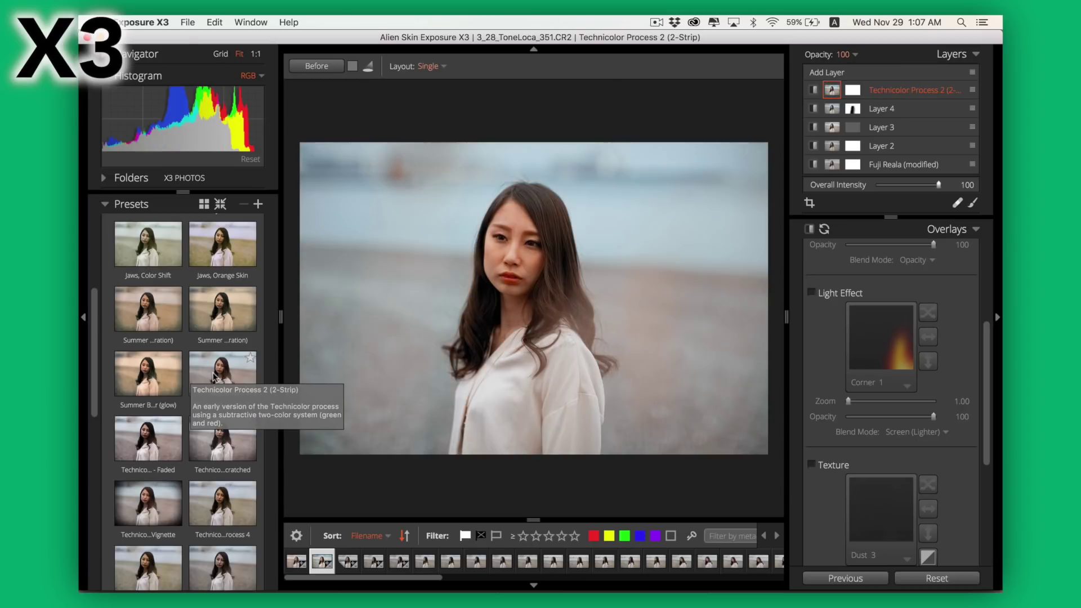
left_click(153, 445)
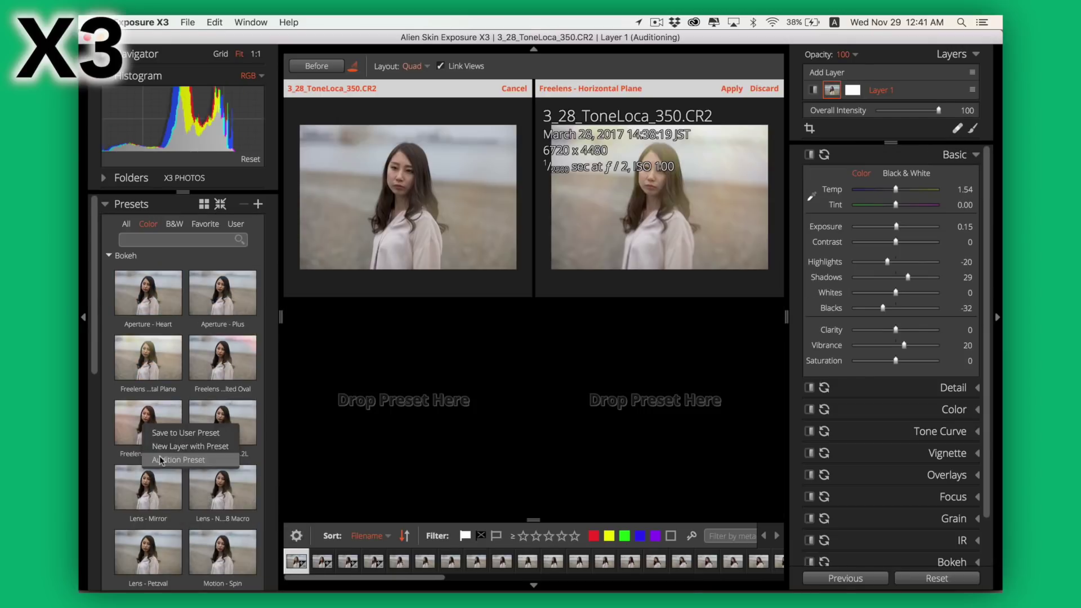
- Add the Freelens - Vertical Plane preset to the quad audition view to compare it with Freelens - Horizontal Plane
left_click_drag(162, 446, 407, 400)
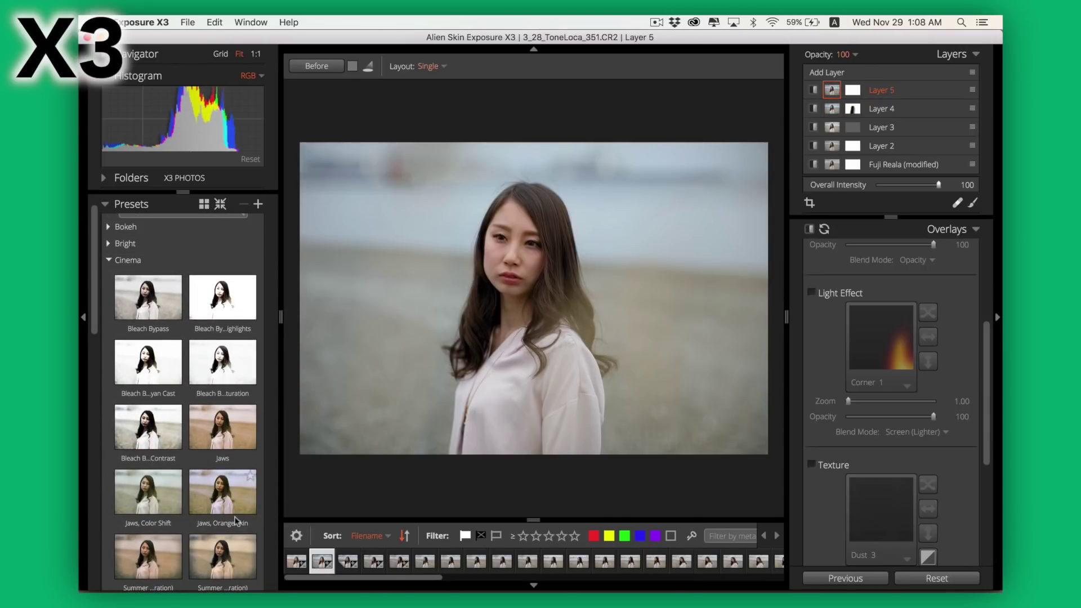
- Apply the Summer Blockbuster (-saturation) preset and its neighboring Summer Blockbuster variant to the top layer
left_click(225, 554)
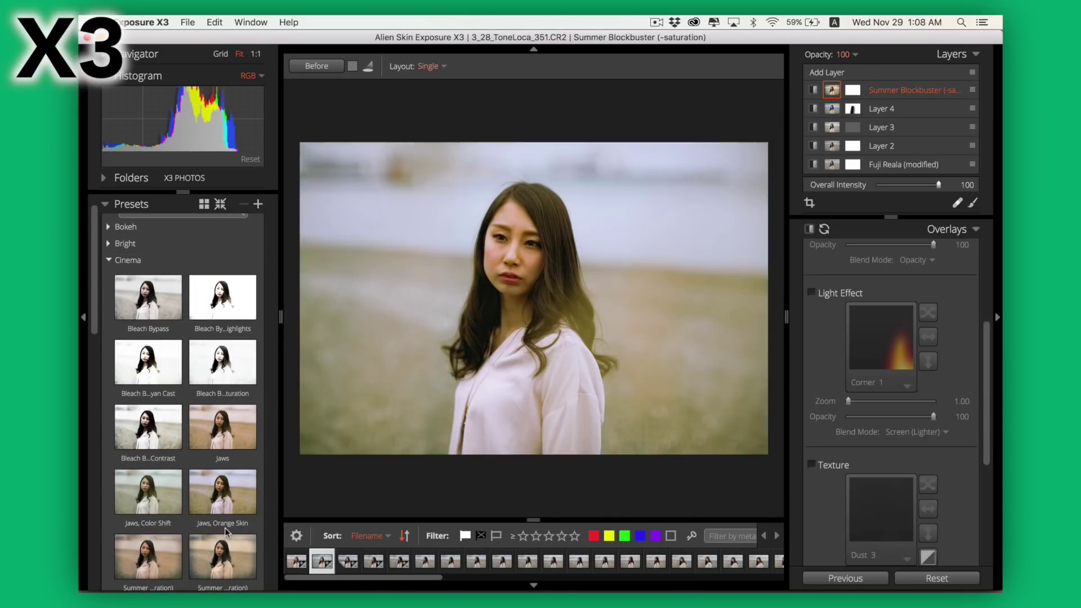
scroll(225, 555, "down", 3)
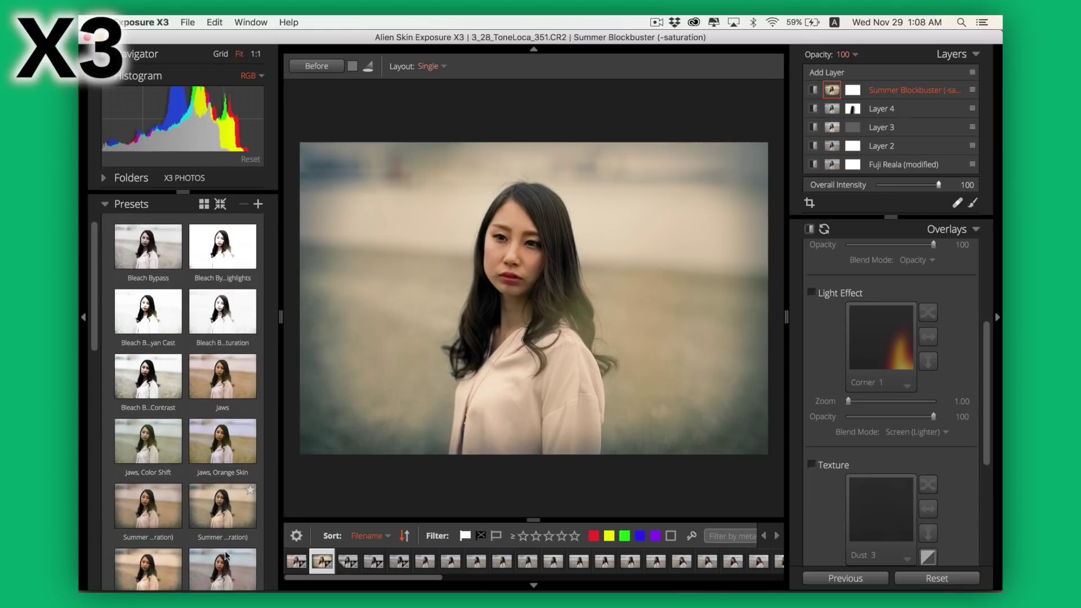
left_click(134, 509)
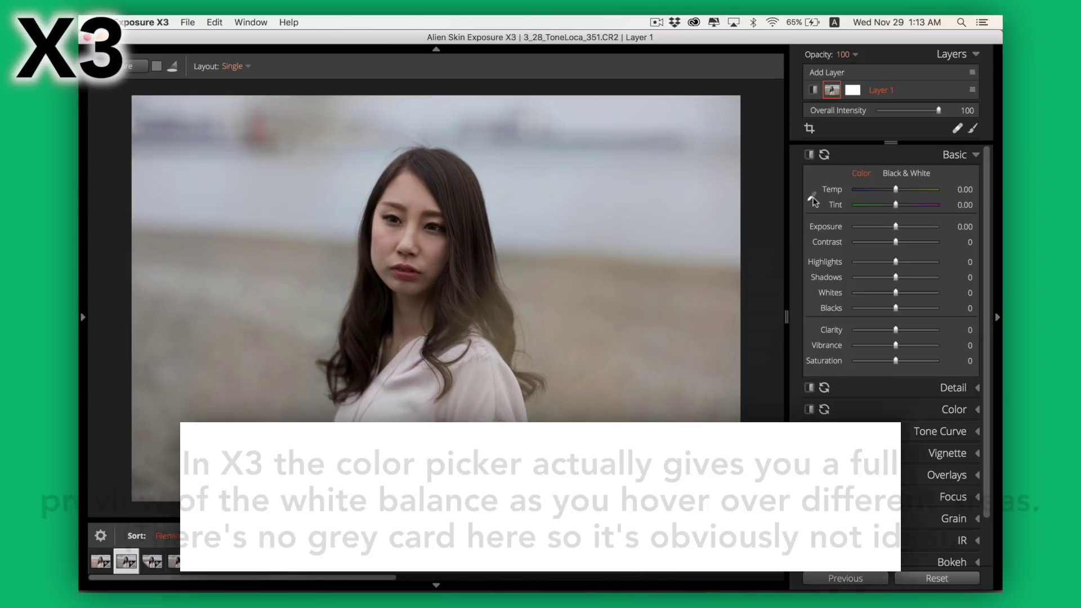
- Activate the white balance picker on Layer 1, and test the Whites adjustment with the clipping preview before resetting it
left_click(812, 194)
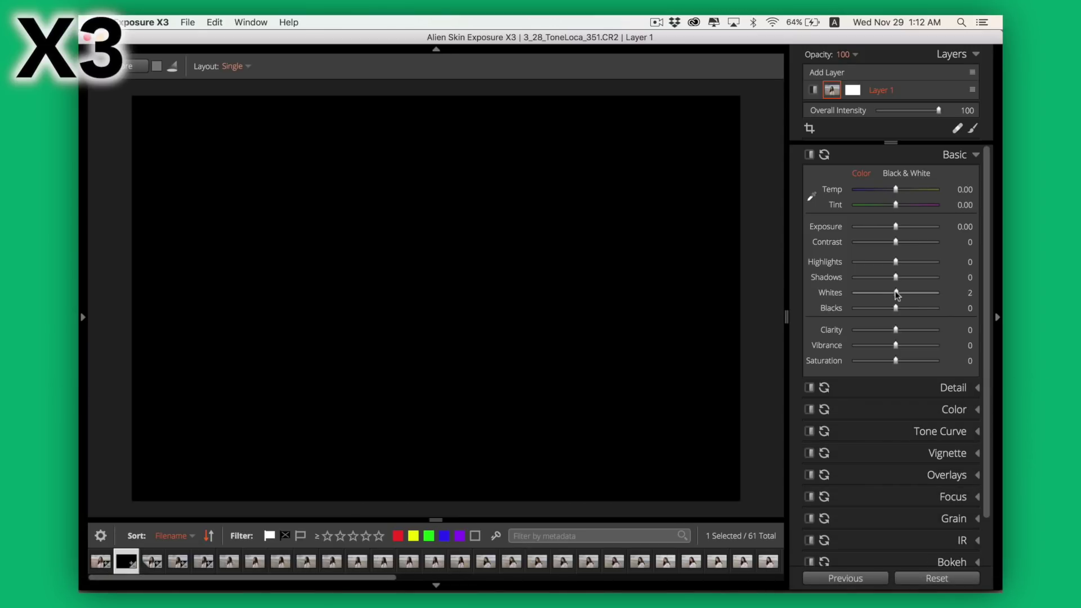
left_click_drag(924, 293, 898, 311)
double_click(930, 292)
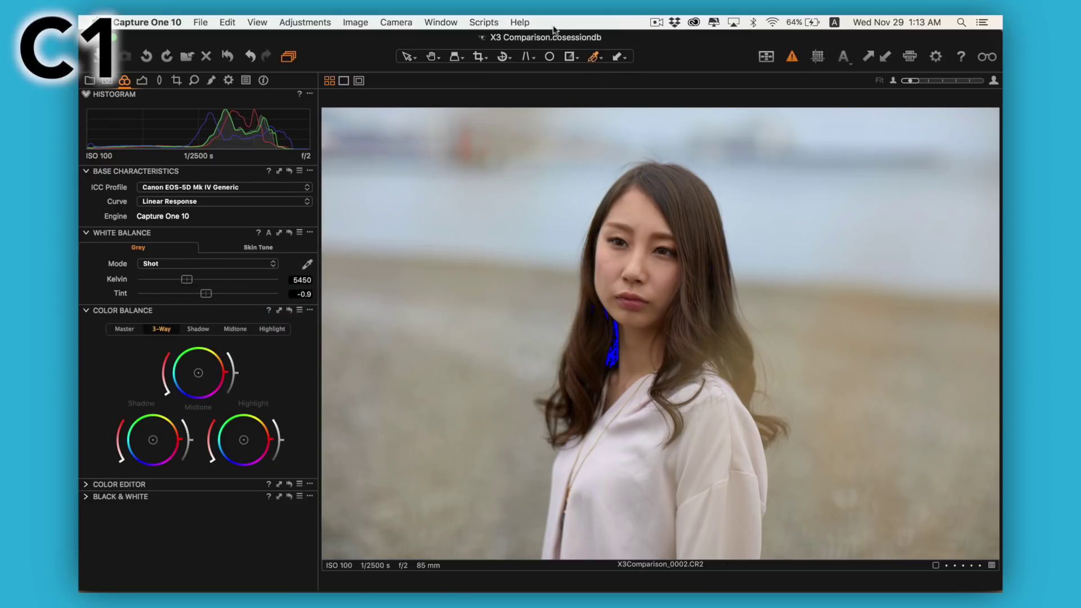
- In Capture One, set the Exposure to 0.99 and raise the shadow point in Levels
left_click(142, 80)
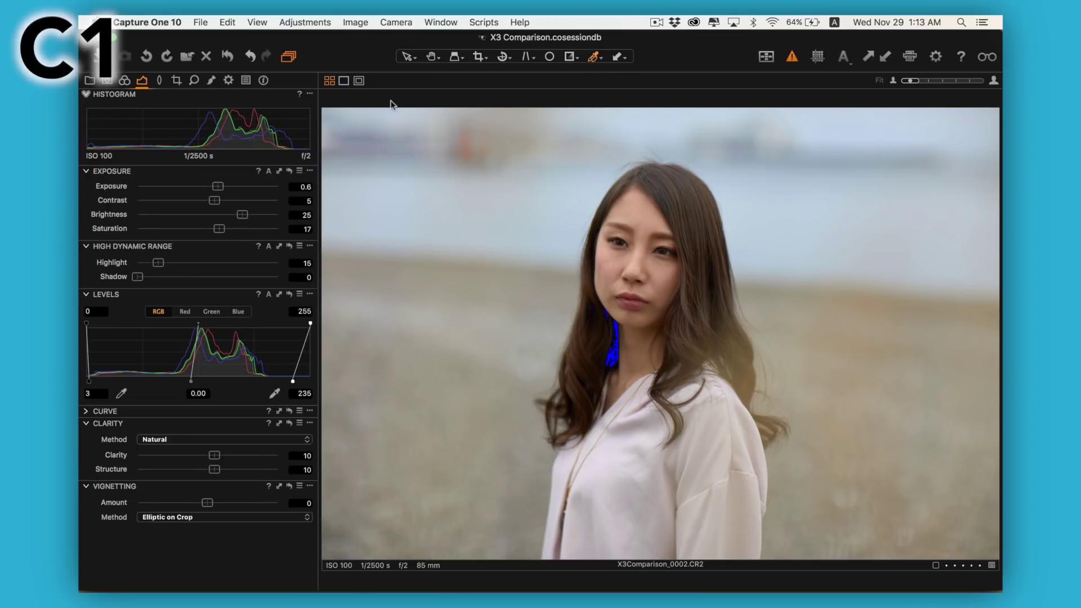
left_click_drag(218, 186, 225, 188)
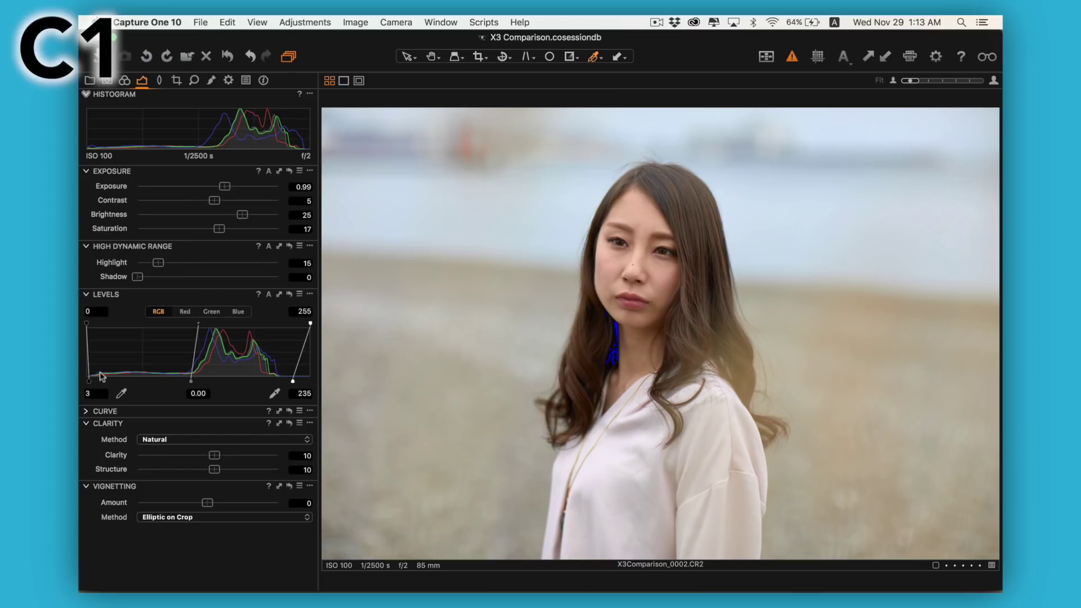
left_click_drag(102, 377, 109, 377)
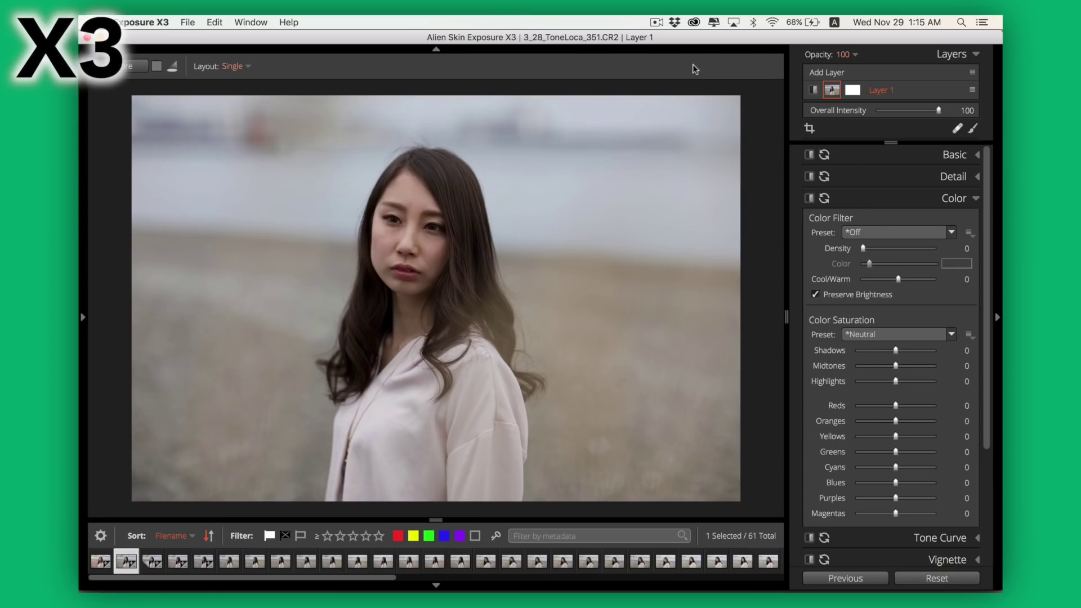
- Try an Orange color filter at Density 34 and shift Cool/Warm to the cool side
left_click(898, 232)
left_click(855, 330)
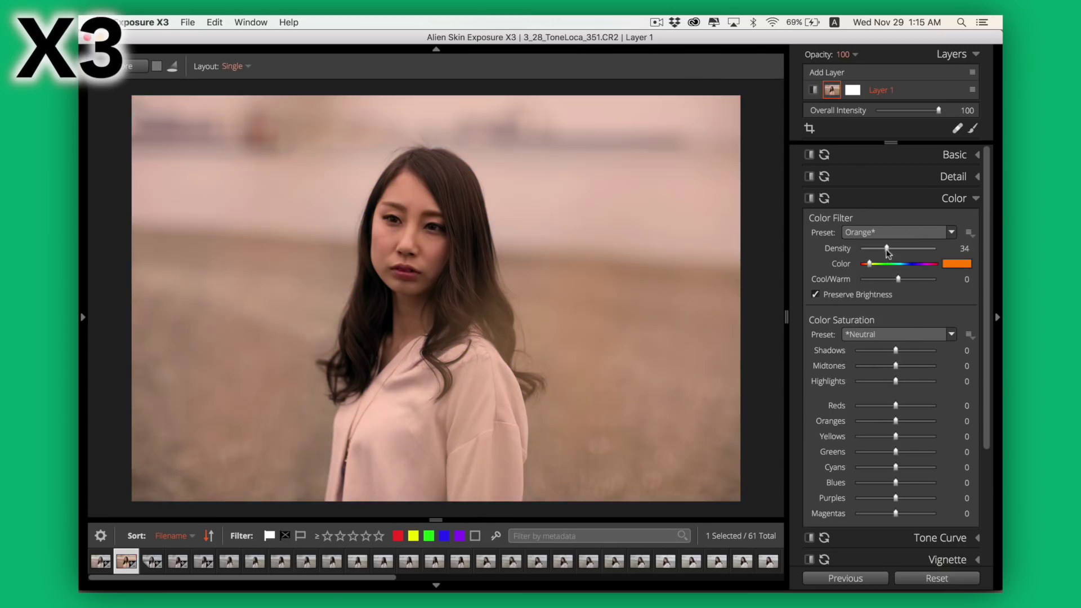
left_click_drag(898, 279, 873, 279)
- Set Color Saturation to Yellows 100, Cyans 43, Blues 40, Purples 63, Highlights 80, Midtones 18 and Shadows 12
scroll(900, 320, "down", 3)
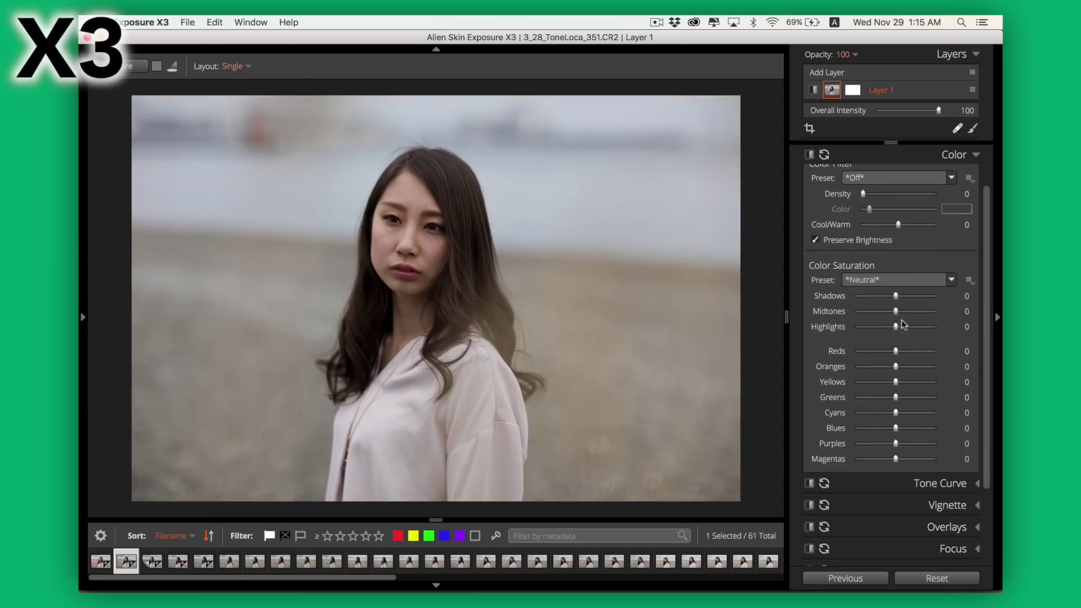
left_click_drag(896, 428, 919, 443)
left_click_drag(895, 413, 926, 326)
left_click_drag(896, 311, 907, 313)
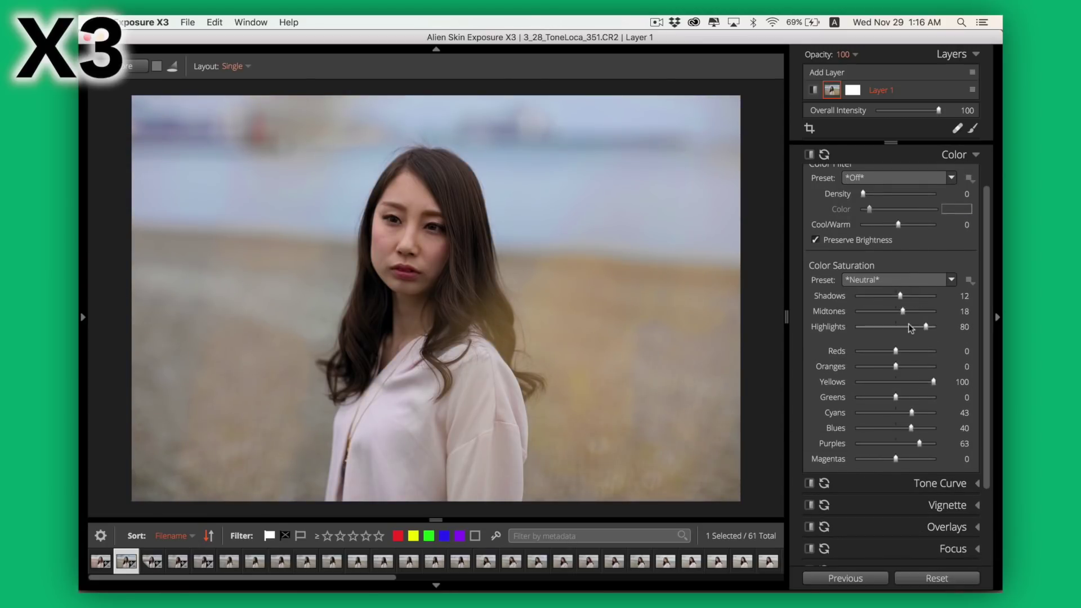
- Add a vignette with Amount 35, Size -6, Roundness -12, Softness 92, Distortion 52 and Lump Size 38, and center it on the woman
left_click(974, 243)
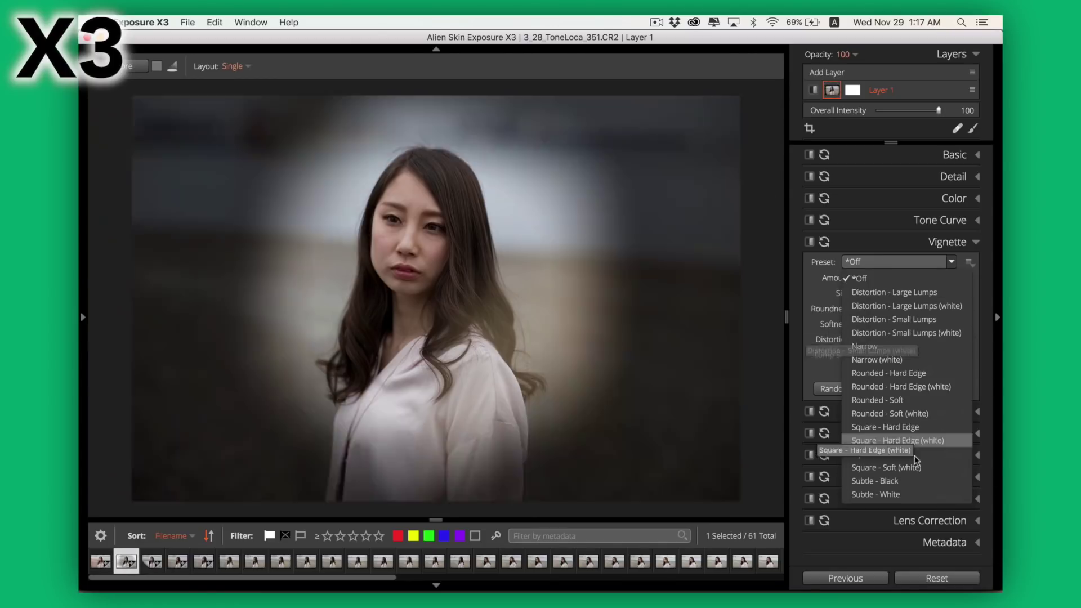
left_click(922, 263)
left_click_drag(903, 281, 932, 329)
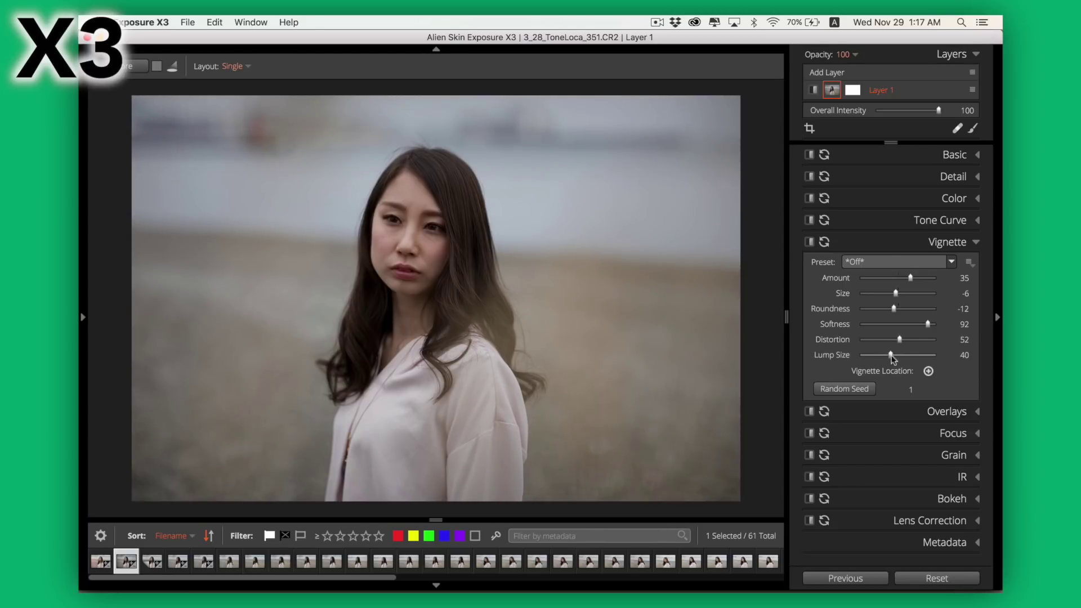
mouse_move(891, 359)
left_mouse_down()
mouse_move(873, 356)
mouse_move(887, 356)
left_mouse_up()
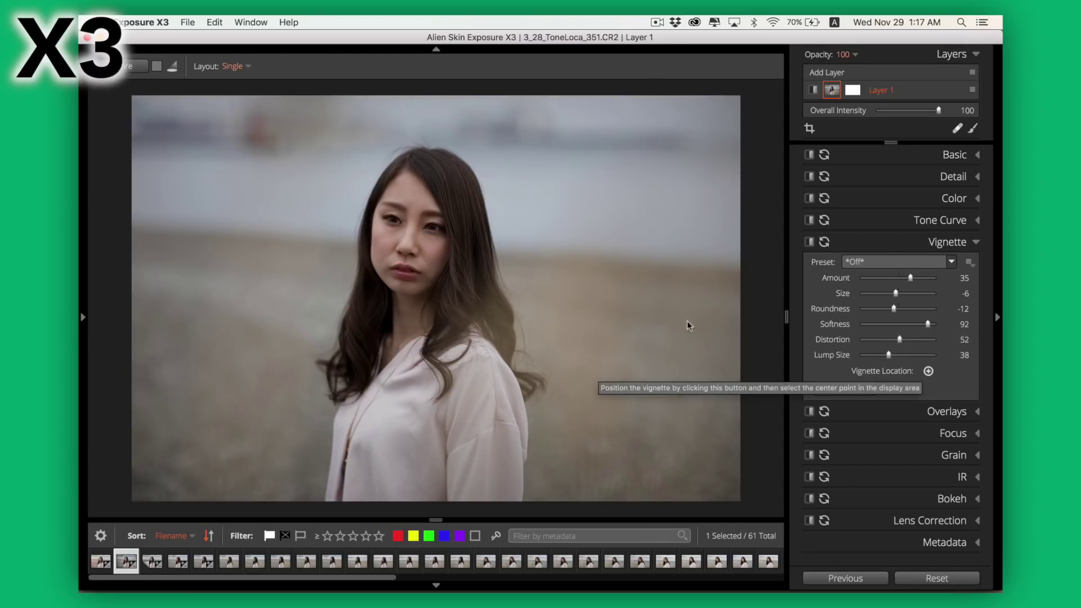
left_click_drag(440, 294, 441, 251)
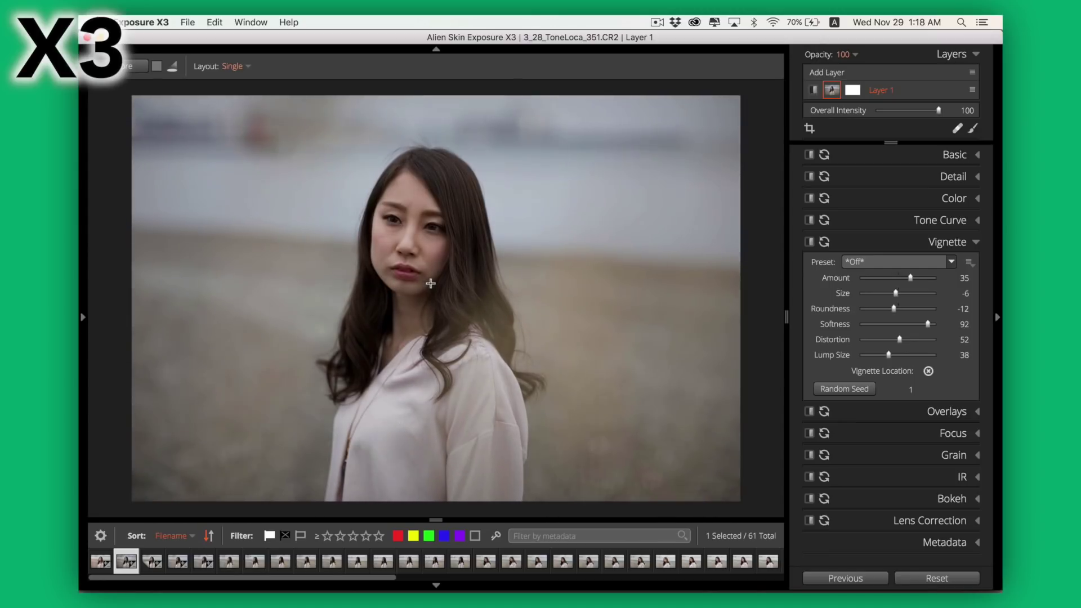
- Look through the overlay types, preview border overlays such as Grunge 3 on the photo, and turn the border off
left_click(946, 411)
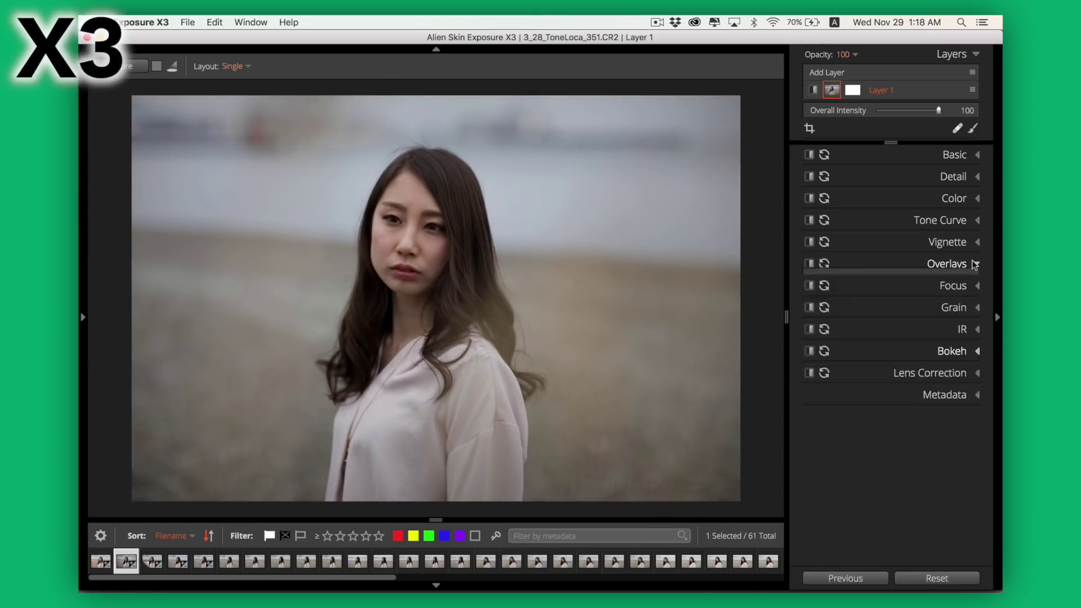
scroll(893, 217, "down", 3)
scroll(894, 222, "up", 2)
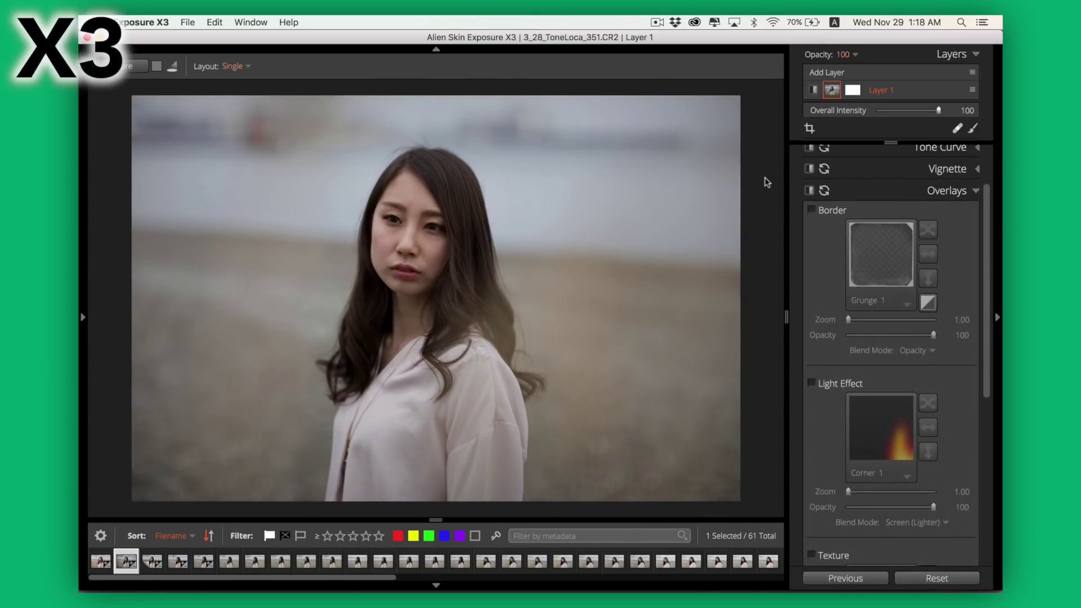
scroll(799, 217, "down", 8)
scroll(799, 217, "up", 8)
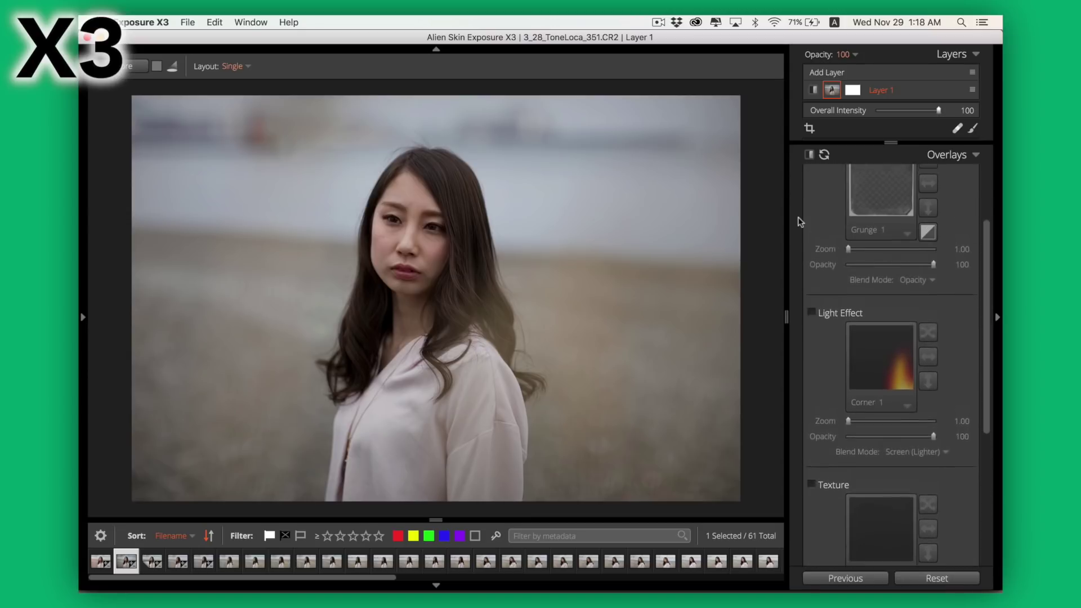
left_click(810, 201)
left_click(881, 244)
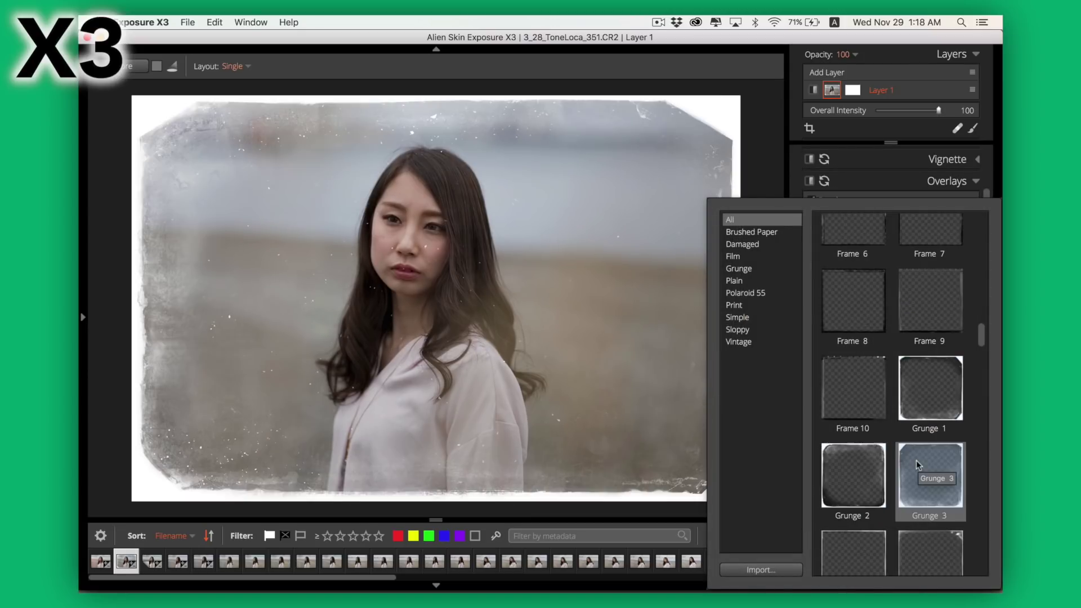
left_click(785, 183)
left_click(809, 201)
- Add the Corner 9 light effect with Zoom 1.87 and Opacity 39
scroll(811, 225, "down", 2)
left_click(870, 355)
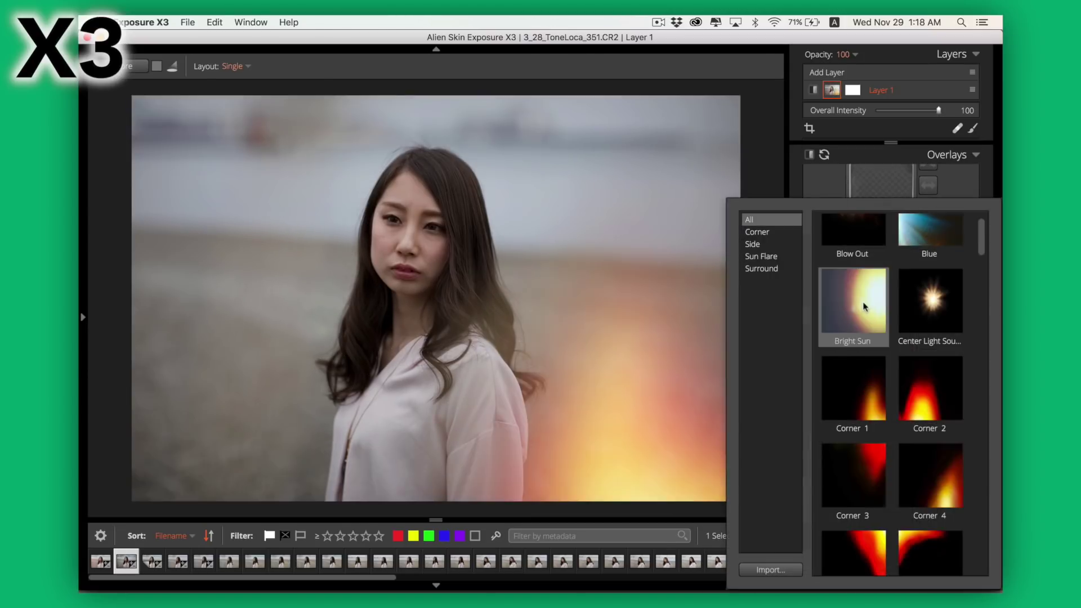
scroll(858, 310, "down", 5)
left_click(853, 392)
left_click_drag(850, 423, 879, 448)
- Preview texture overlays including Dust 2, choose Dust 5 at Opacity 20, and turn the texture off
scroll(879, 448, "down", 2)
left_click(881, 452)
scroll(828, 376, "up", 5)
scroll(772, 363, "down", 5)
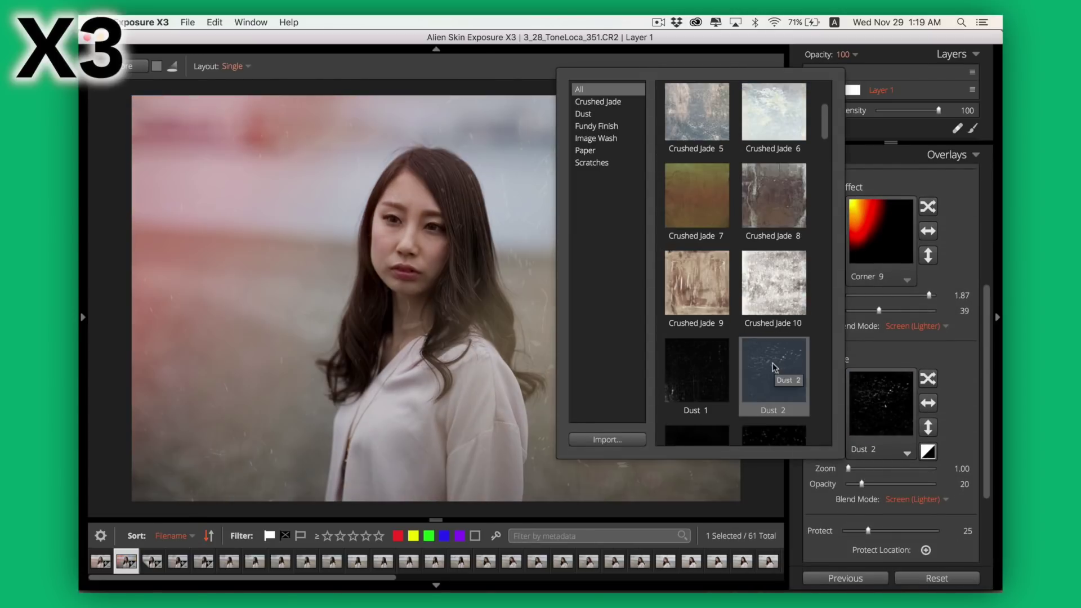
left_click(693, 351)
left_click(814, 359)
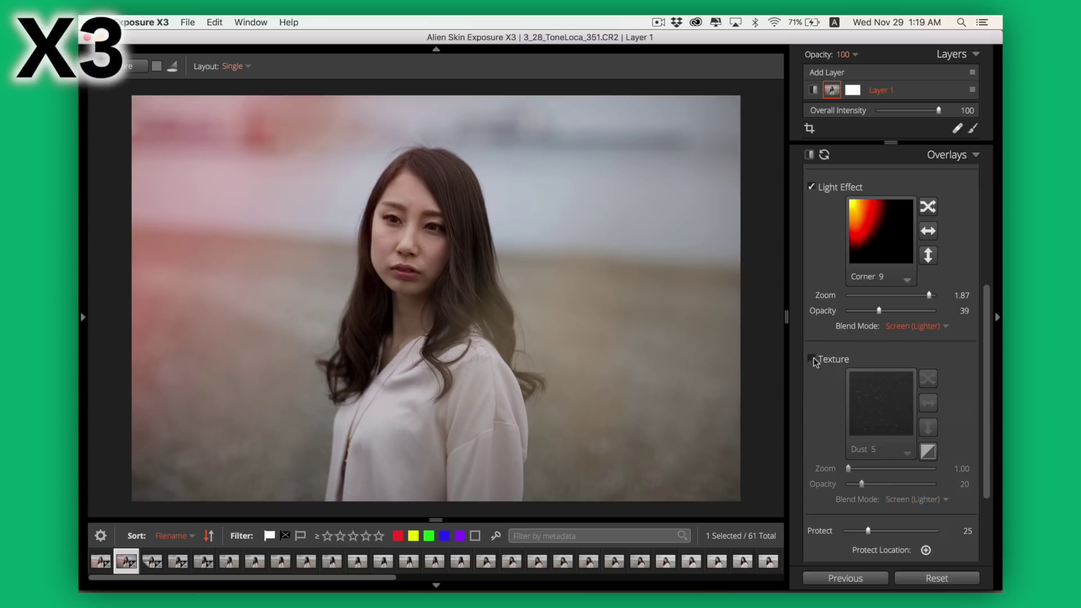
- Add a new layer with its own texture overlay, brush its mask over the woman, and open the layer opacity
left_click(826, 72)
left_click(905, 472)
left_click(775, 355)
key("b")
mouse_move(413, 204)
left_mouse_down()
mouse_move(357, 369)
mouse_move(359, 405)
left_mouse_up()
left_click(844, 54)
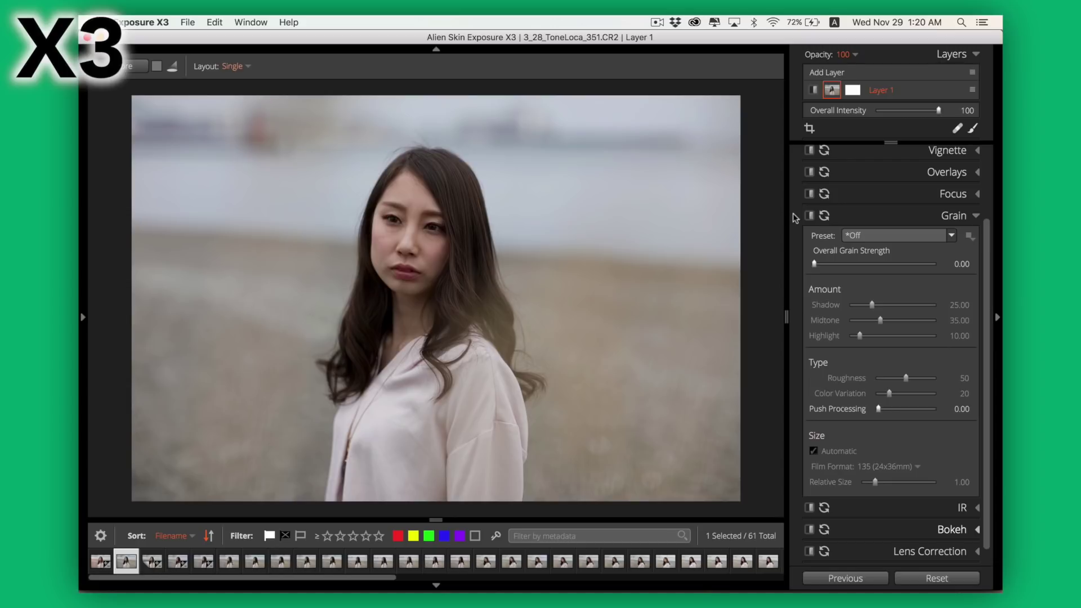
- Apply the Grain mostly in shadows preset with Shadow 24.81, Roughness 27 and Relative Size 0.90
left_click(894, 235)
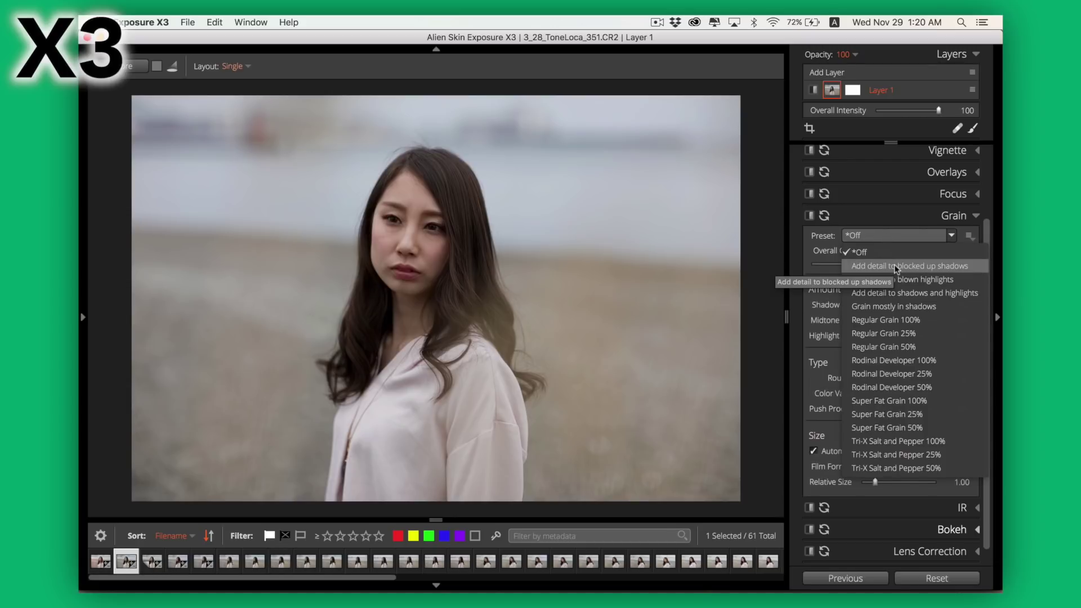
left_click(894, 264)
left_click(442, 283)
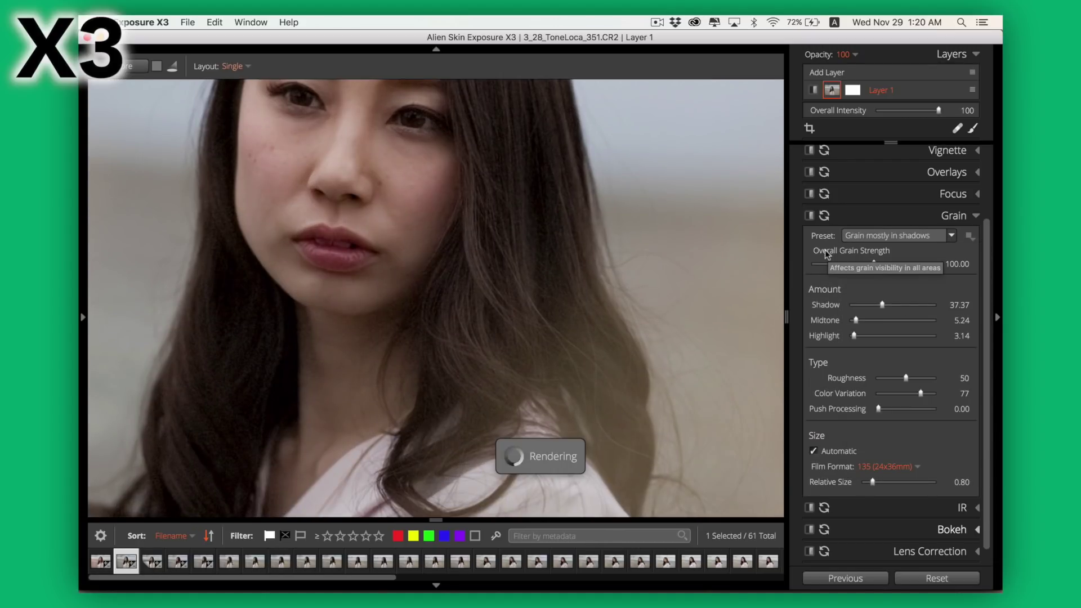
left_click_drag(883, 305, 881, 305)
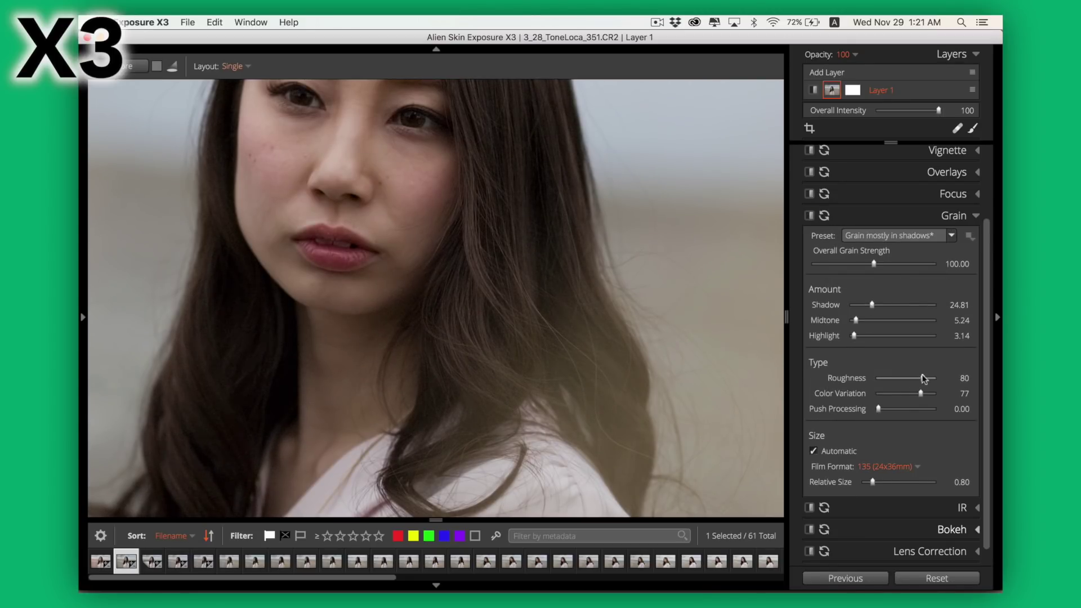
scroll(883, 423, "down", 1)
left_click_drag(872, 471, 903, 470)
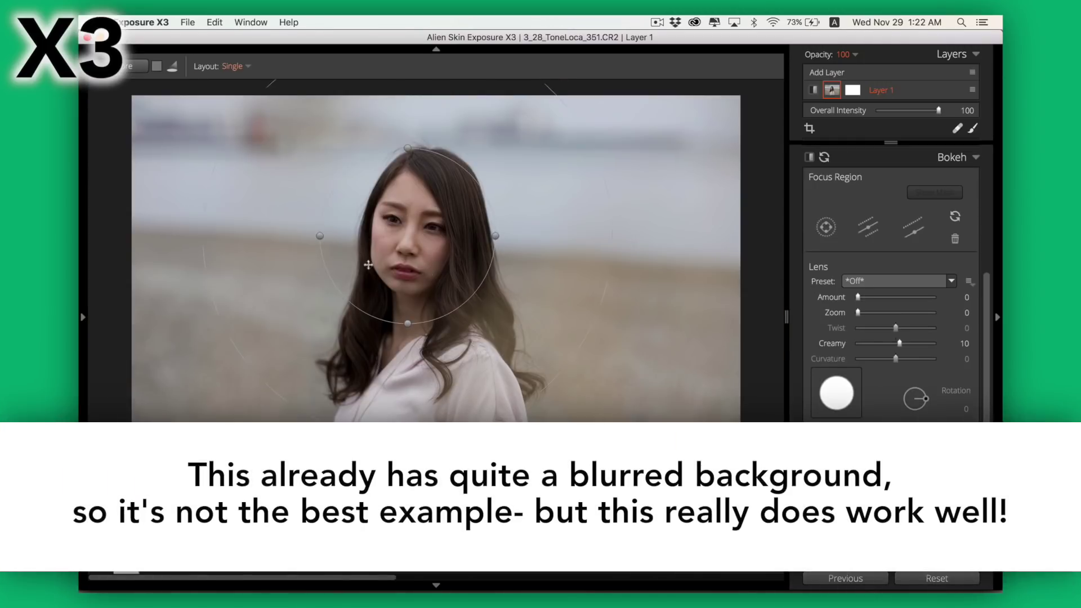
- Place a radial bokeh focus region on the woman, set Amount 10, Zoom 27 and Creamy 67, and stretch it over her body
left_click_drag(412, 310, 446, 337)
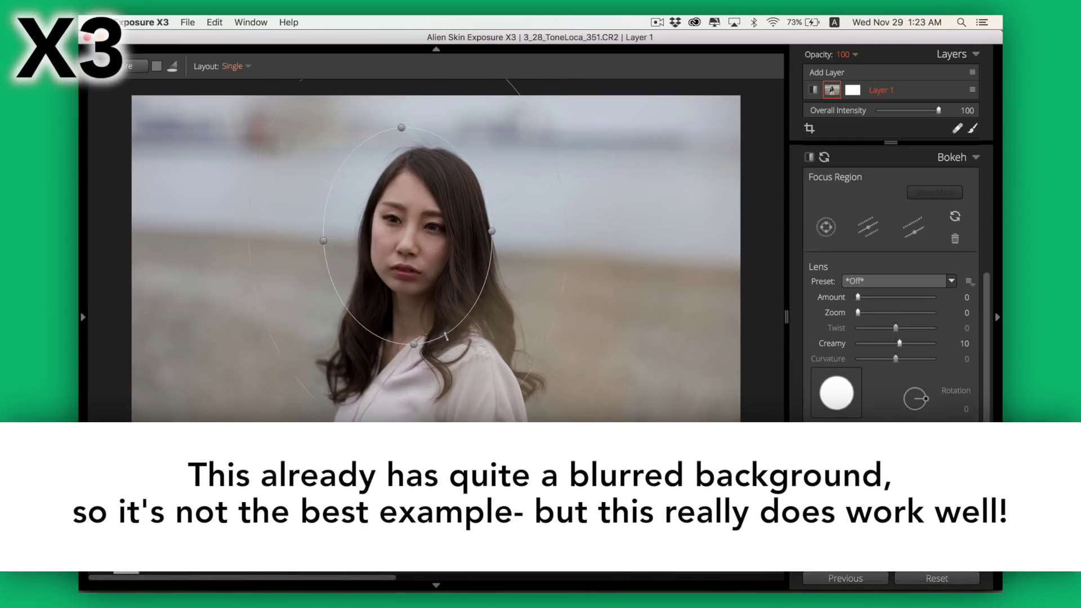
left_click_drag(858, 297, 861, 299)
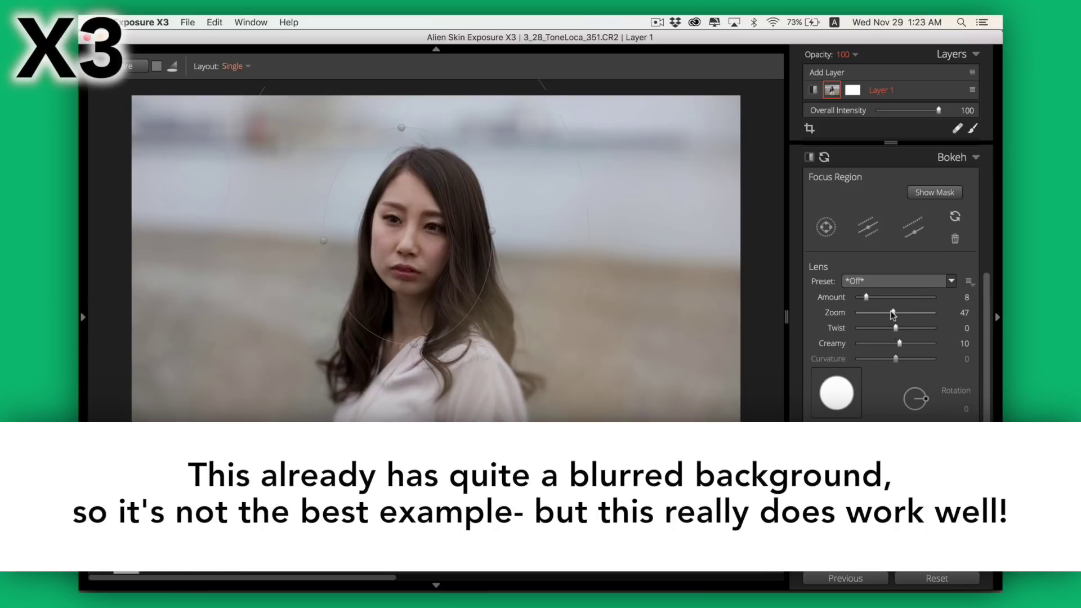
left_click_drag(864, 296, 868, 297)
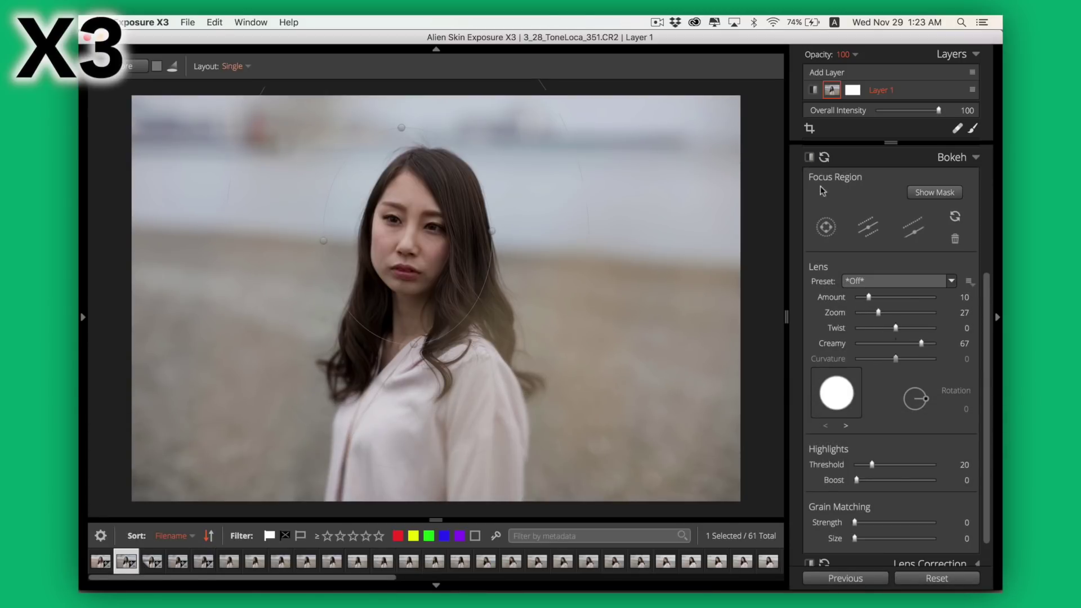
left_click_drag(413, 345, 415, 453)
left_click_drag(490, 296, 509, 294)
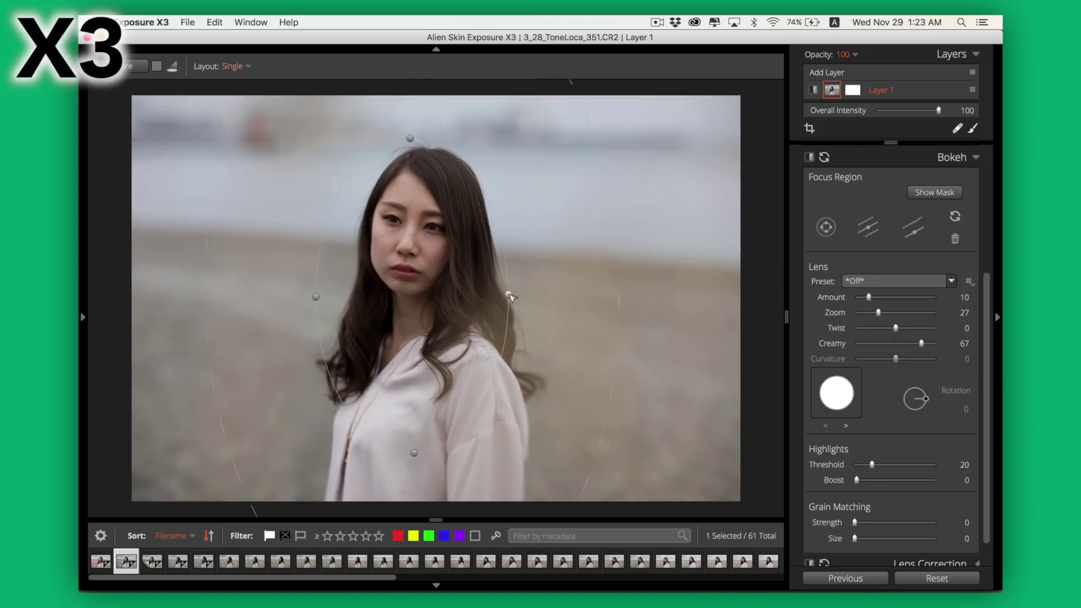
- Compare the photo with and without the bokeh effect
left_click(809, 158)
left_click(809, 158)
left_click(809, 159)
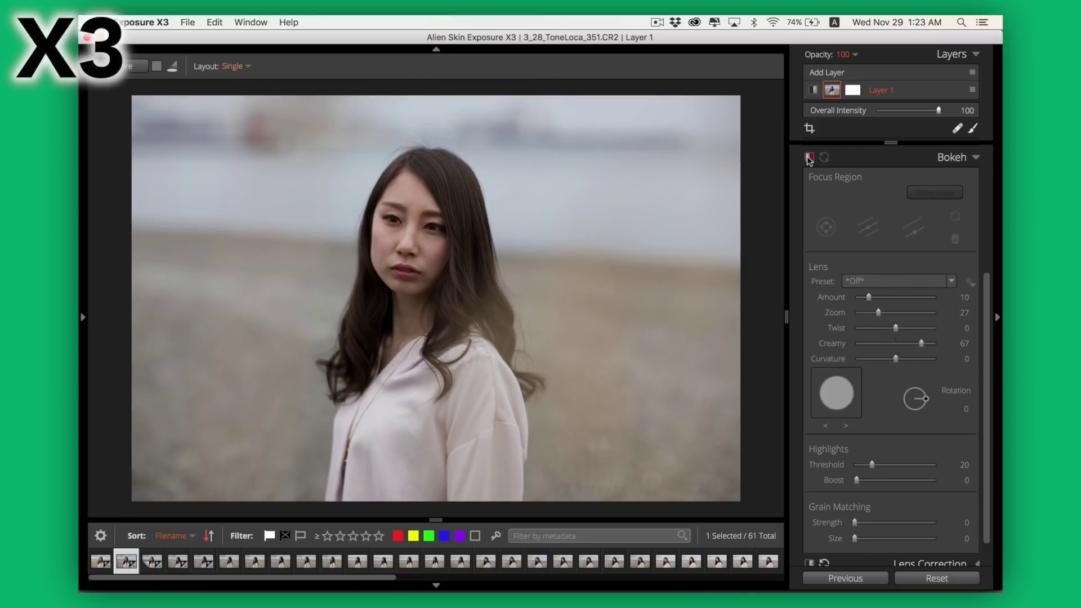
left_click(809, 158)
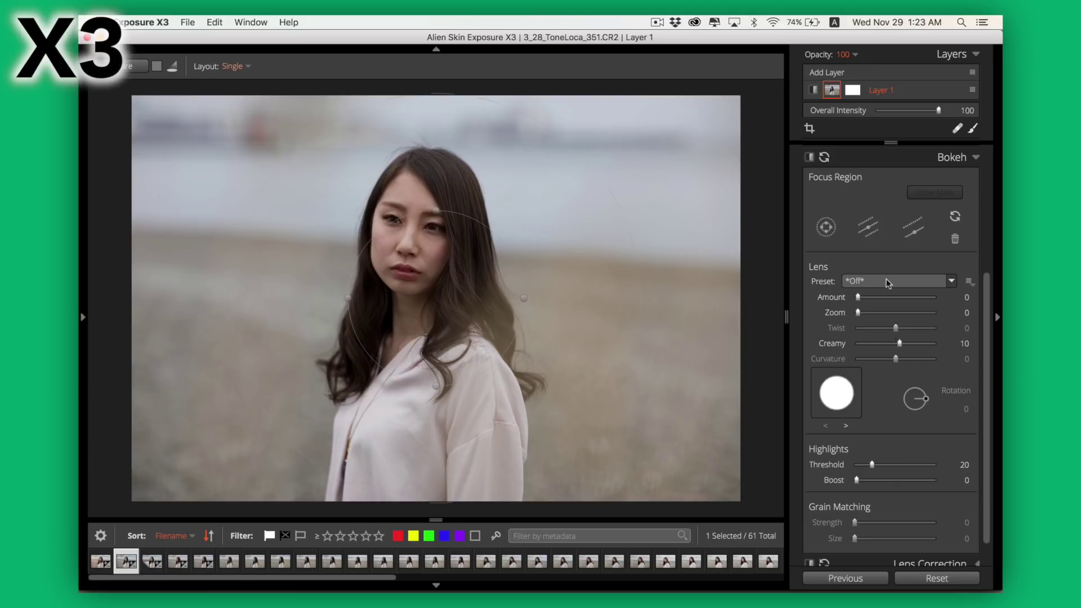
- Apply the Canon 85mm f/1.2L @ f/1.2 bokeh preset at Amount 19, fit its focus region around the woman, and widen the feather
left_click(860, 281)
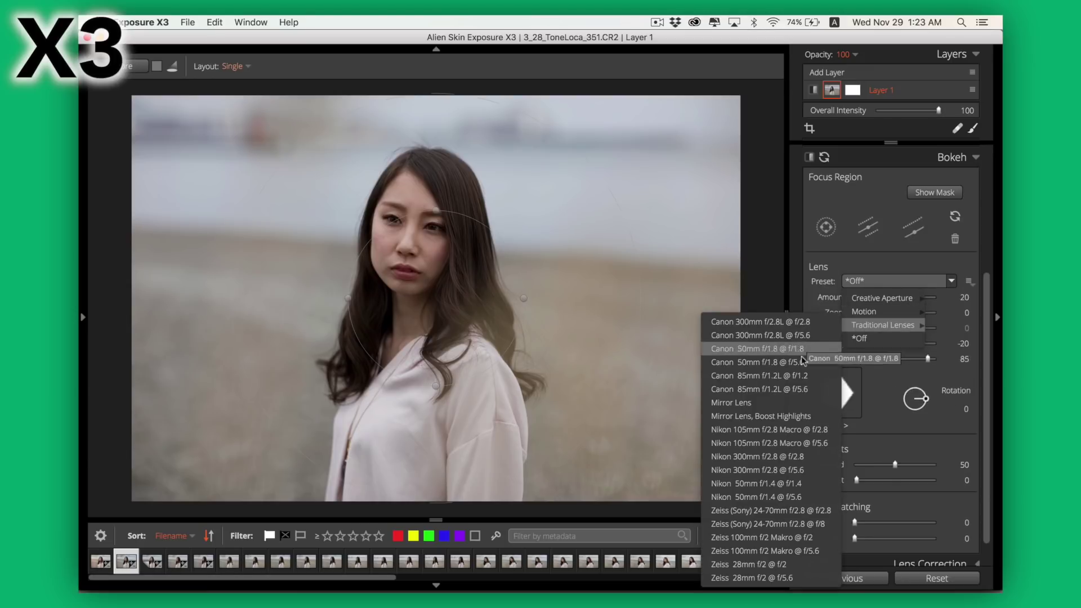
left_click(758, 375)
left_click_drag(897, 298, 877, 300)
left_click_drag(437, 296, 417, 242)
left_click_drag(416, 330, 416, 405)
left_click_drag(500, 293, 522, 295)
left_click_drag(496, 293, 494, 338)
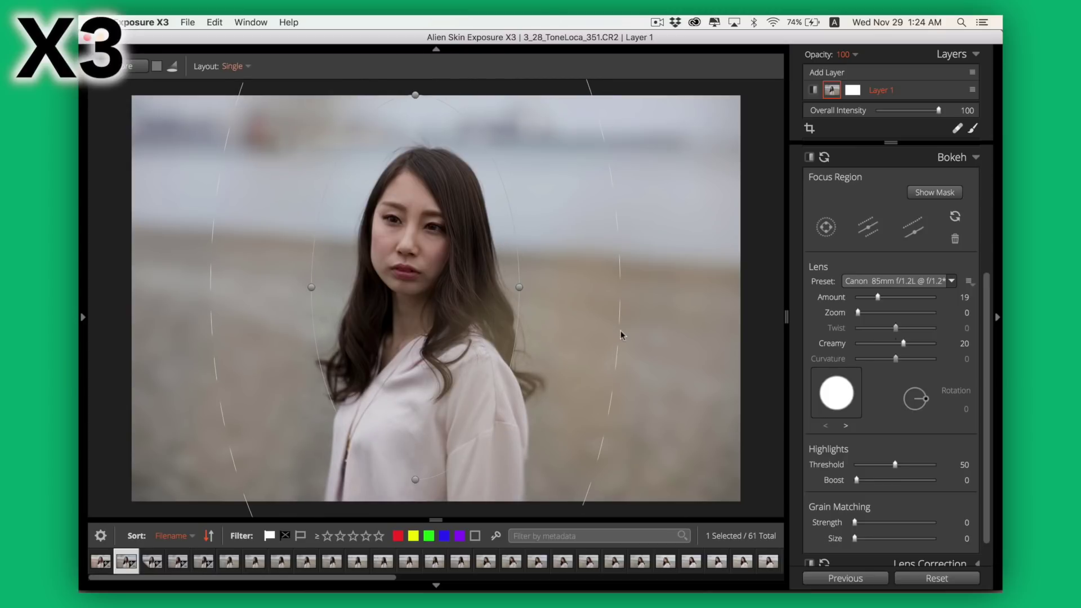
left_click_drag(622, 319, 704, 313)
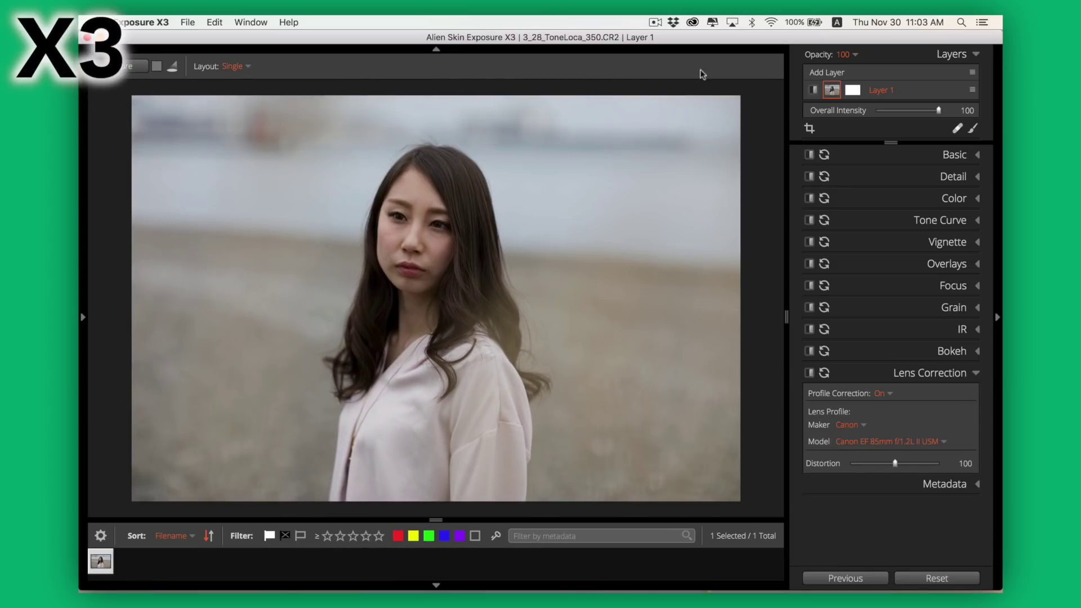
- Browse the Canon EF lens profiles for lens correction, and increase the Distortion correction
left_click(859, 425)
left_click(944, 438)
left_click(943, 442)
mouse_move(934, 307)
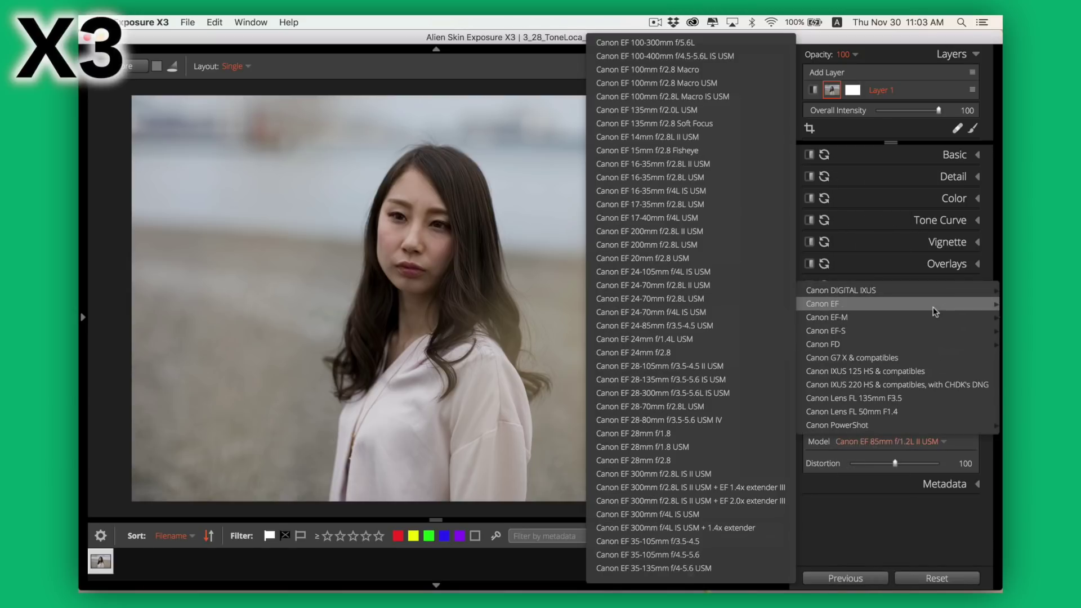
scroll(769, 317, "down", 1)
scroll(770, 317, "down", 1)
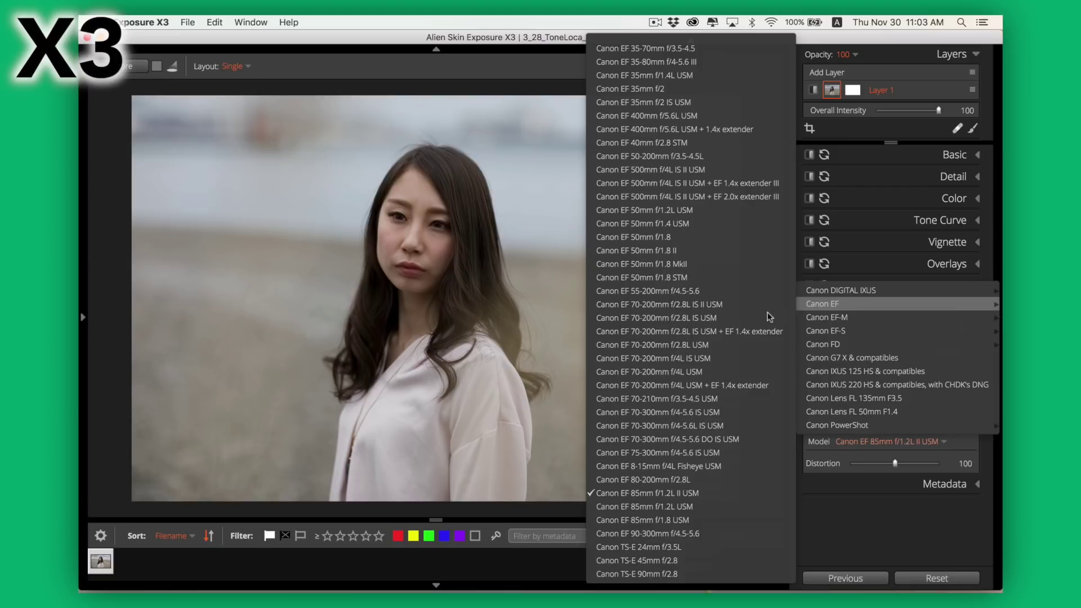
mouse_move(867, 425)
left_click(945, 492)
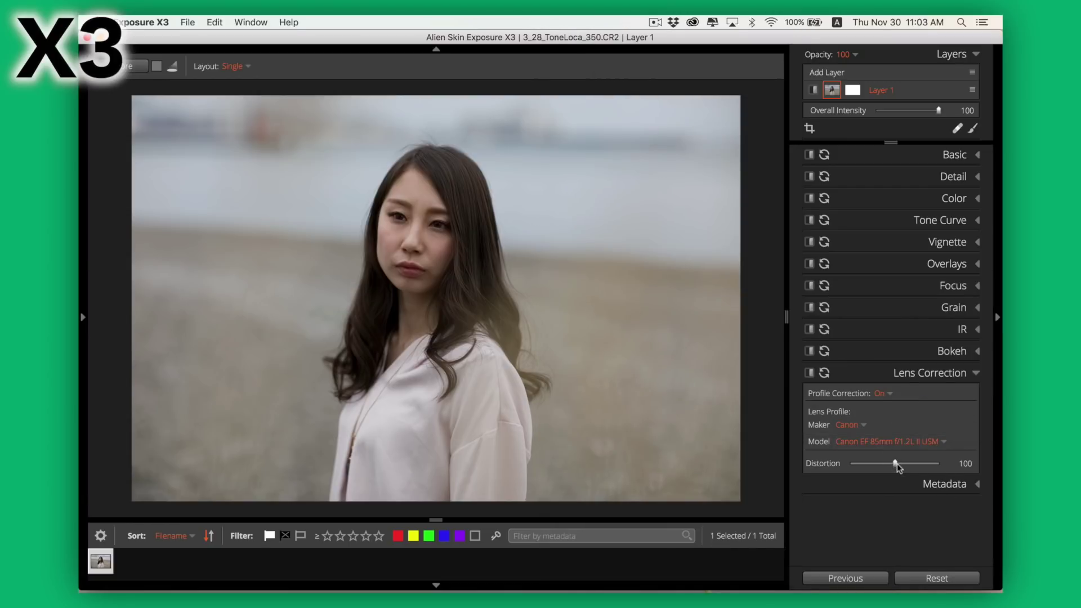
left_click_drag(896, 464, 912, 463)
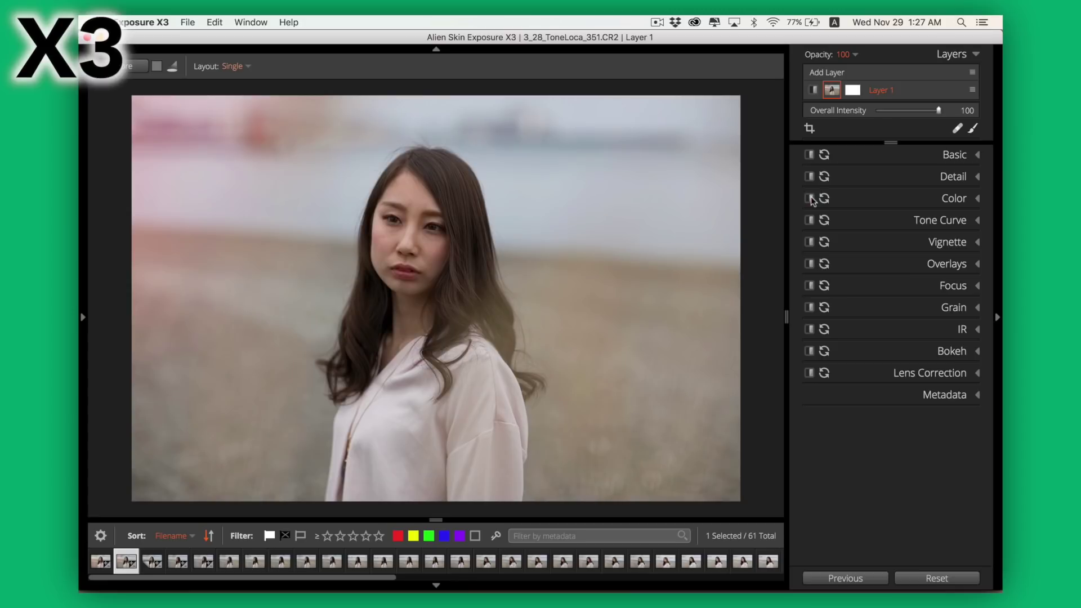
- Compare the photo with and without the Overlays processing and Layer 1
left_click(814, 263)
left_click(813, 264)
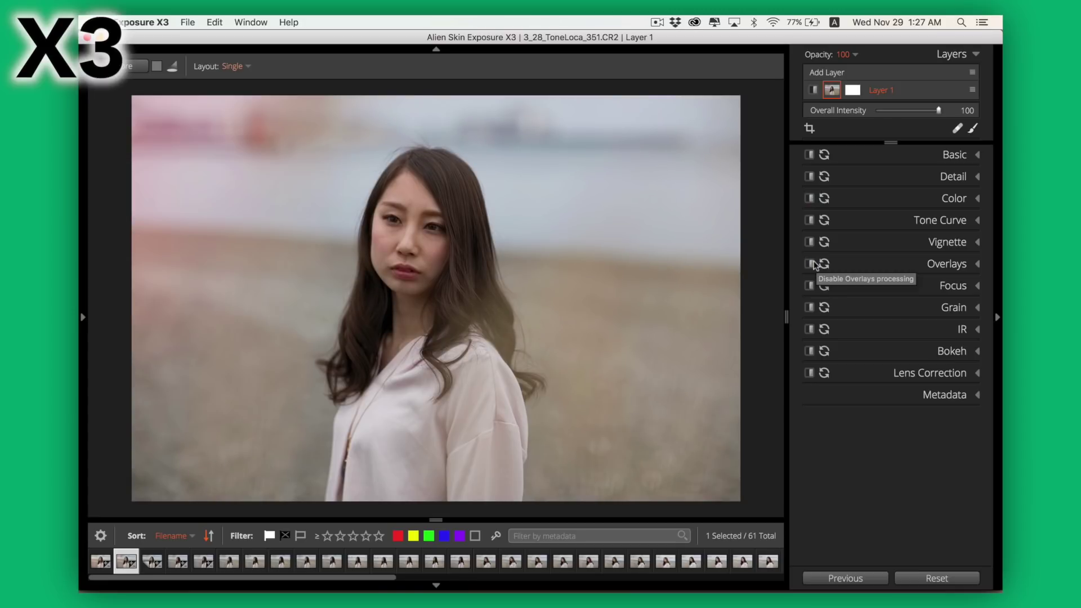
left_click(814, 90)
left_click(813, 90)
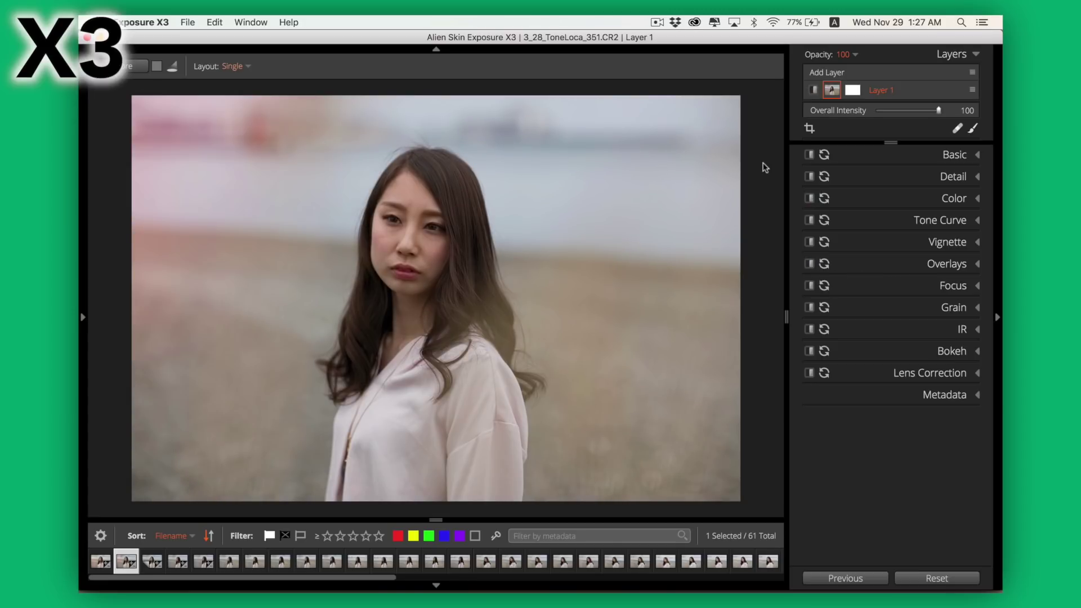
- Compare the before and after versions of the edited photo repeatedly
key("backslash")
key("backslash")
key("backslash")
key("backslash")
key("backslash")
key("backslash")
key("backslash")
key("backslash")
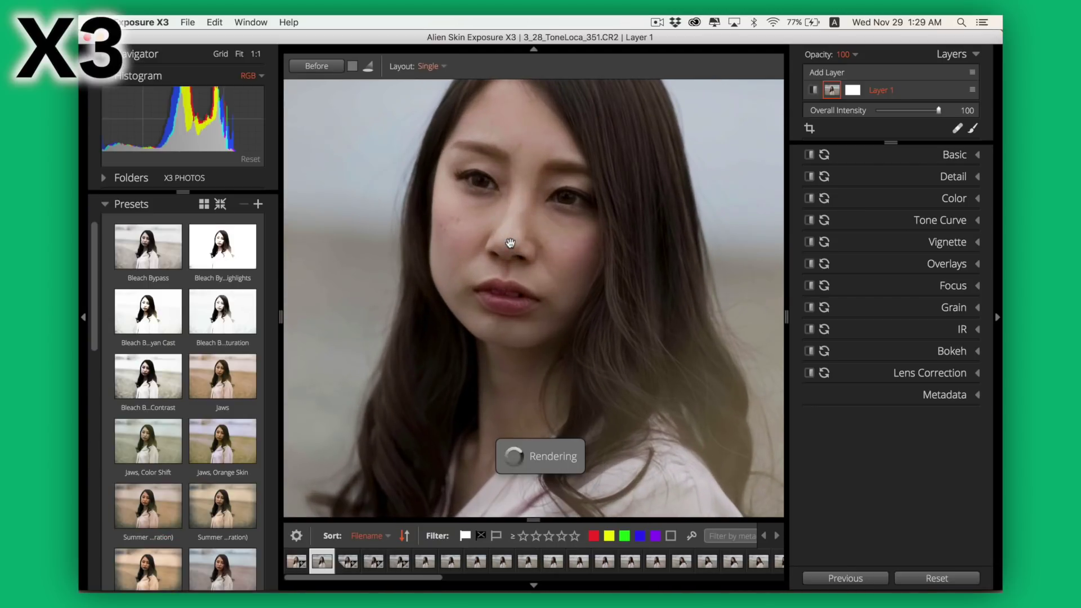
- Inspect the woman's face at 1:1 magnification to check rendering speed, and return to the full view
left_click(560, 209)
left_click_drag(613, 189, 597, 227)
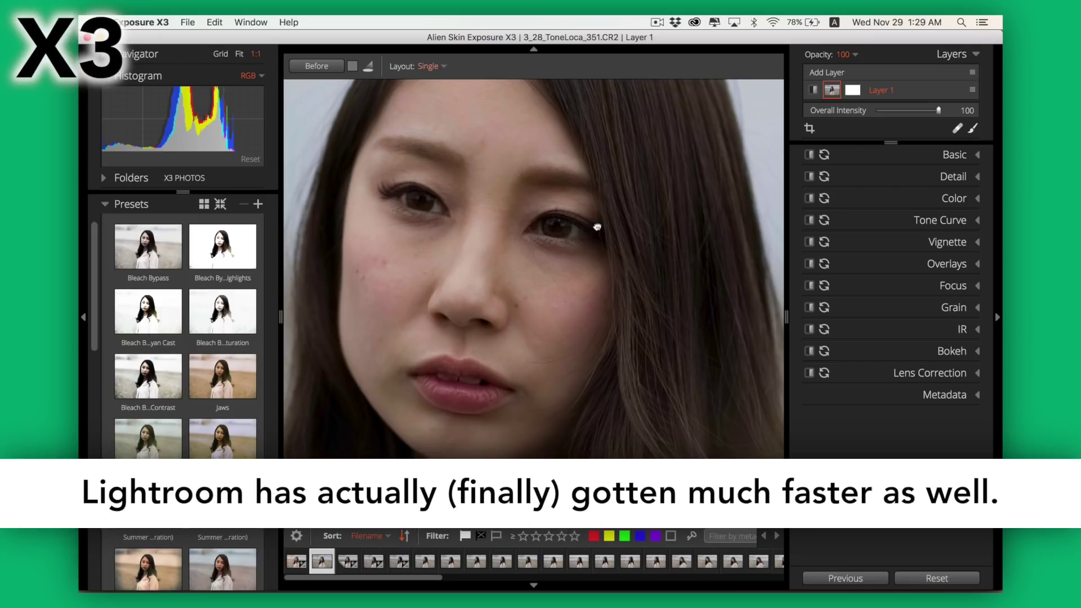
left_click(570, 243)
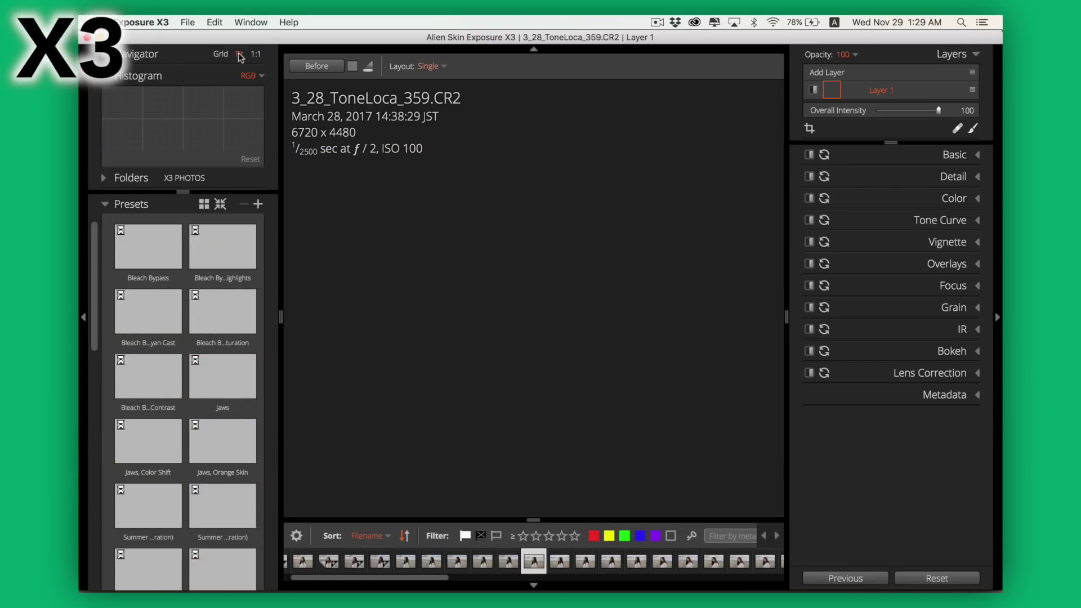
- Browse successive photos beyond 3_28_ToneLoca_359.CR2 in full view to check how quickly Exposure X3 loads them
key("Right")
key("Right")
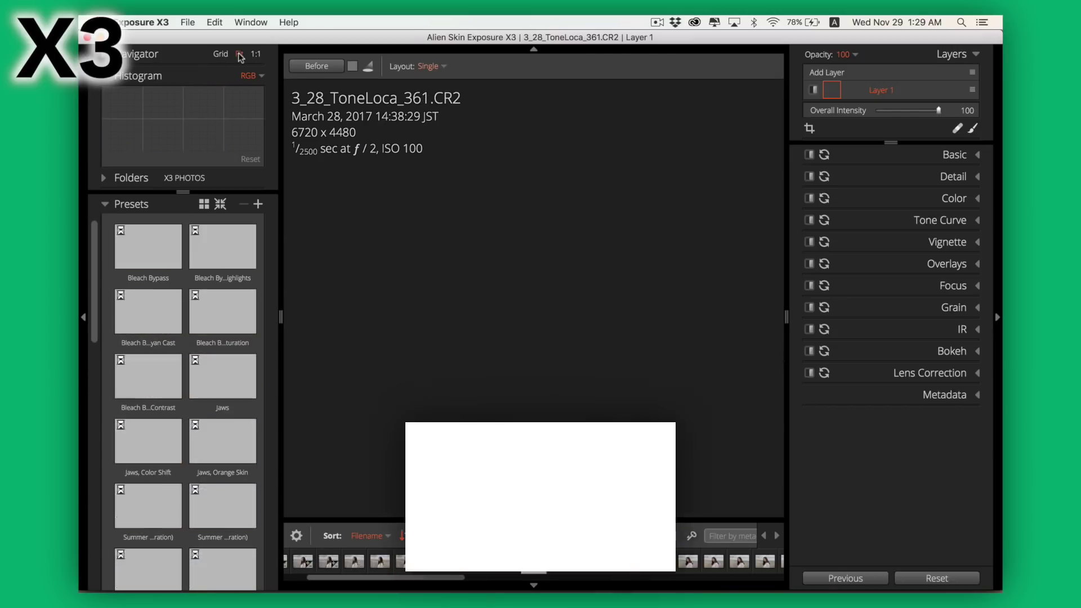
key("Right")
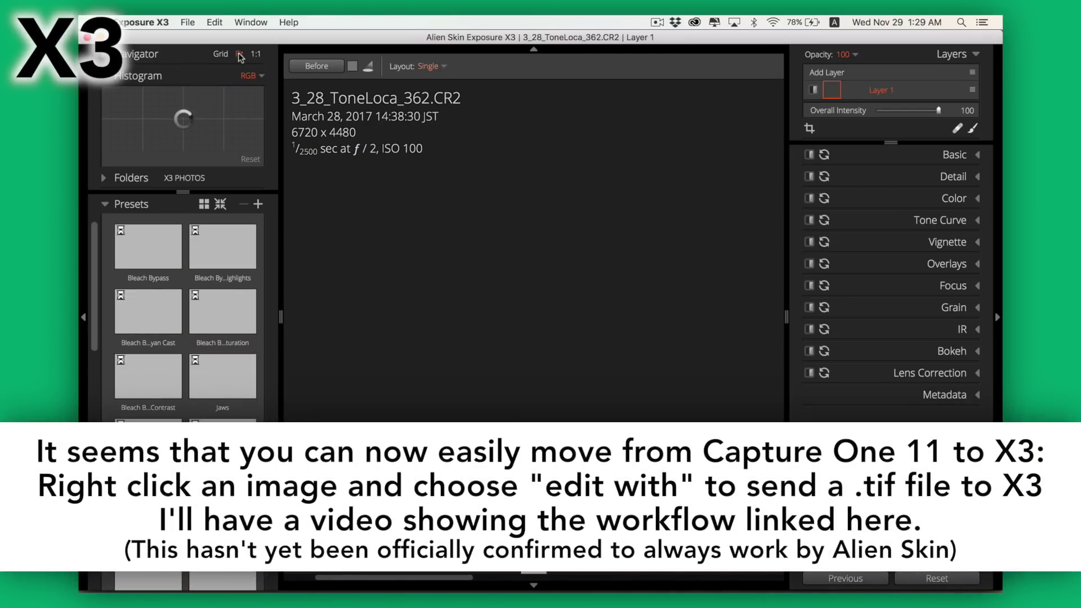
key("Right")
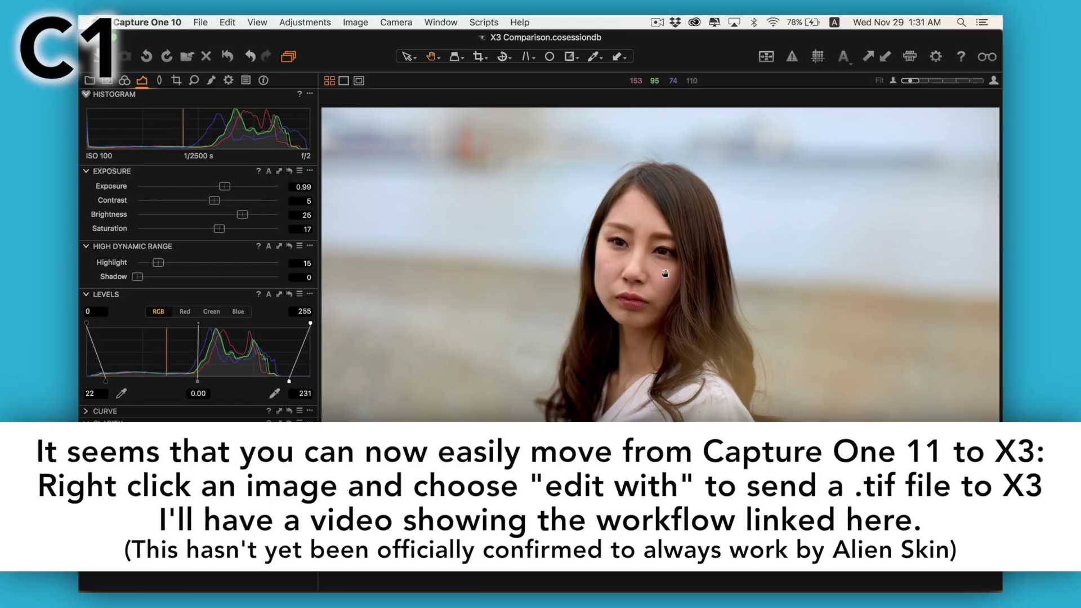
- Switch to Capture One, inspect the woman's face across successive photos at 100%, and return to full view to test the Brightness adjustment
left_click(721, 301)
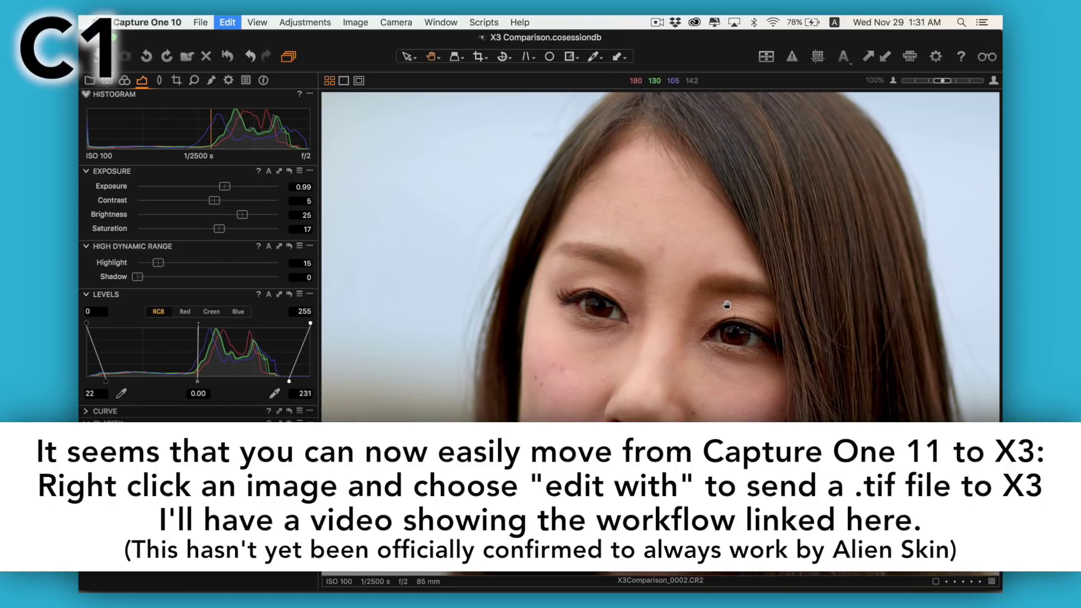
key("Right")
key("Right")
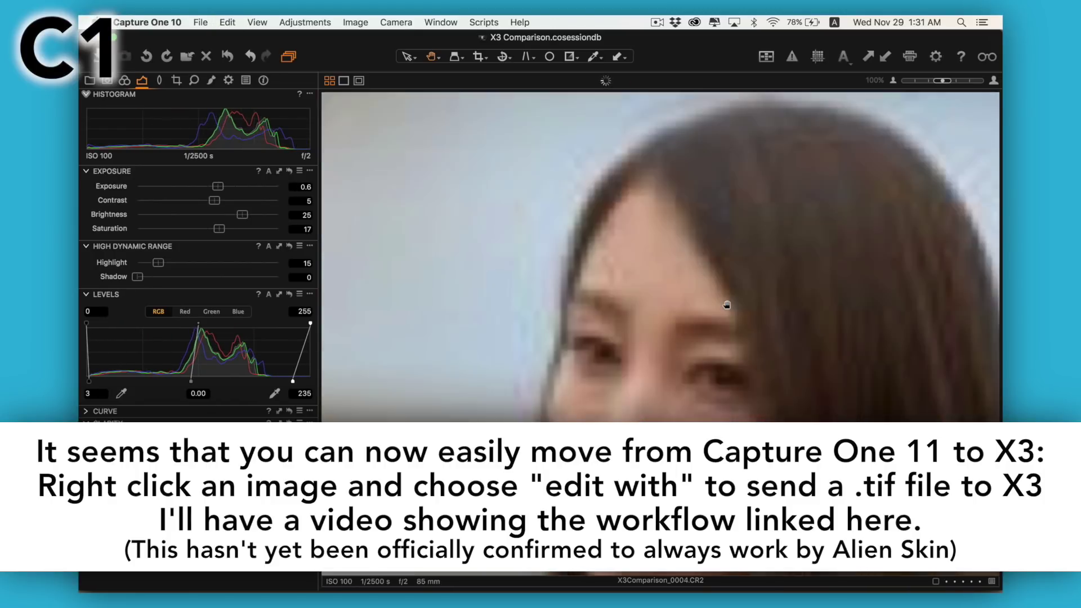
key("Right")
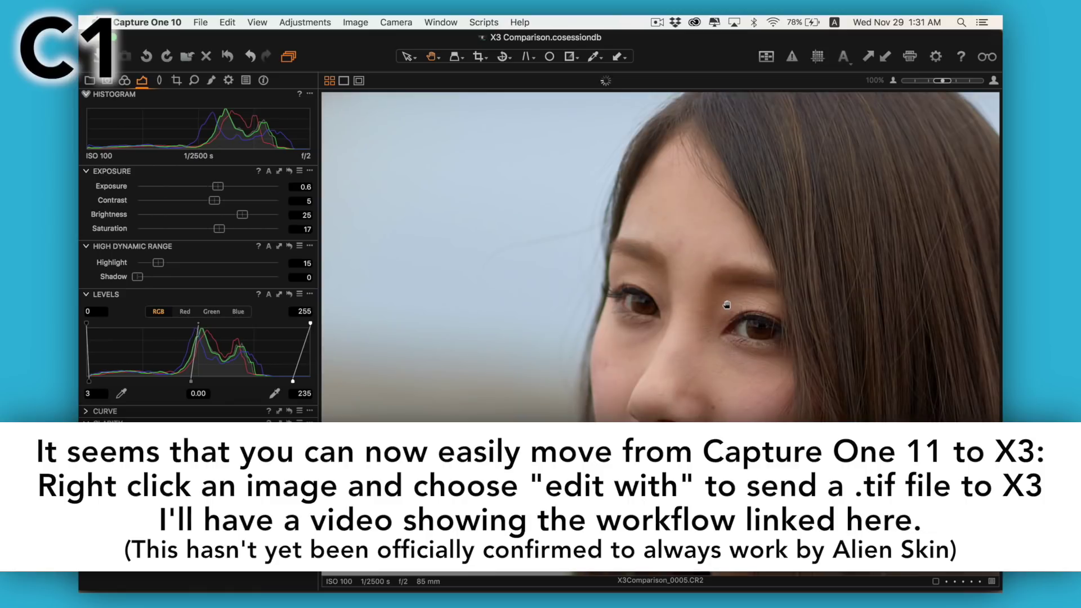
left_click(727, 305)
mouse_move(243, 215)
left_mouse_down()
mouse_move(194, 218)
mouse_move(238, 220)
left_mouse_up()
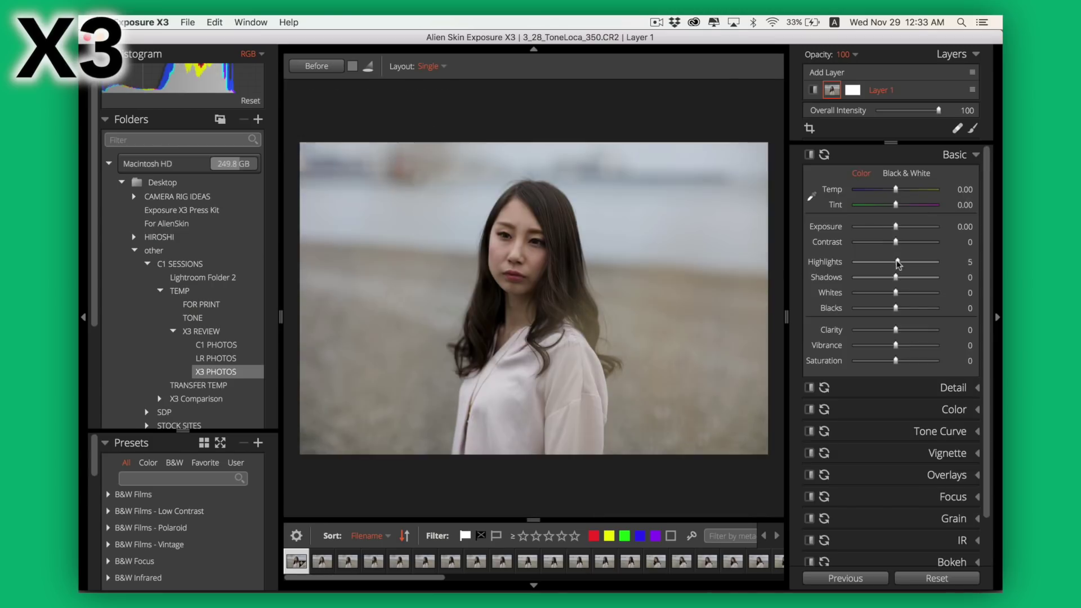
- Switch to Exposure X3, set the portrait's Blacks to -32 and Vibrance to 22, and fine-tune its Exposure and Highlights
left_click_drag(897, 262, 883, 308)
left_click_drag(895, 345, 901, 345)
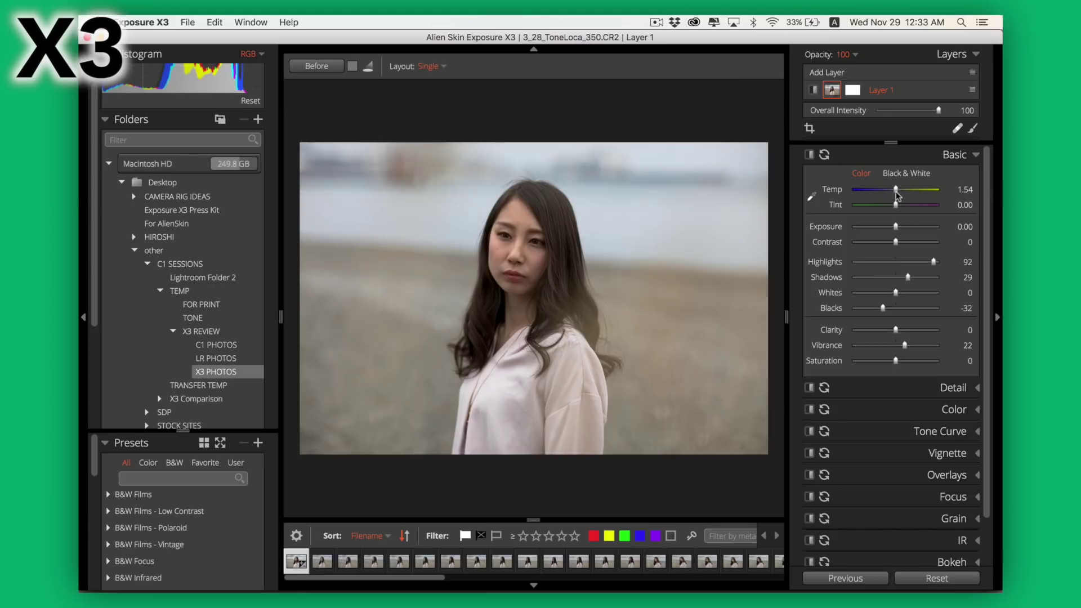
mouse_move(896, 227)
left_mouse_down()
mouse_move(909, 226)
mouse_move(896, 227)
left_mouse_up()
left_click_drag(933, 262, 924, 262)
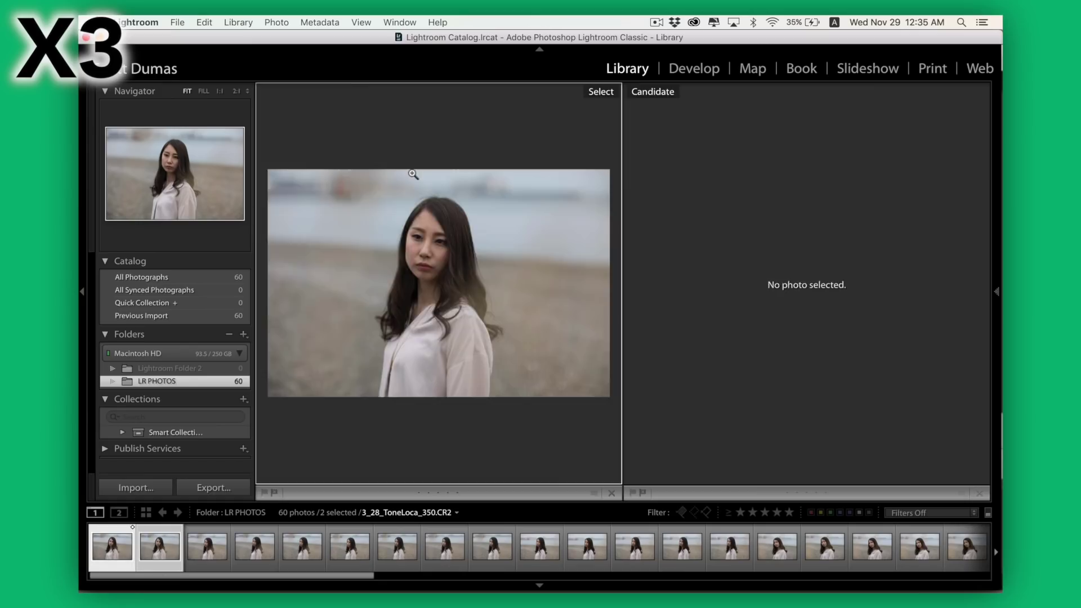
- Switch to Lightroom and compare neighbouring portraits side by side in the LR PHOTOS folder
left_click_drag(413, 174, 519, 307)
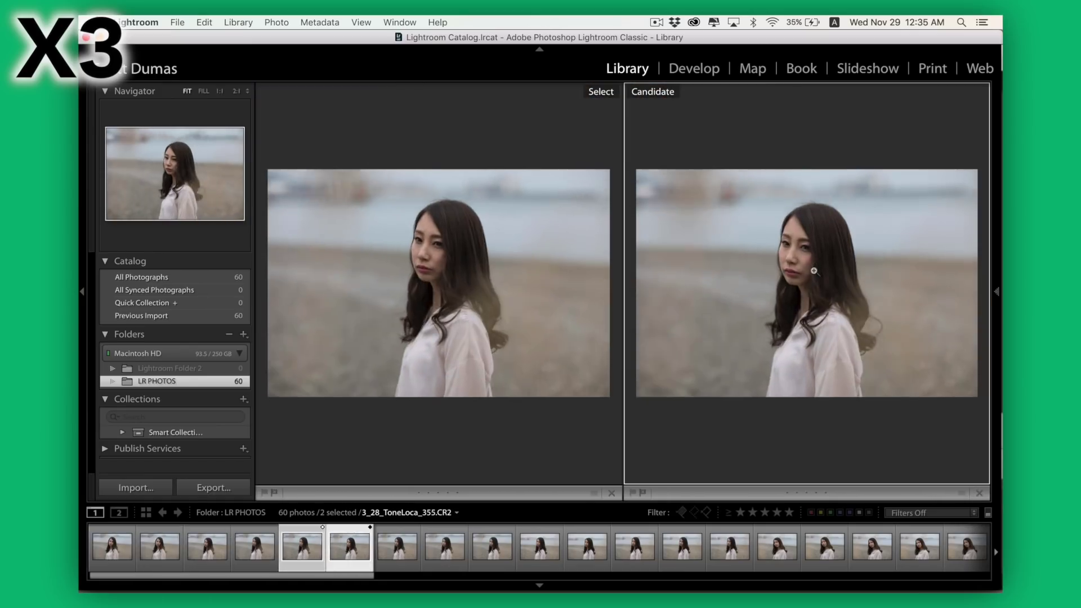
- Audition the Freelens - Horizontal Plane and Freelens - Vertical Plane presets beside the original in Exposure X3's Quad layout
right_click(148, 358)
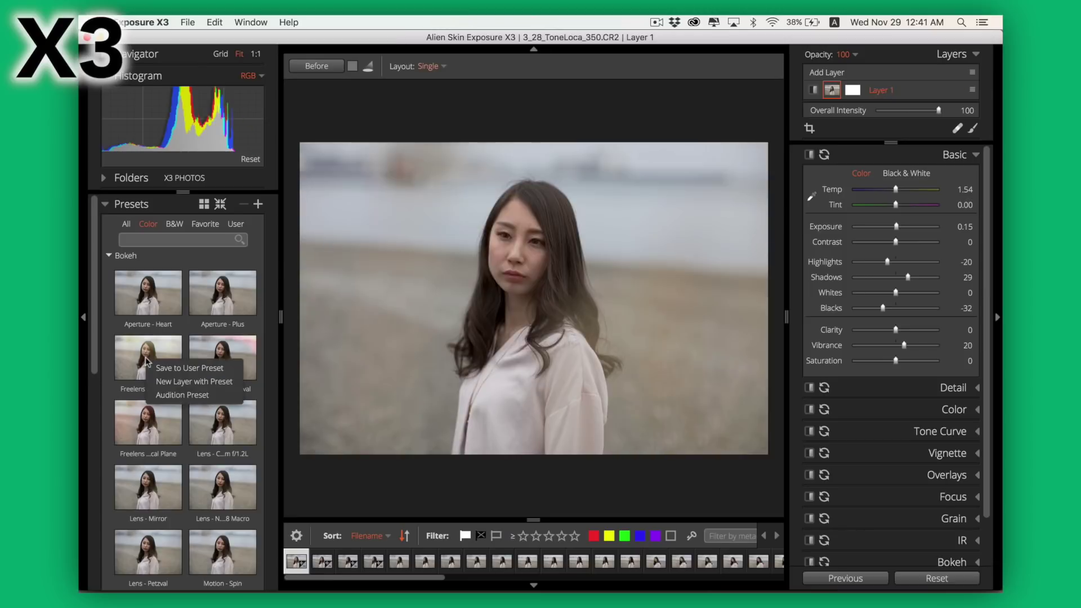
left_click(168, 402)
right_click(148, 423)
left_click(169, 467)
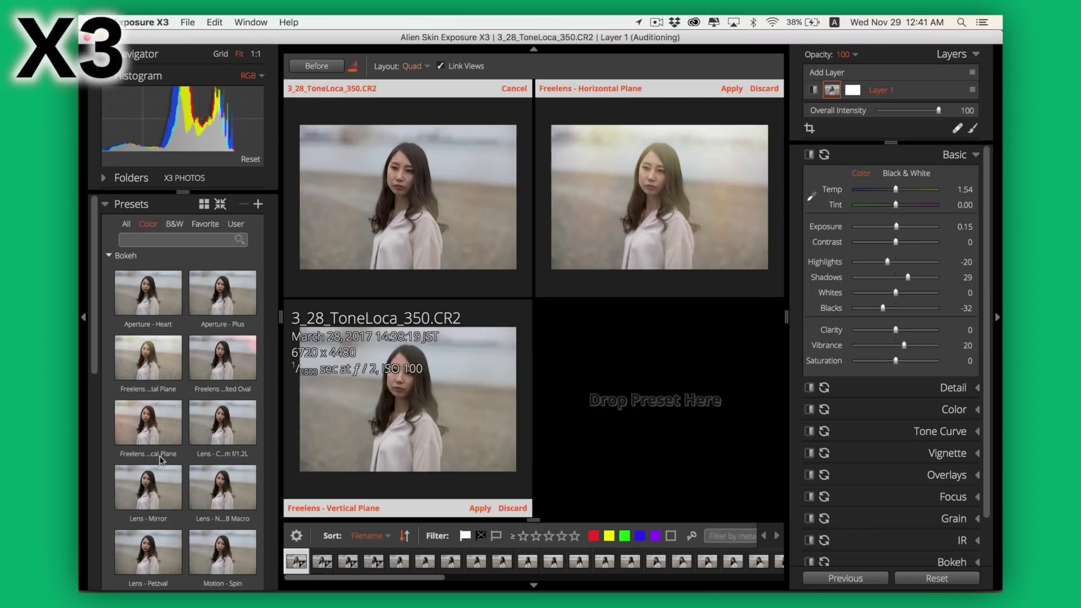
- Add the Cinema preset Jaws to the empty audition view, and apply Freelens - Vertical Plane to the photo
scroll(219, 482, "down", 6)
left_click(216, 461)
scroll(220, 461, "down", 4)
left_click_drag(225, 399, 589, 390)
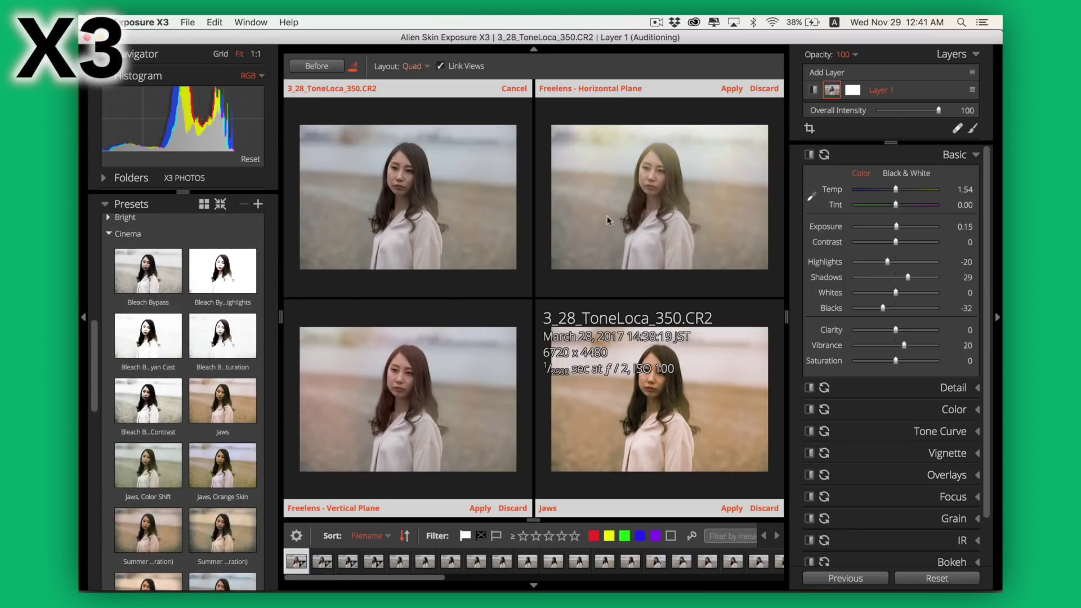
left_click(480, 509)
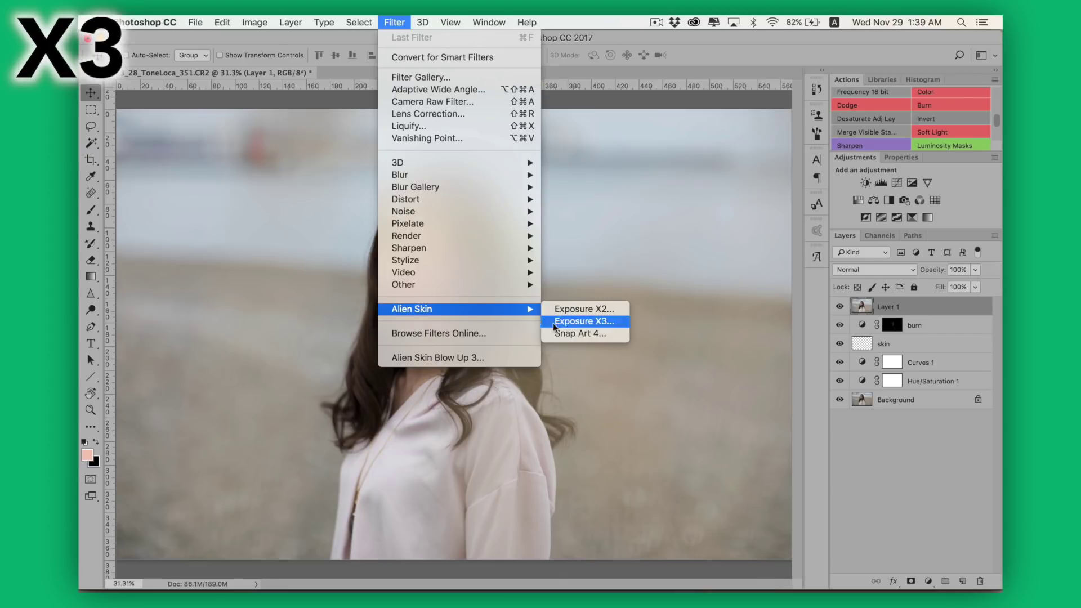
- Try the Square - Soft vignette preset on a layer, and raise the Vignette Amount on 3_28_ToneLoca_351.CR2
left_click(555, 322)
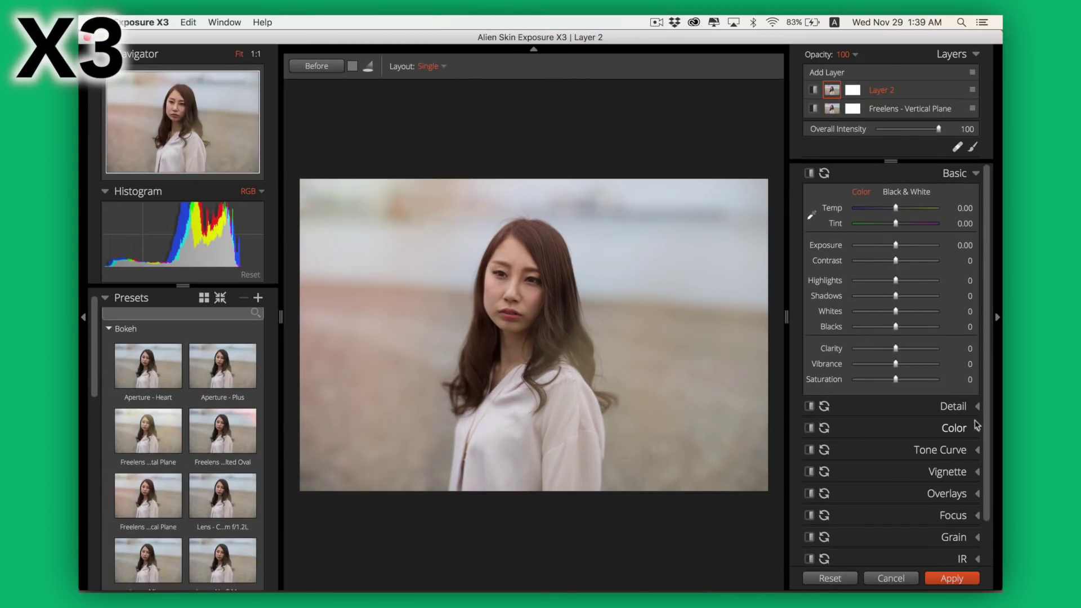
left_click_drag(897, 422, 895, 426)
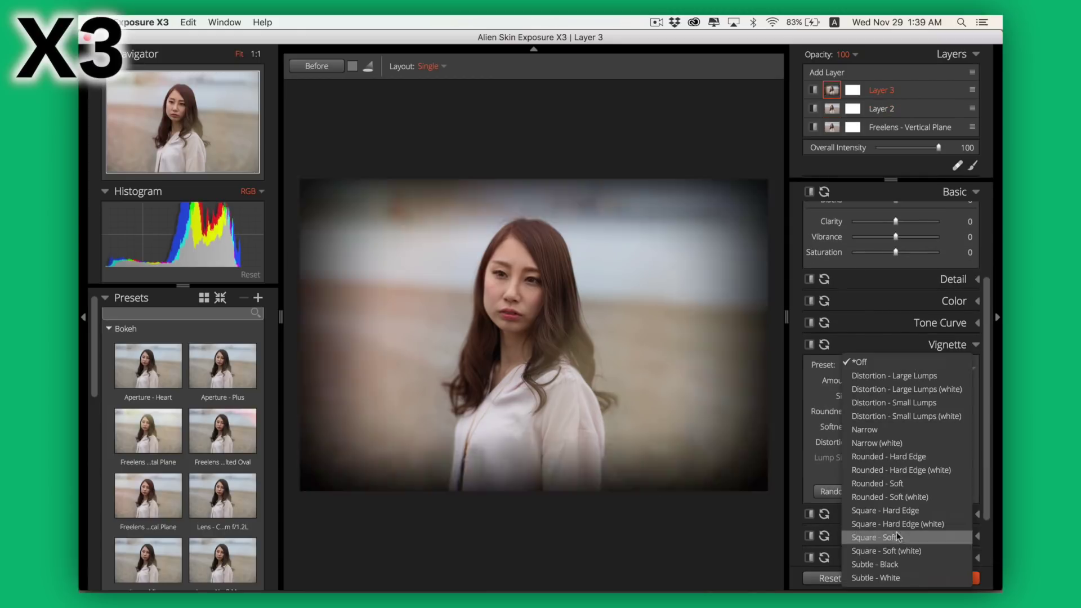
left_click(894, 536)
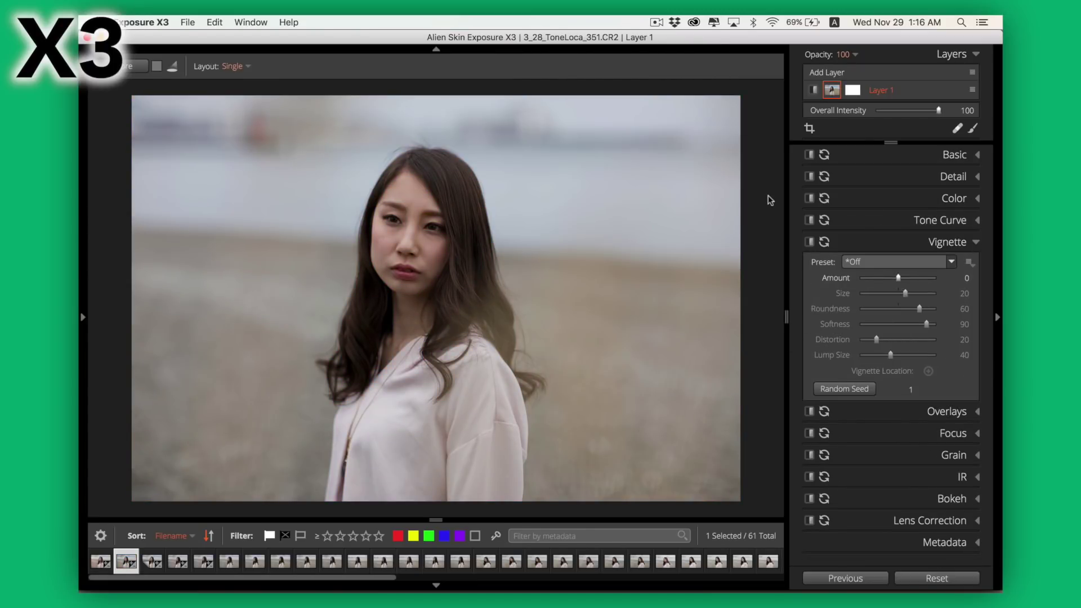
left_click_drag(898, 277, 910, 279)
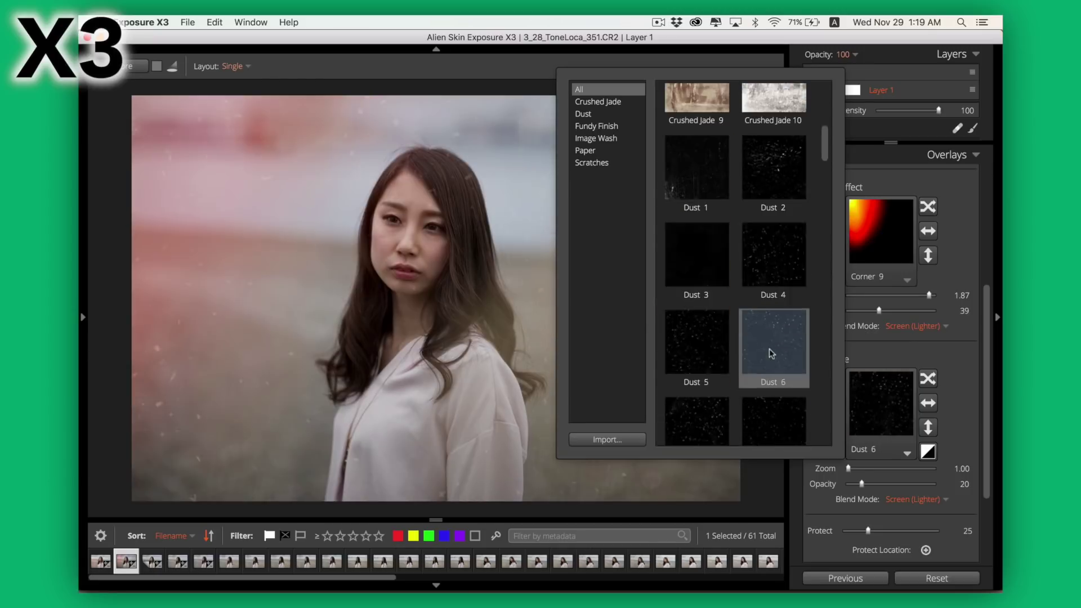
- Apply the Grain mostly in shadows preset to the portrait
left_click(769, 349)
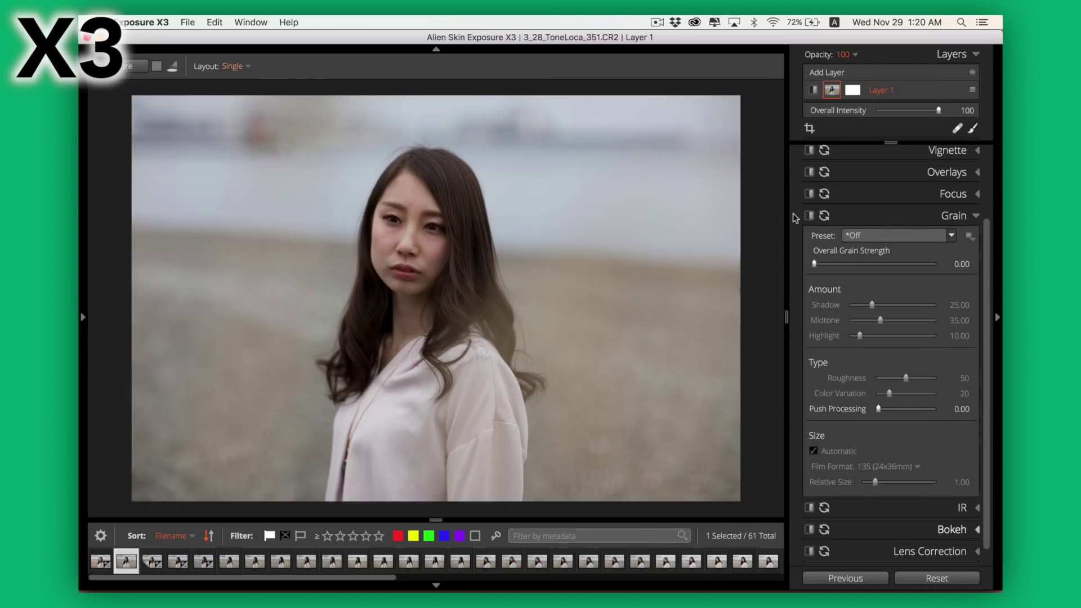
left_click(895, 234)
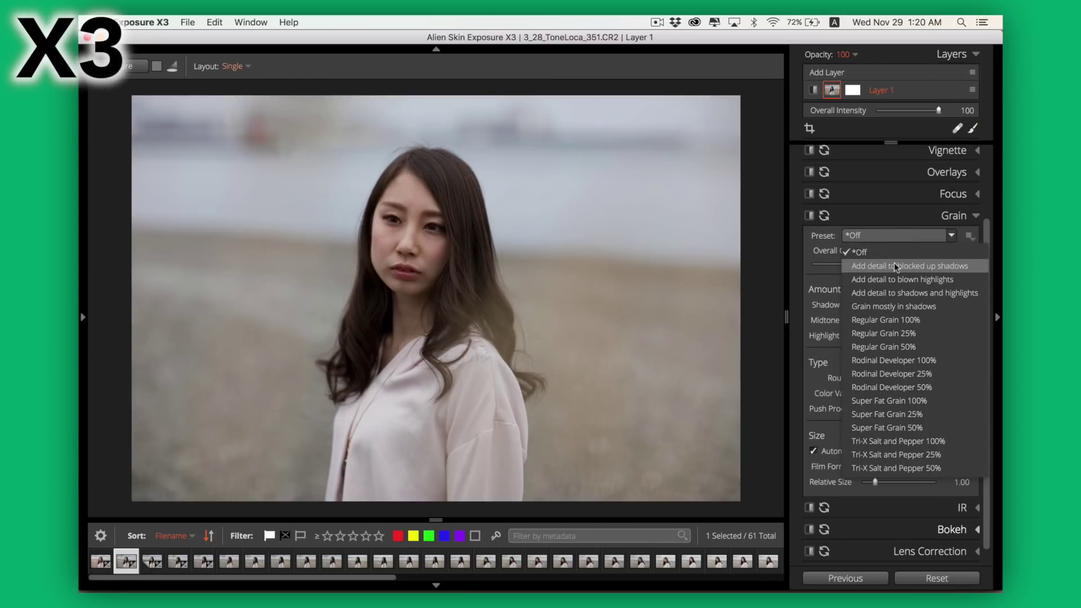
left_click(894, 300)
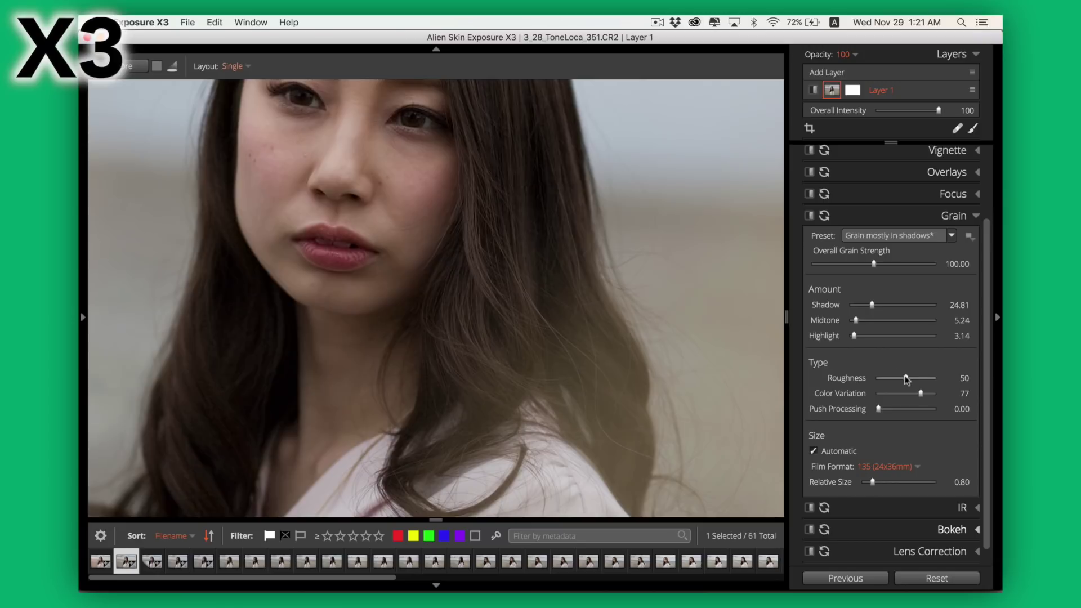
- Center the Bokeh focus region around the woman's face, and compare the photo with and without the Bokeh effect
scroll(884, 419, "down", 1)
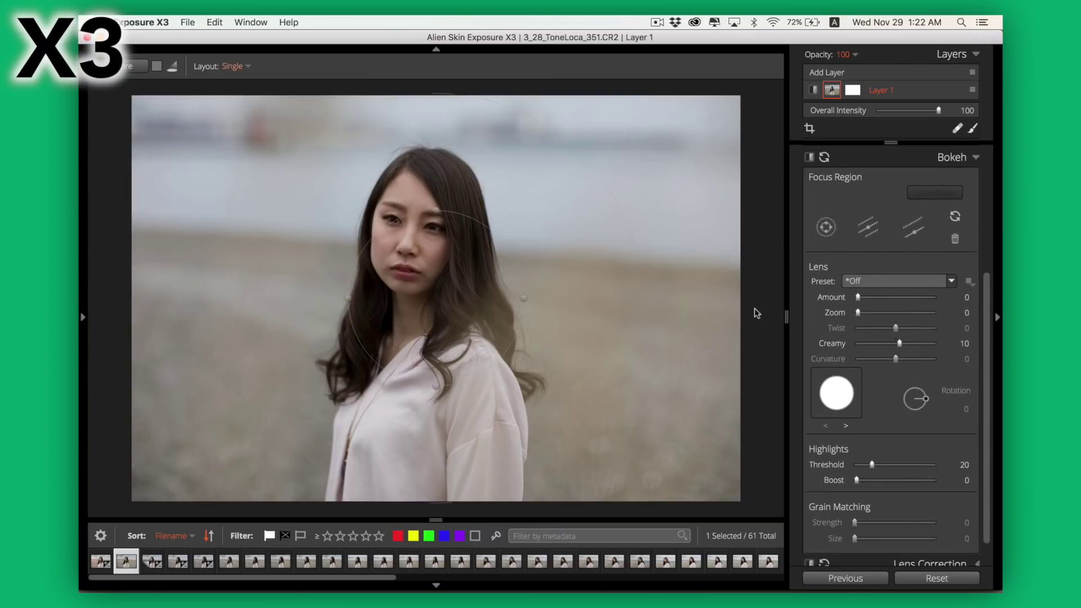
left_click_drag(489, 302, 484, 239)
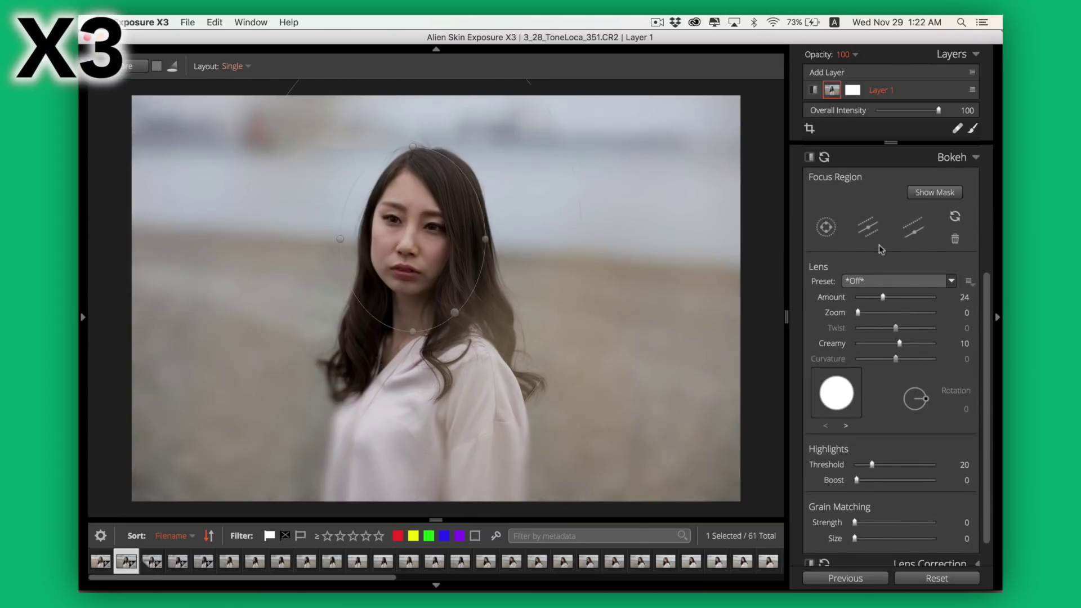
left_click(809, 157)
left_click(809, 157)
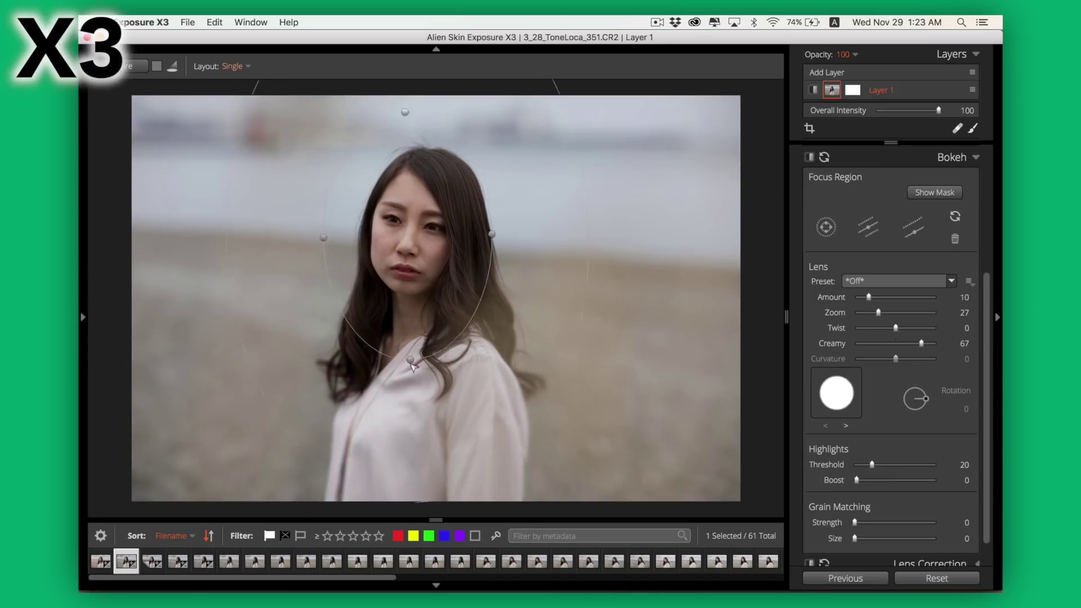
left_click(809, 159)
left_click(808, 158)
- Reset the Bokeh settings and browse the Bokeh lens presets
left_click(824, 157)
left_click(895, 281)
mouse_move(883, 323)
left_click(773, 376)
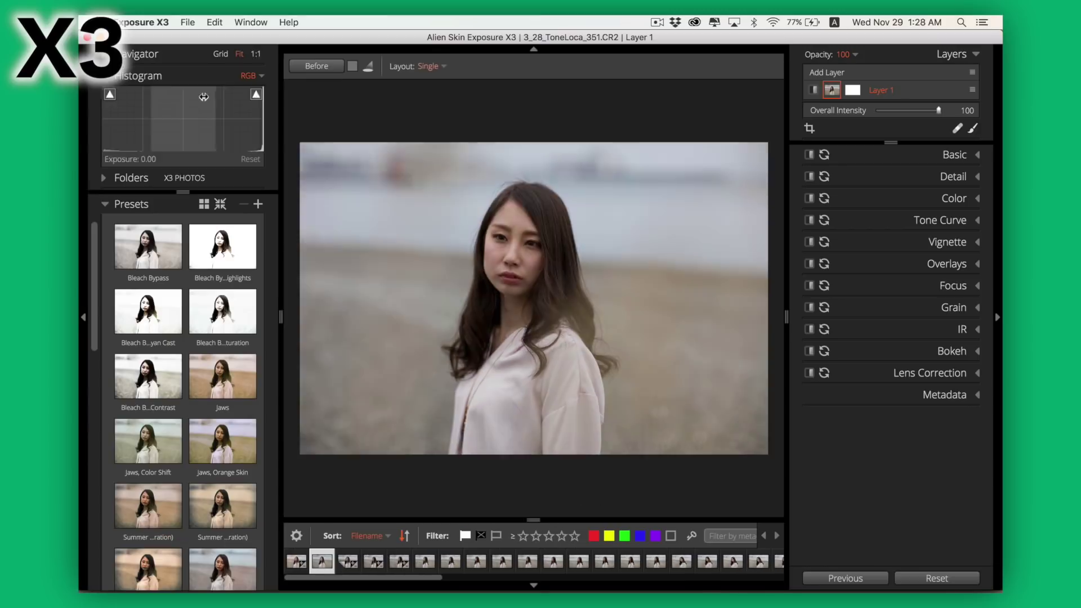
- Magnify the portrait to 1:1 to check the rendering speed
left_click(603, 298)
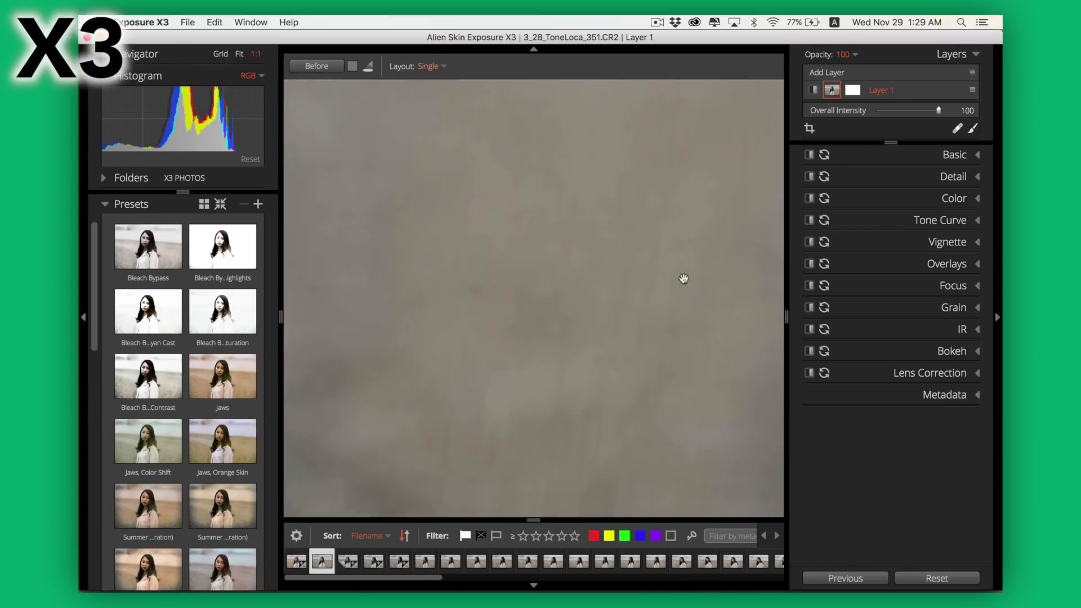